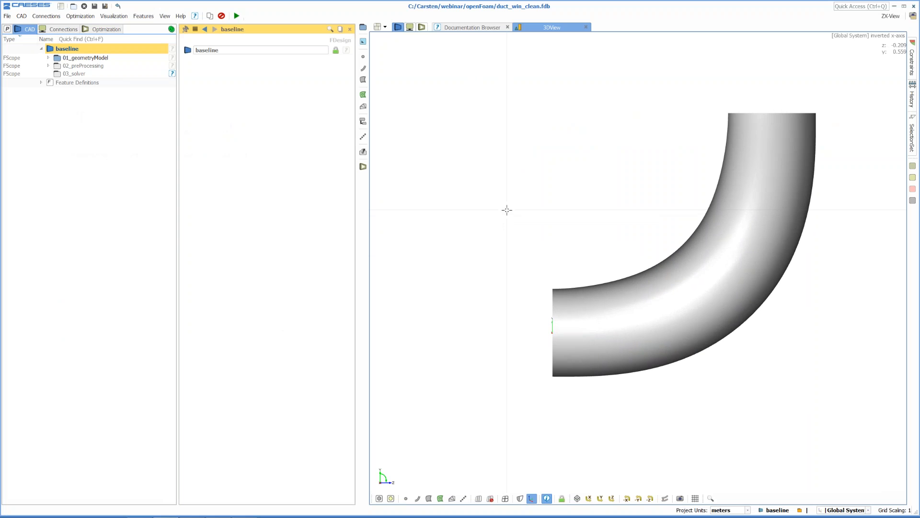
Step: Examine the duct in 3D and expand the surface scope of 01_geometryModel
left_click_drag(550, 233, 583, 212)
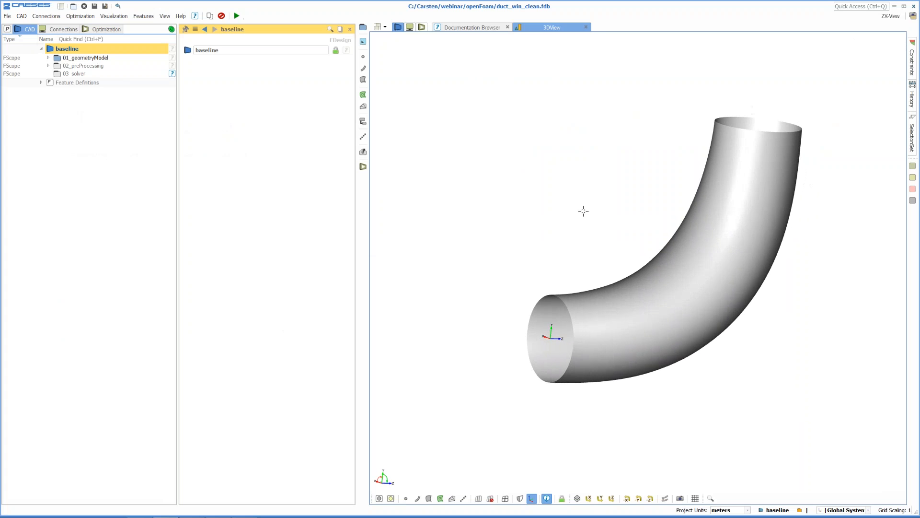
right_click_drag(605, 187, 612, 174)
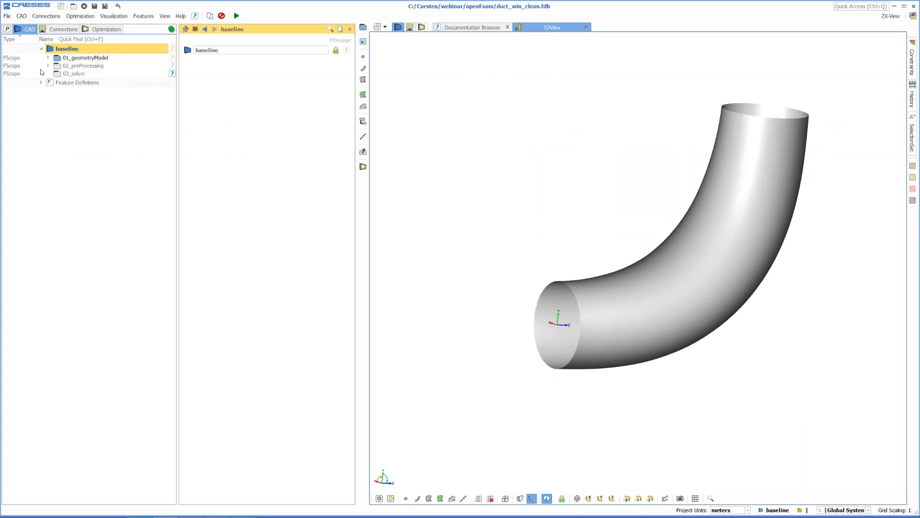
double_click(62, 58)
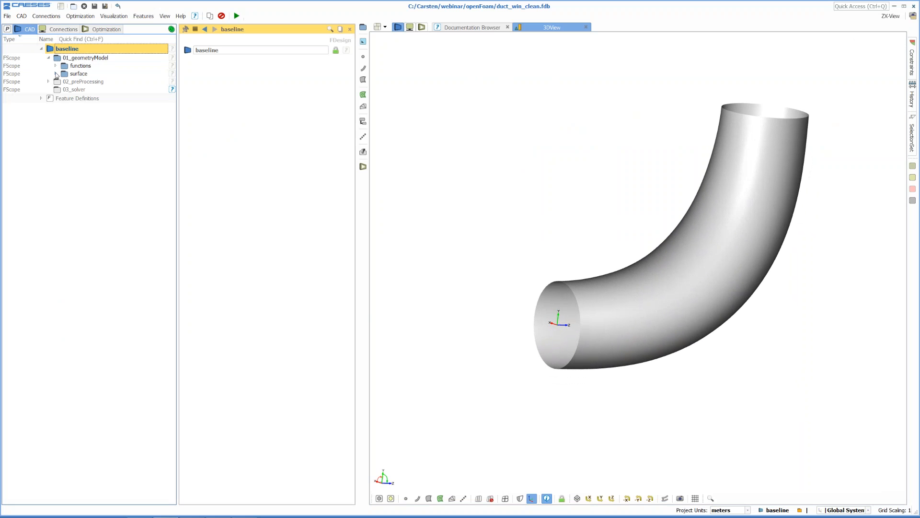
double_click(64, 76)
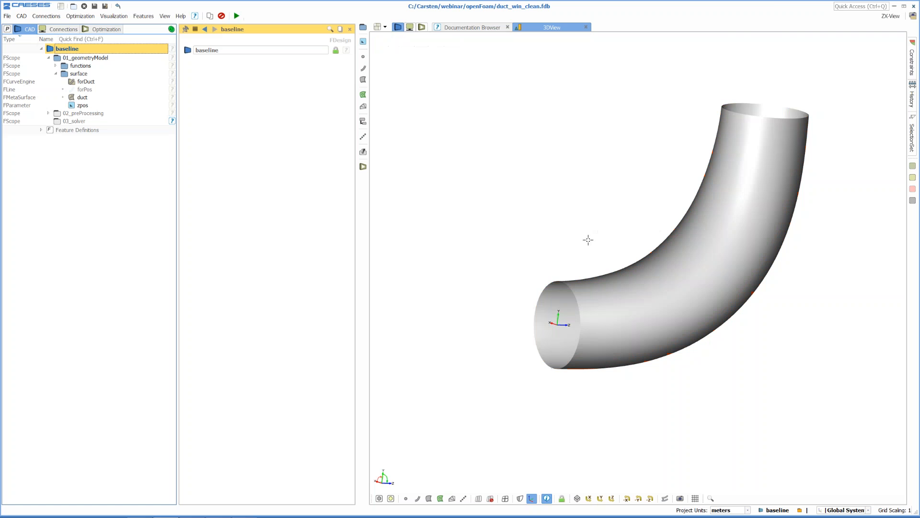
left_click_drag(587, 240, 577, 249)
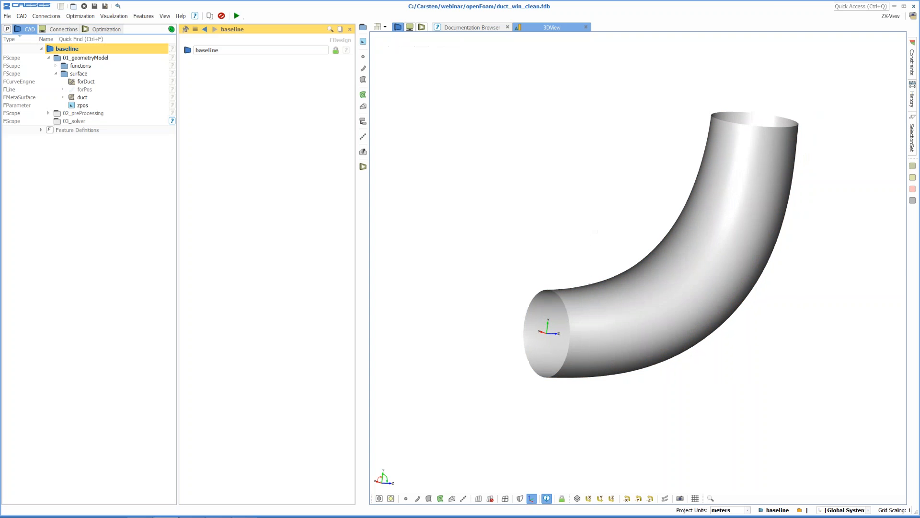
Step: Set the area parameter in the path scope of the functions to 0.7
left_click(55, 65)
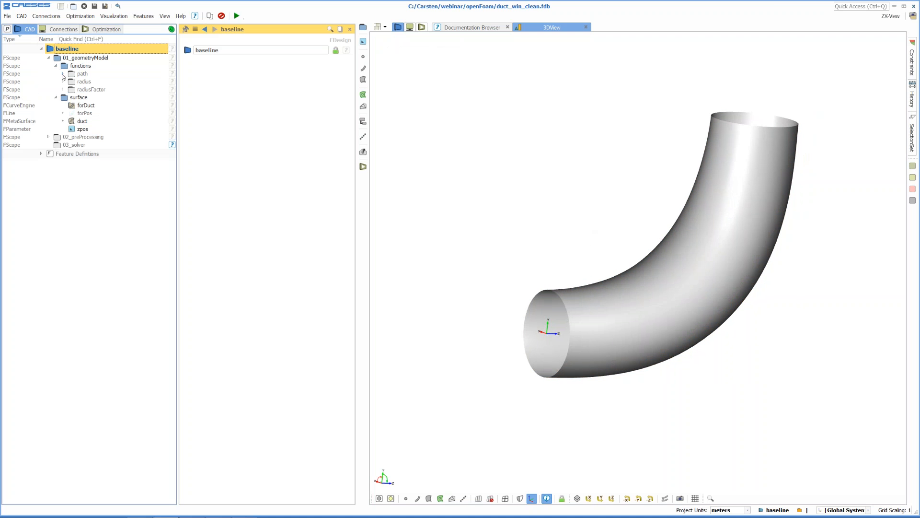
left_click(62, 74)
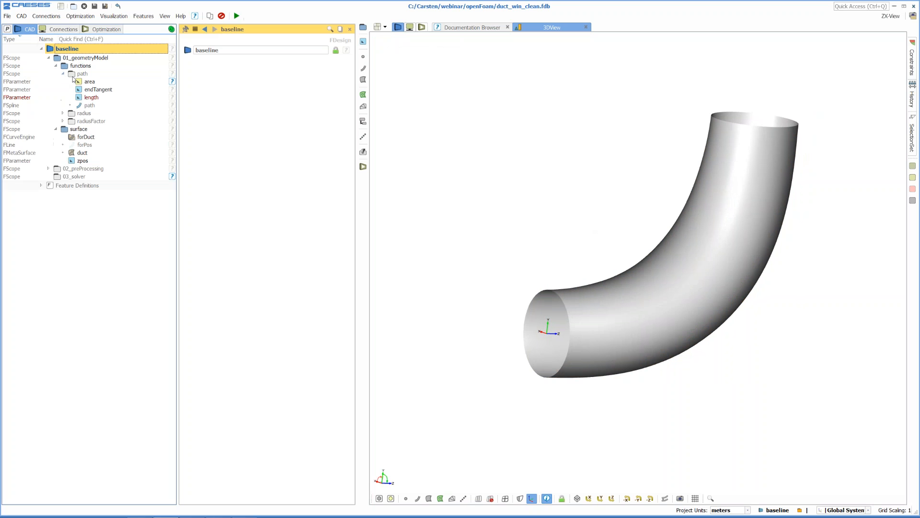
left_click(91, 81)
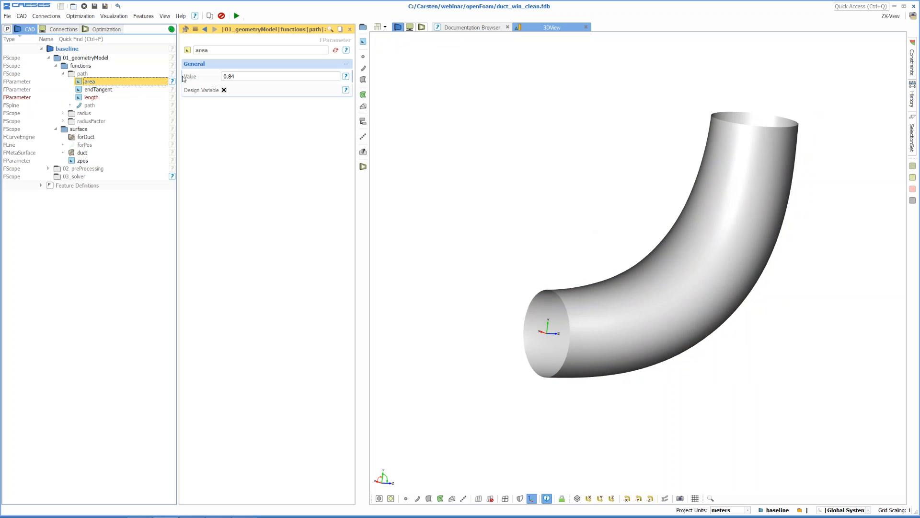
left_click(231, 76)
left_click(239, 77)
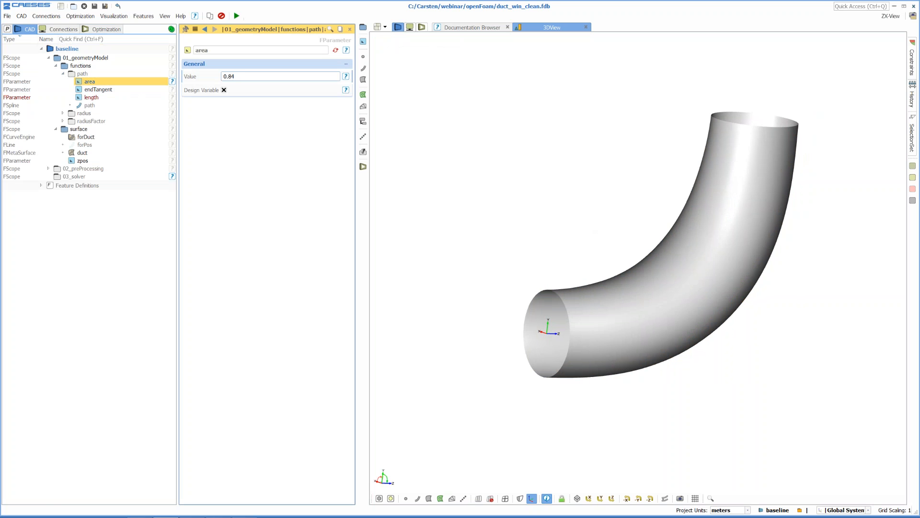
type("7")
key("Return")
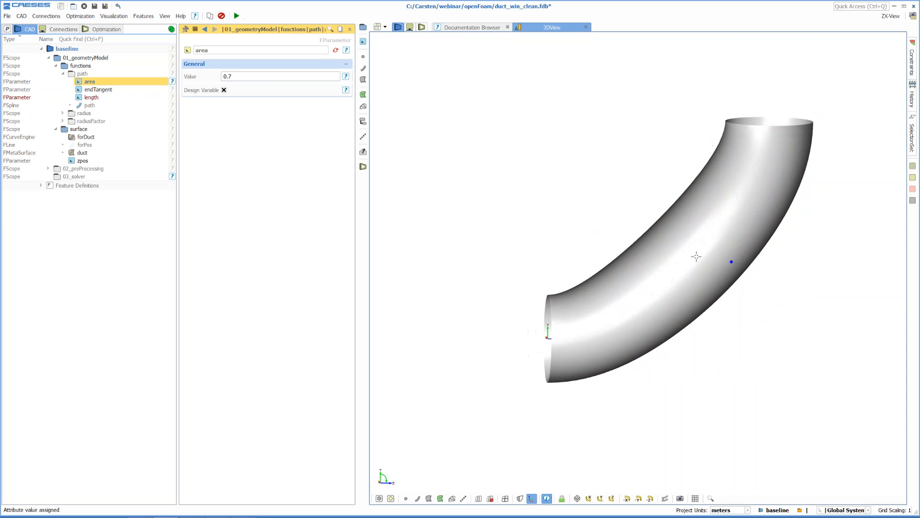
Step: Set the path's area parameter back to 0.84
left_click(267, 77)
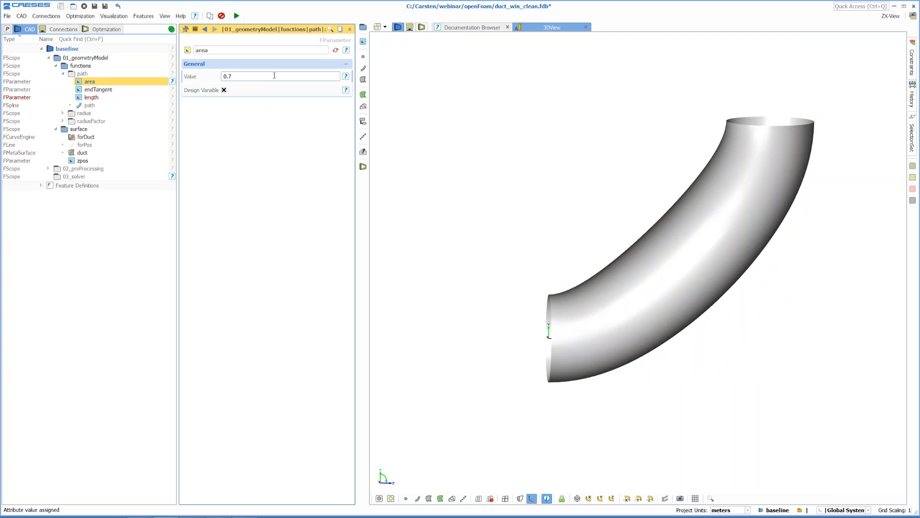
key("BackSpace")
type("84")
key("Return")
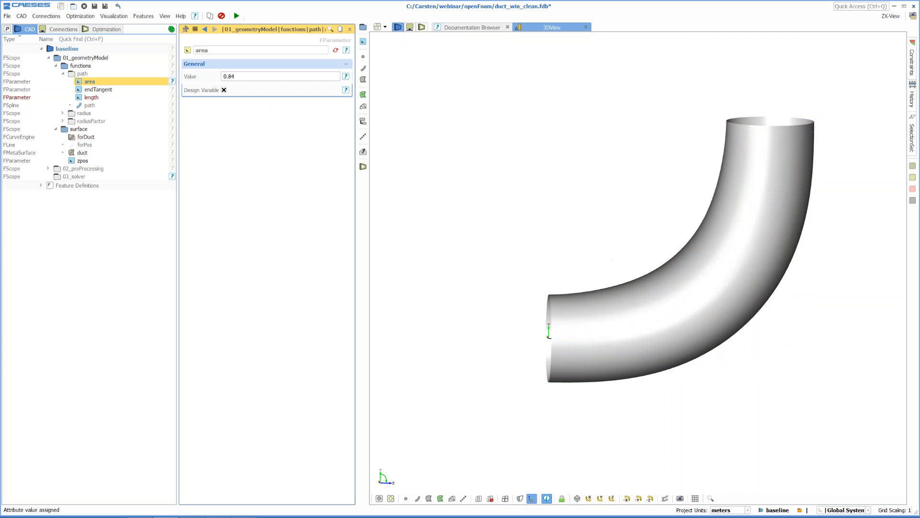
Step: Set the radius_mid parameter in the radius scope to 0.2
left_click(63, 113)
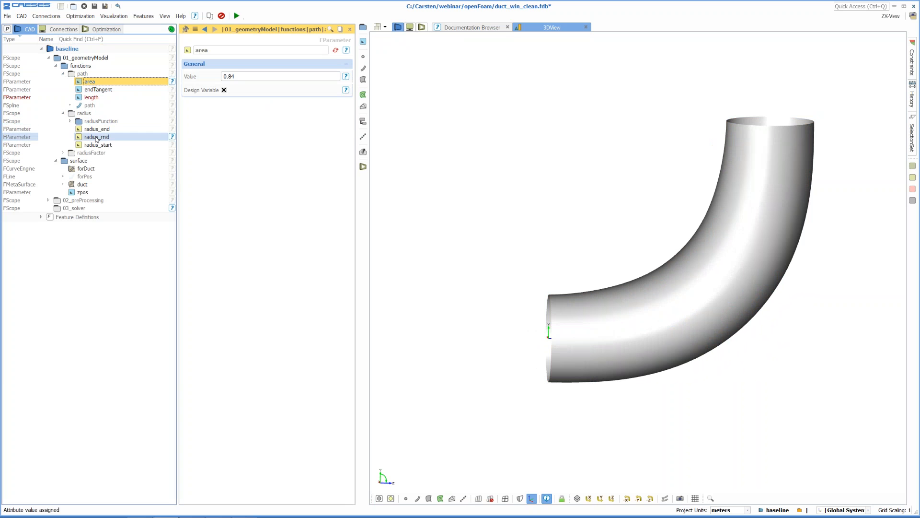
left_click(96, 137)
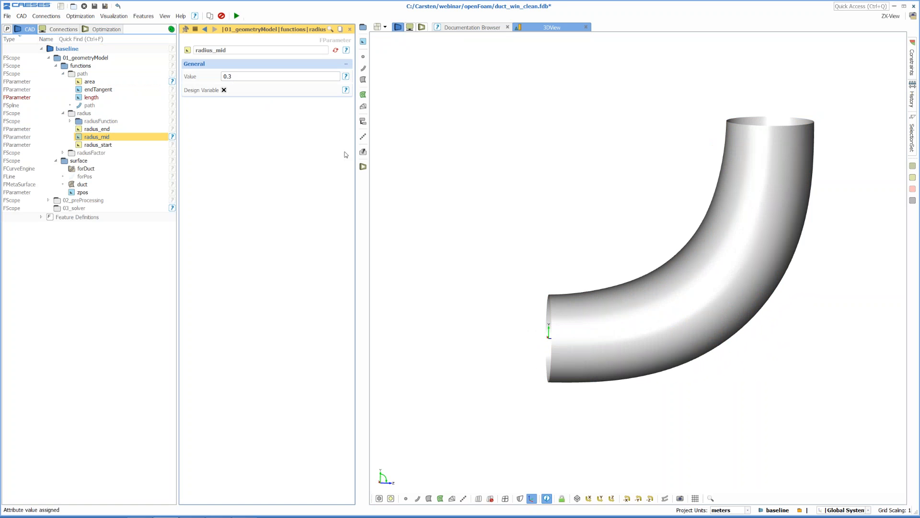
key("BackSpace")
type("2")
key("Return")
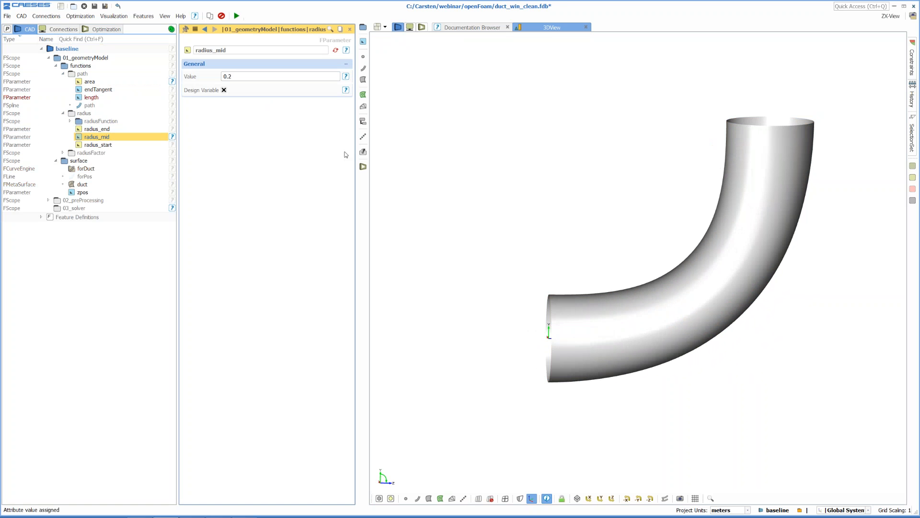
Step: Try 0.5 for the radius_mid parameter and set it back to 0.3
key("Return")
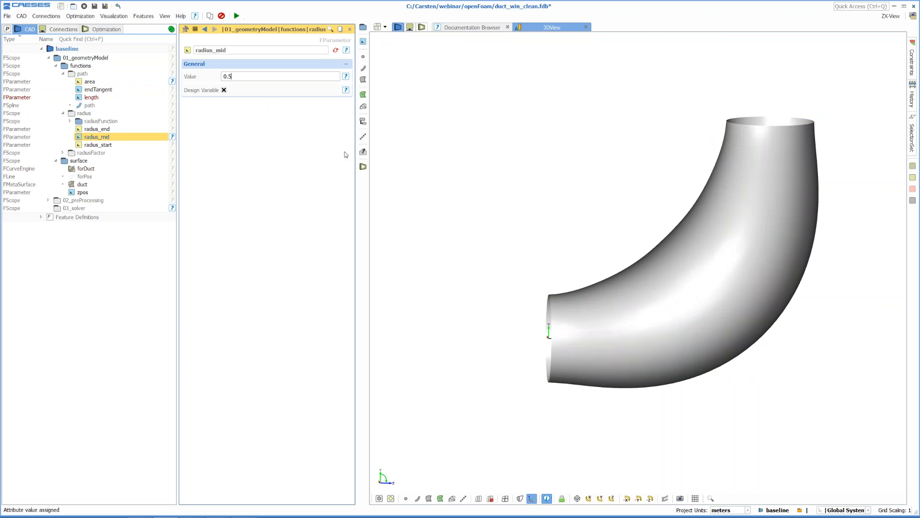
type("3")
key("Return")
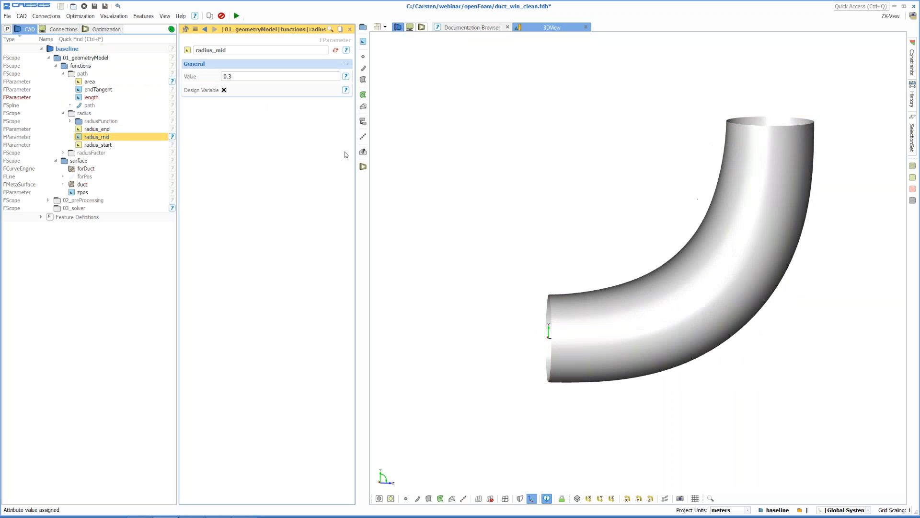
Step: Set the radiusFactor_mid parameter in the radiusFactor scope to 0.2
left_click(63, 153)
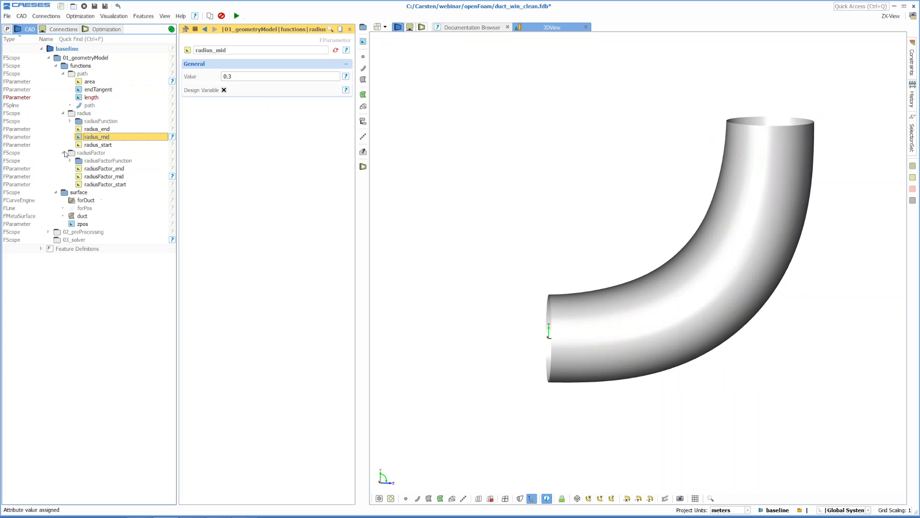
left_click(106, 177)
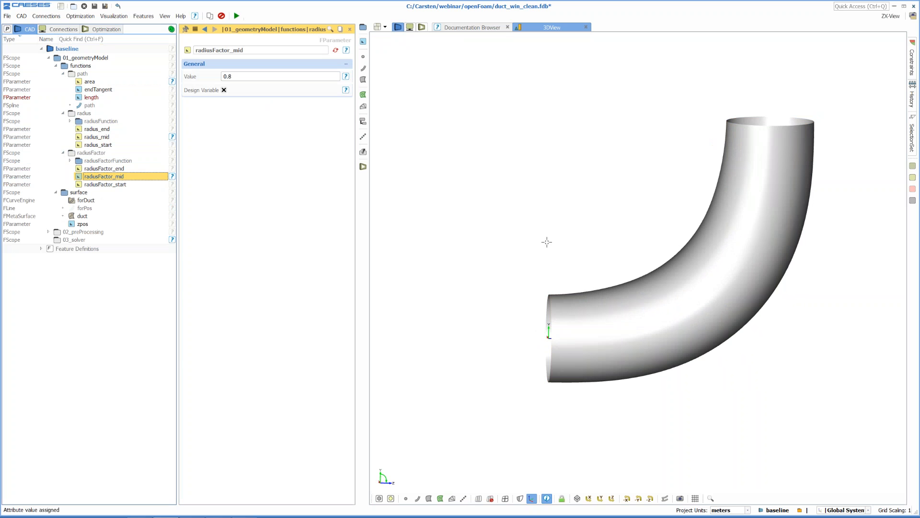
left_click_drag(547, 242, 563, 253)
left_click(263, 77)
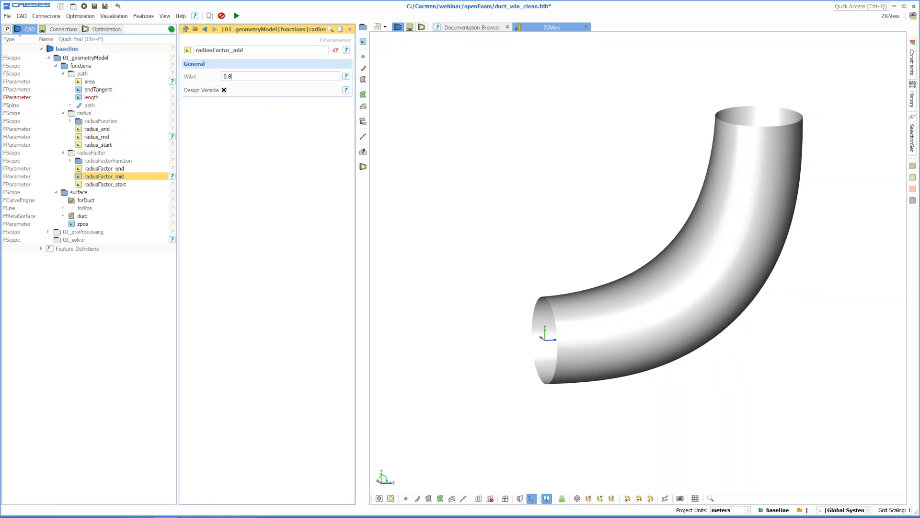
key("Return")
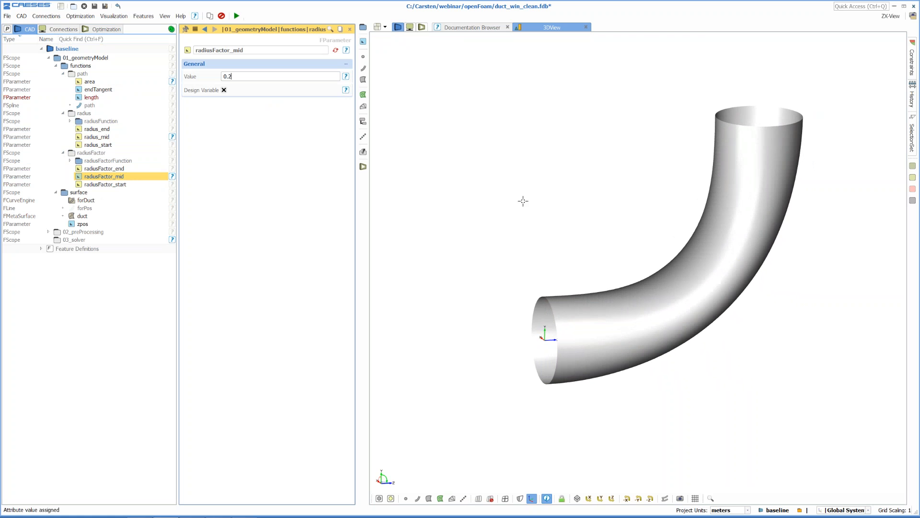
Step: Inspect the flattened bend of the duct and set radiusFactor_mid back to 0.8
left_click_drag(556, 206, 566, 257)
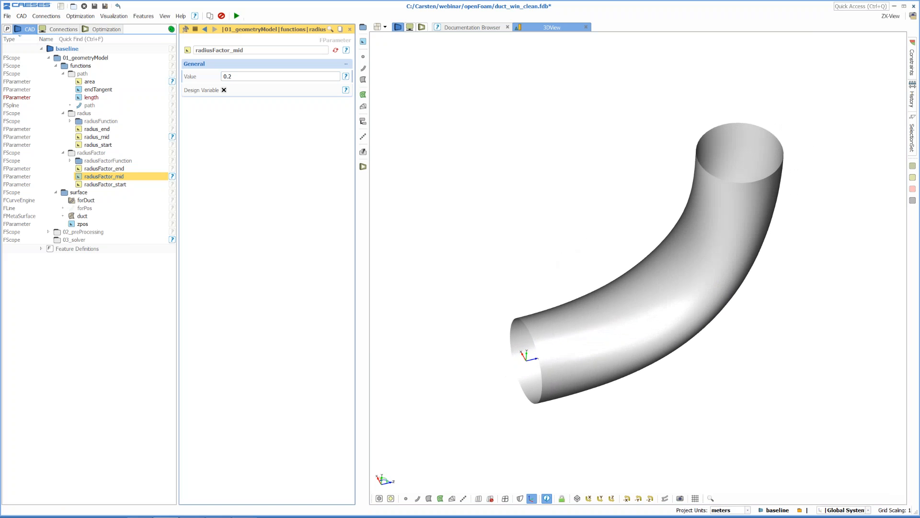
key("BackSpace")
type("8")
key("Return")
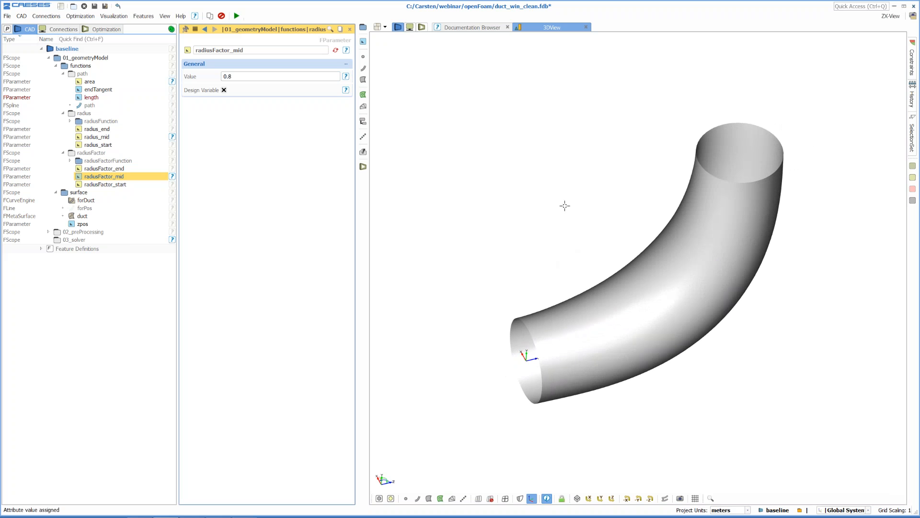
Step: Collapse the functions and surface scopes with their contents, and the 01_geometryModel scope itself
left_click(63, 74)
left_click(63, 81)
left_click(63, 90)
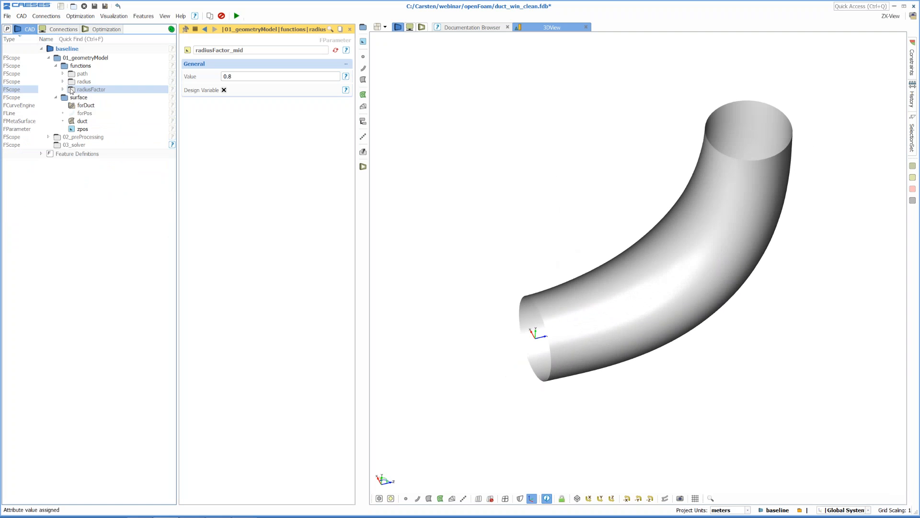
left_click(55, 66)
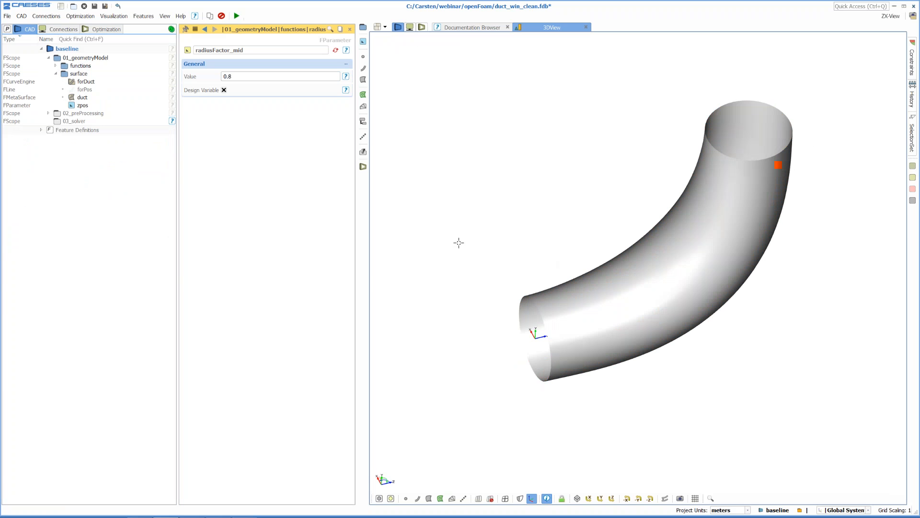
double_click(63, 73)
left_click(48, 58)
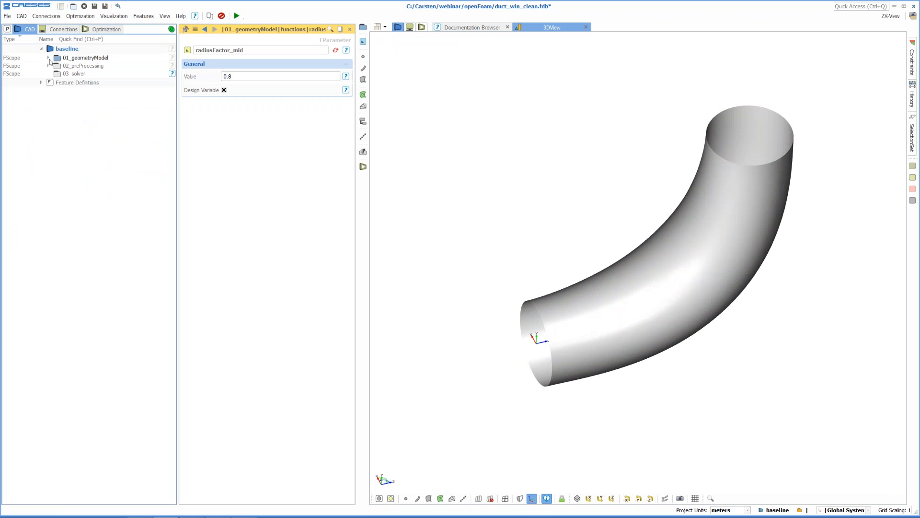
Step: Hide the 01_geometryModel scope and show only the 01_boundaries scope of 02_preProcessing
left_click(58, 60)
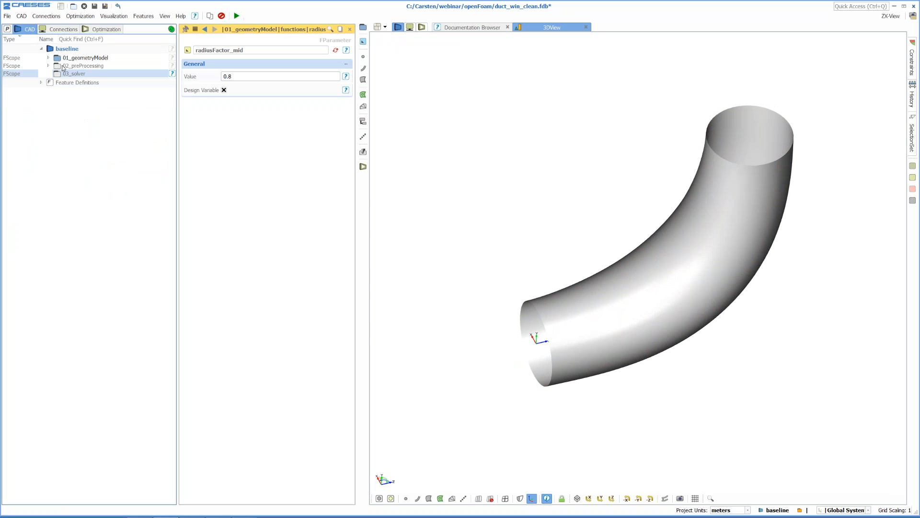
left_click(49, 66)
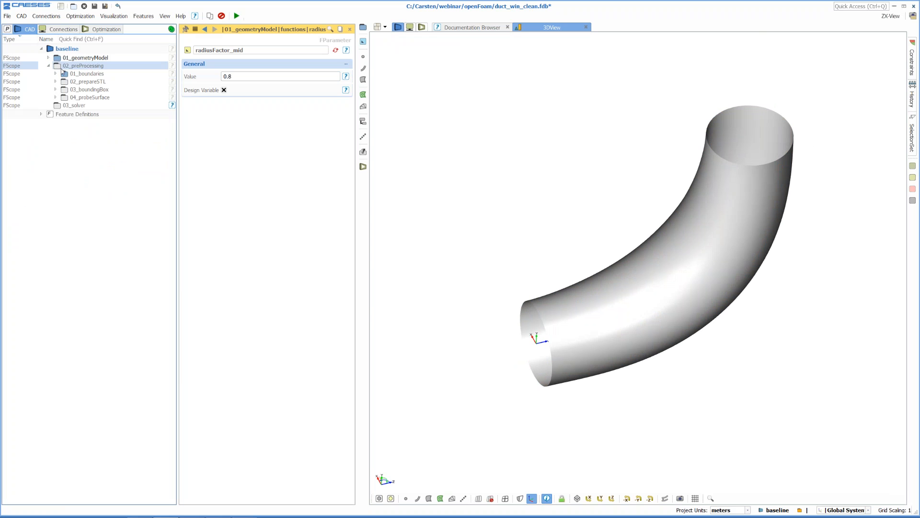
left_click(58, 58)
left_click(64, 73)
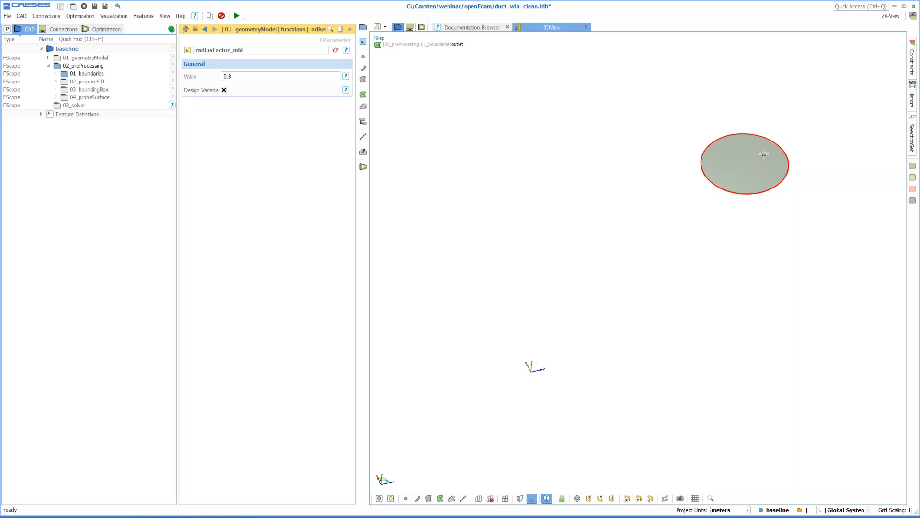
middle_click_drag(765, 154, 766, 159)
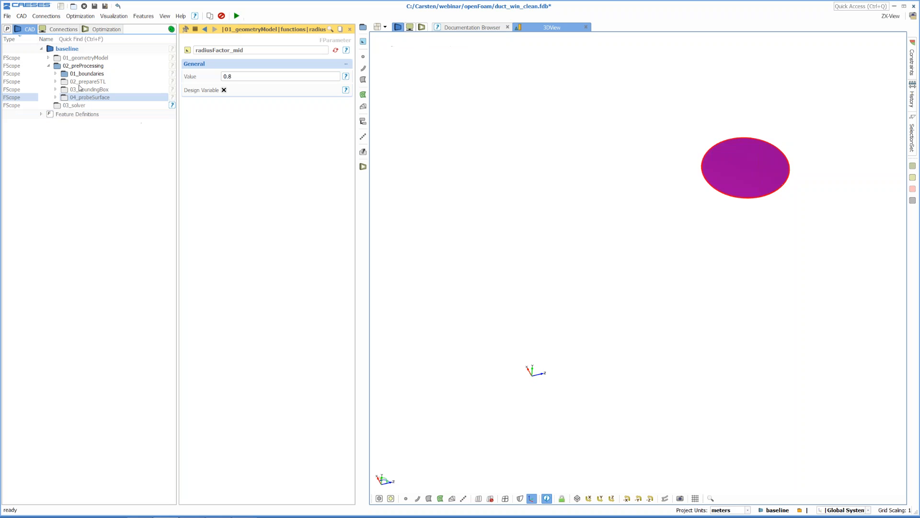
Step: Open the outlet BRep in 01_boundaries and examine its operation and source edge
left_click(56, 74)
left_click(101, 81)
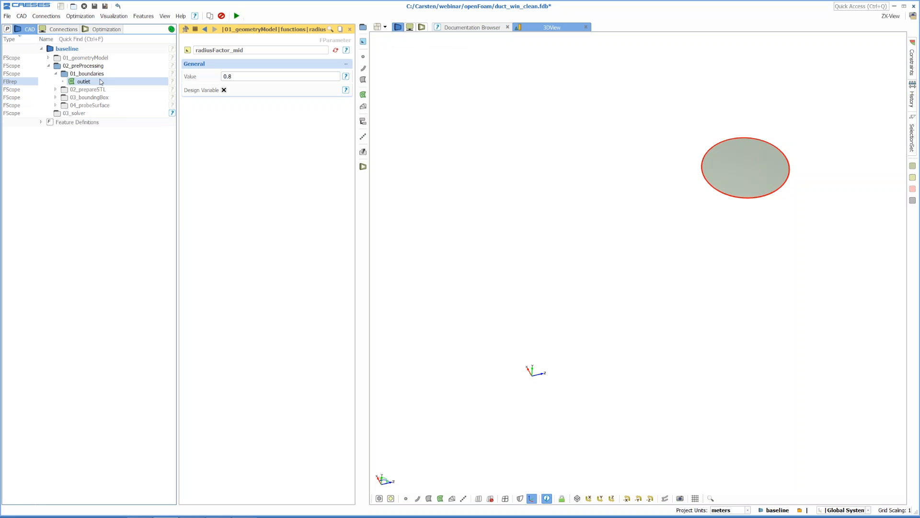
left_click(101, 82)
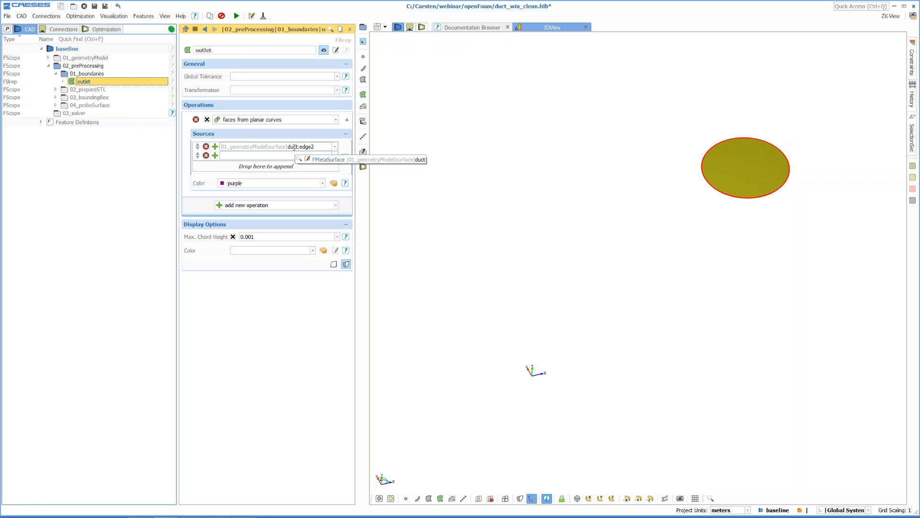
middle_click_drag(821, 173, 820, 185)
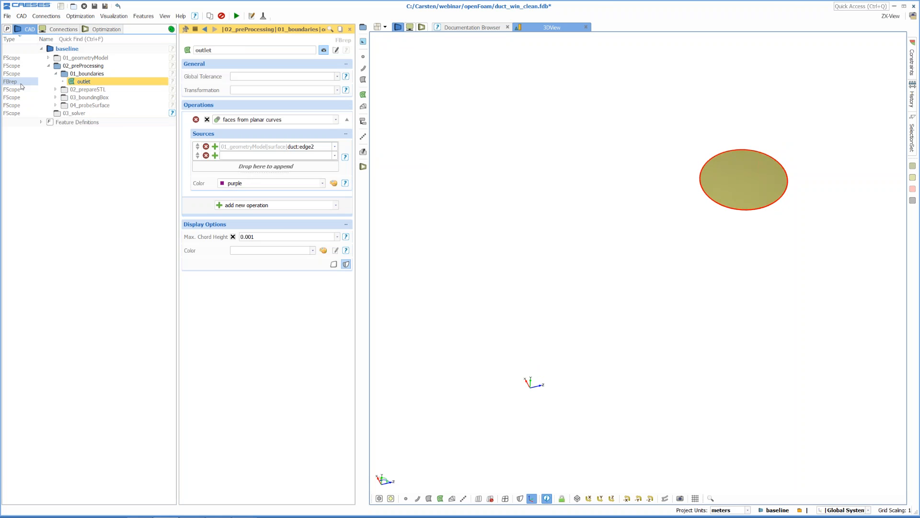
Step: Expand 02_prepareSTL and show the domain BRep in the 3D view
left_click(55, 90)
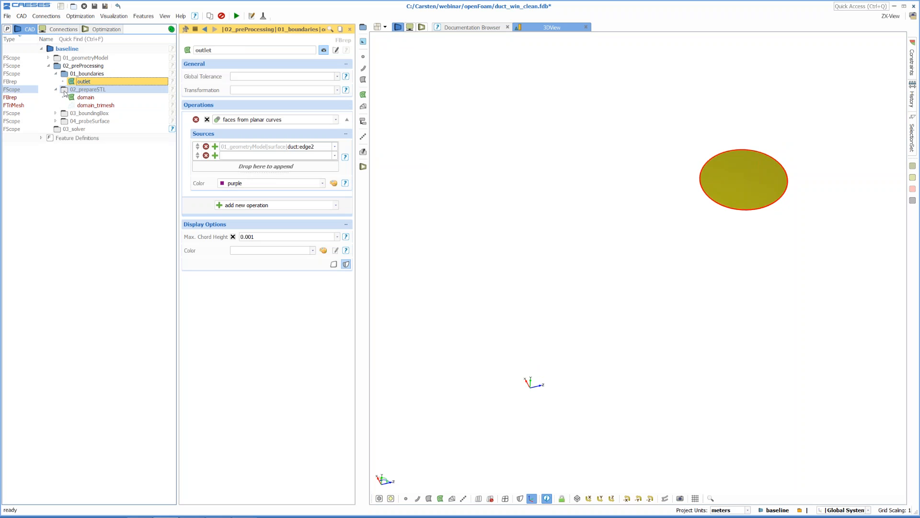
left_click(71, 97)
middle_click_drag(641, 228, 685, 183)
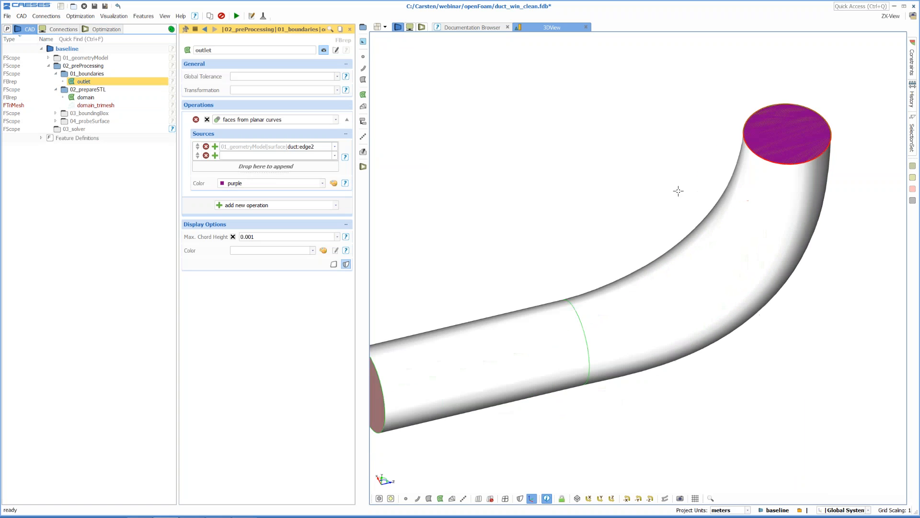
Step: Open the domain BRep and deactivate its extrude edges to plane operation and its second add sources operation
middle_click_drag(637, 225, 645, 221)
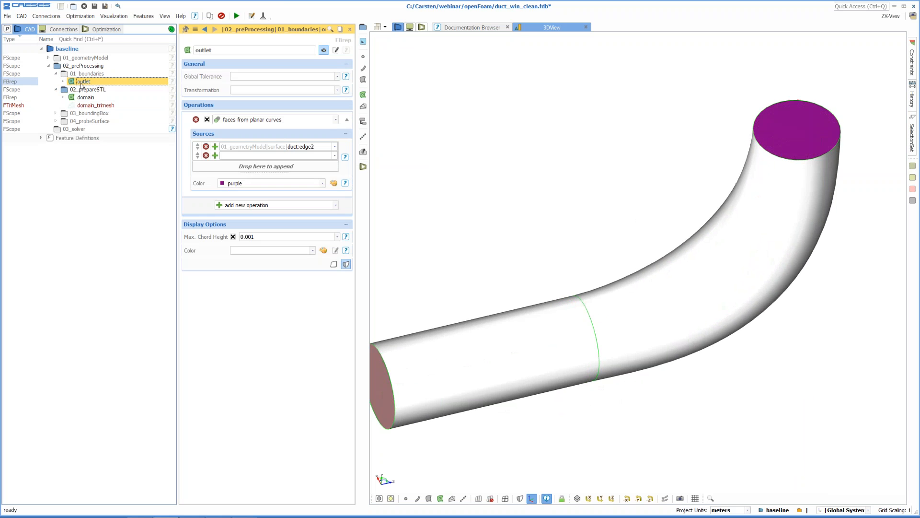
left_click(112, 98)
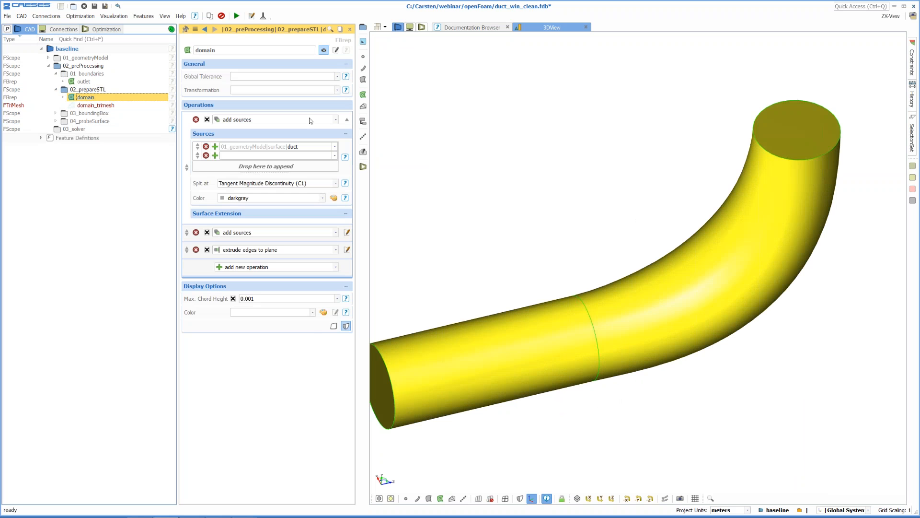
left_click(347, 119)
left_click(207, 154)
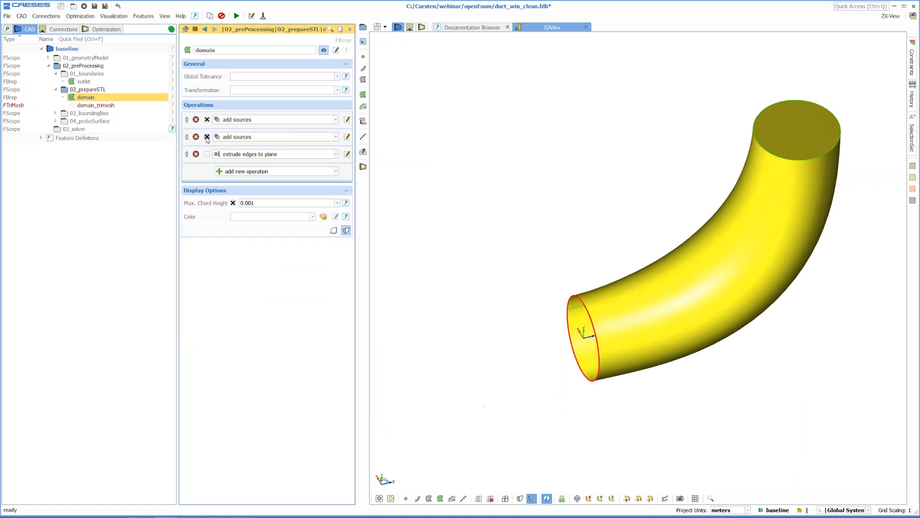
left_click(207, 137)
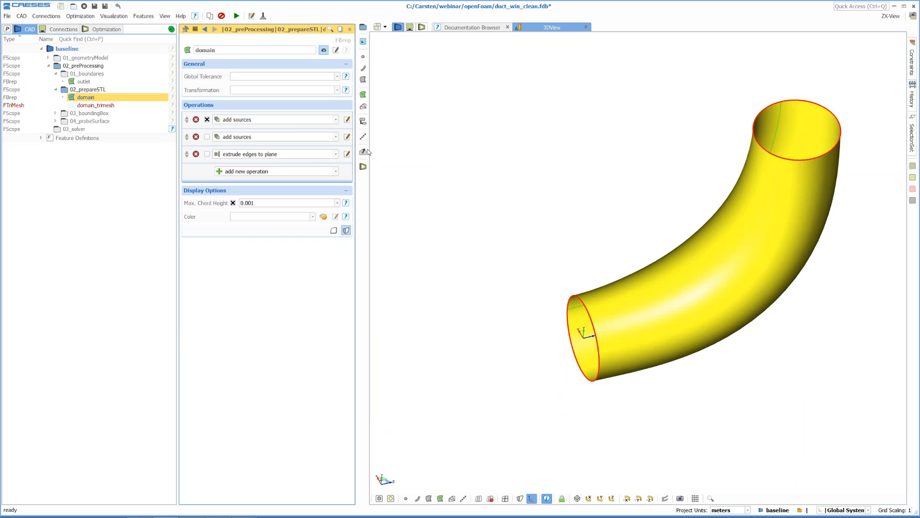
right_click_drag(519, 184, 497, 195)
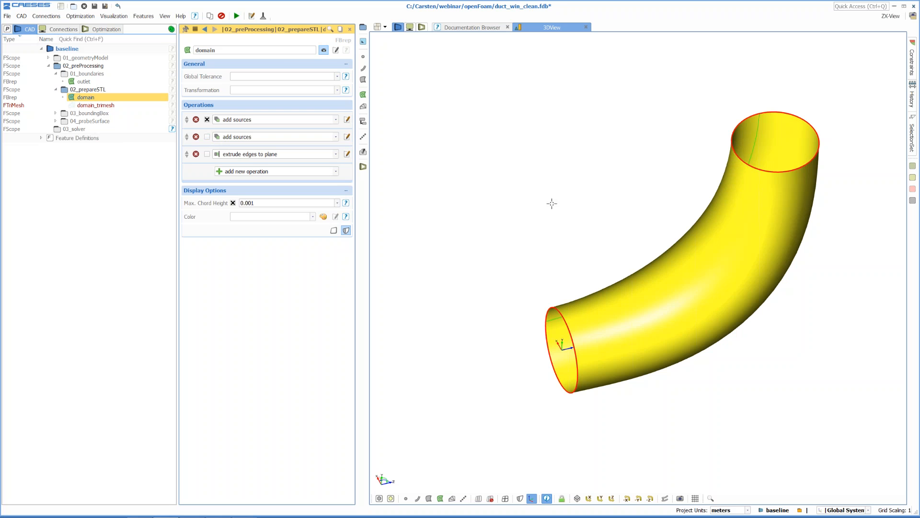
Step: Reactivate the domain BRep's second add sources operation and its extrude edges to plane operation, examining the geometry each one adds
left_click(207, 137)
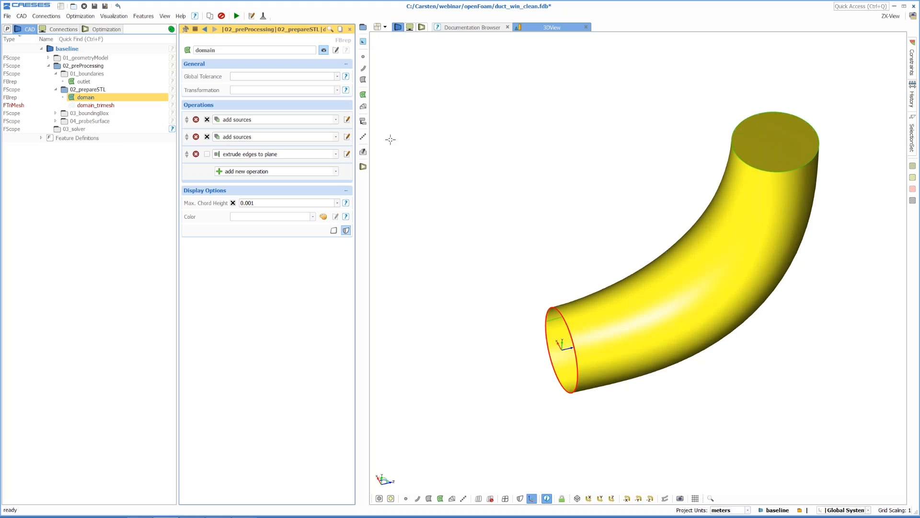
middle_click_drag(419, 222, 425, 204)
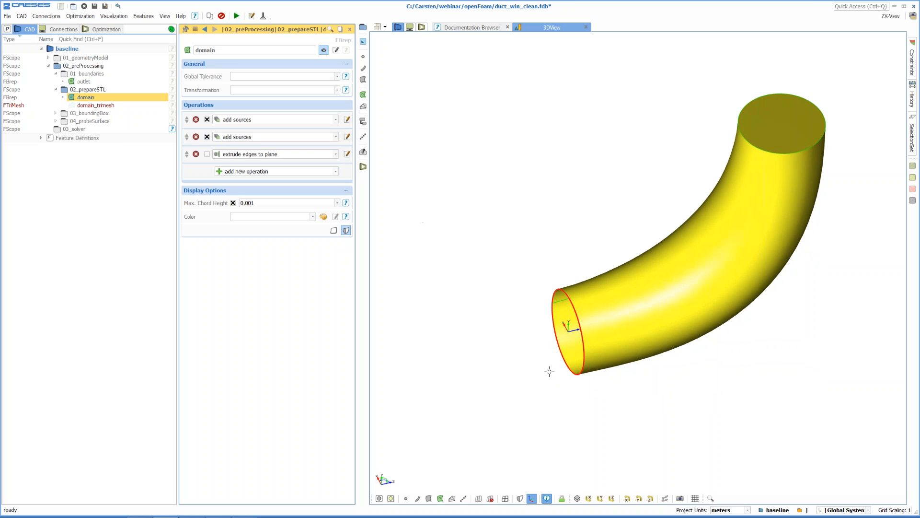
left_click(207, 154)
middle_click_drag(518, 265, 542, 266)
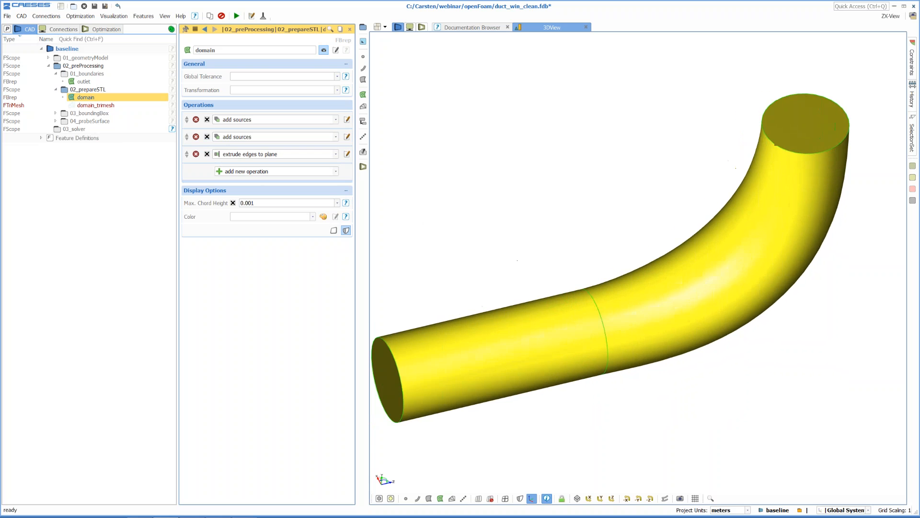
scroll(542, 266, "down", 2)
left_click_drag(597, 259, 585, 244)
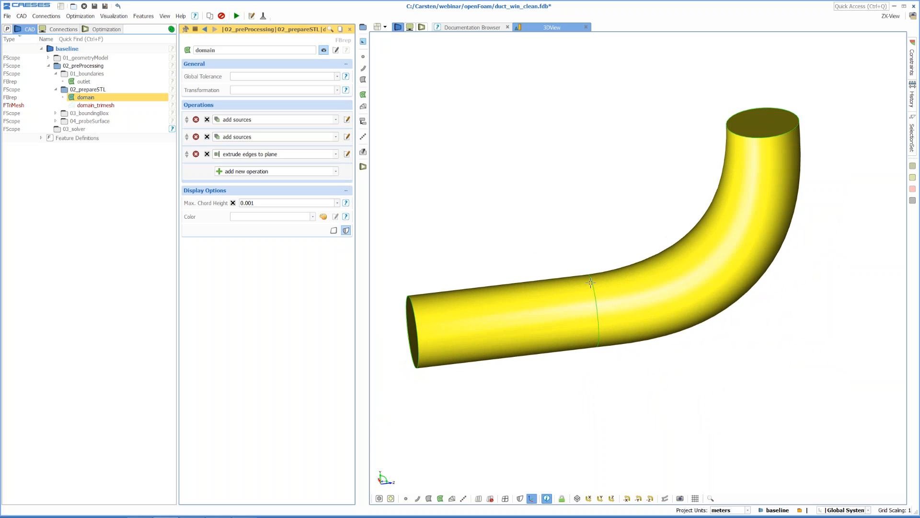
Step: Examine the extrude settings of the domain BRep's extrude edges to plane operation, including its plane, position and close options
left_click(514, 260)
left_click_drag(449, 259, 472, 265)
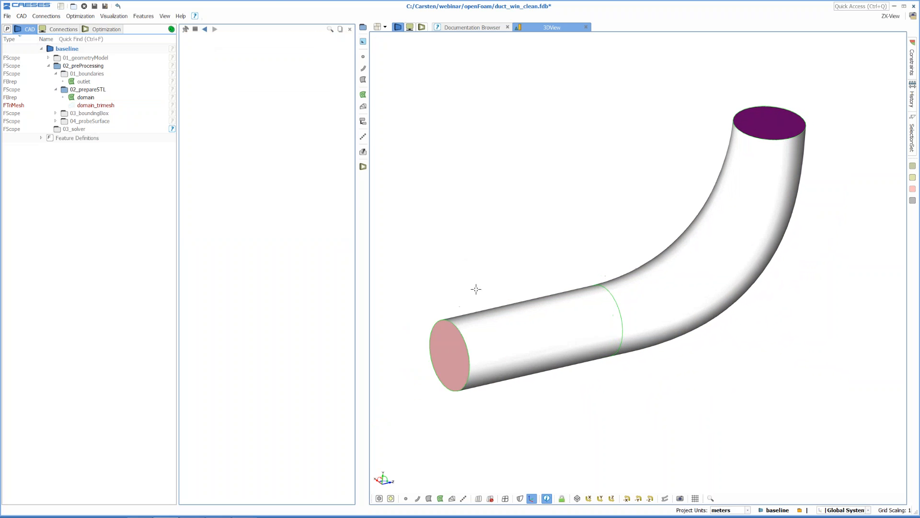
left_click(118, 97)
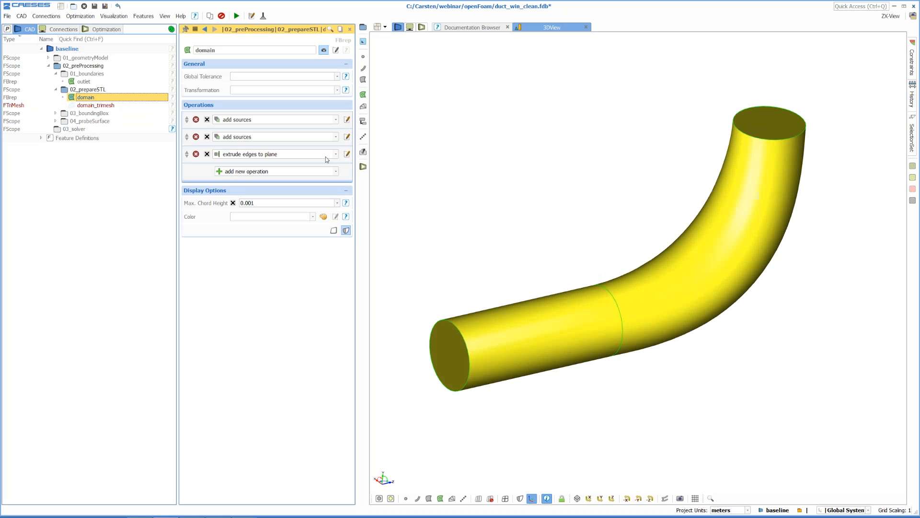
left_click(346, 154)
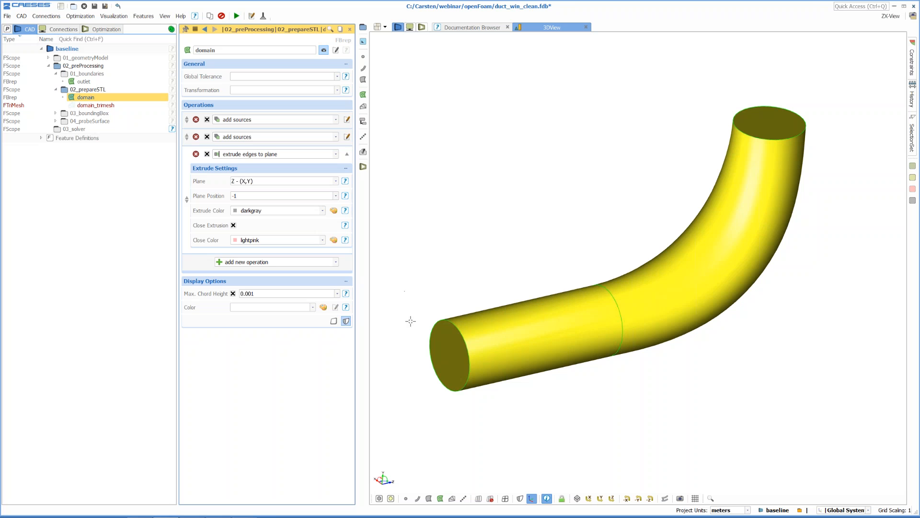
middle_click_drag(421, 307, 429, 296)
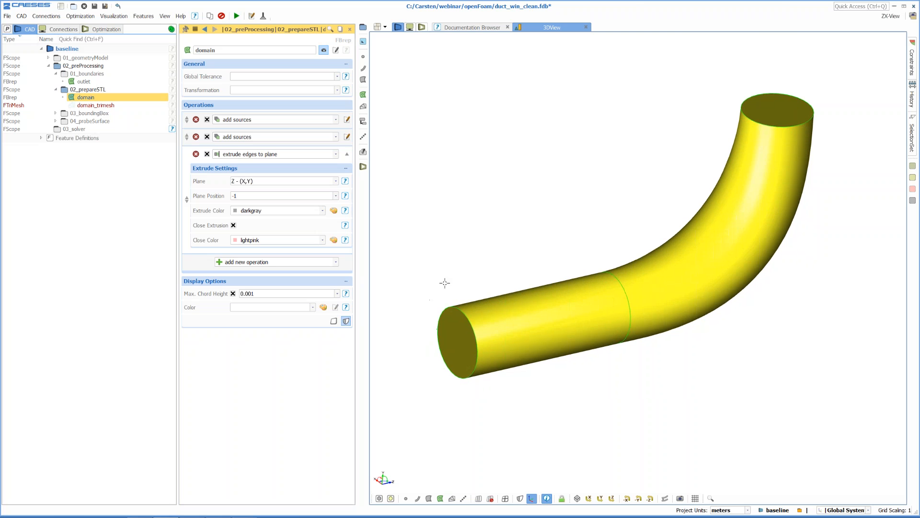
left_click(444, 282)
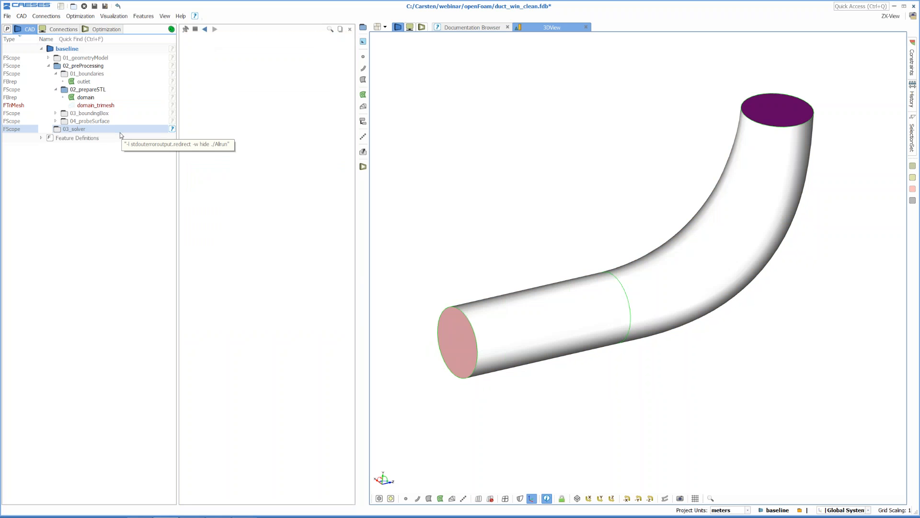
Step: Hide the domain BRep, show domain_trimesh in its place, and inspect the triangulation of the duct walls and end faces
left_click(72, 99)
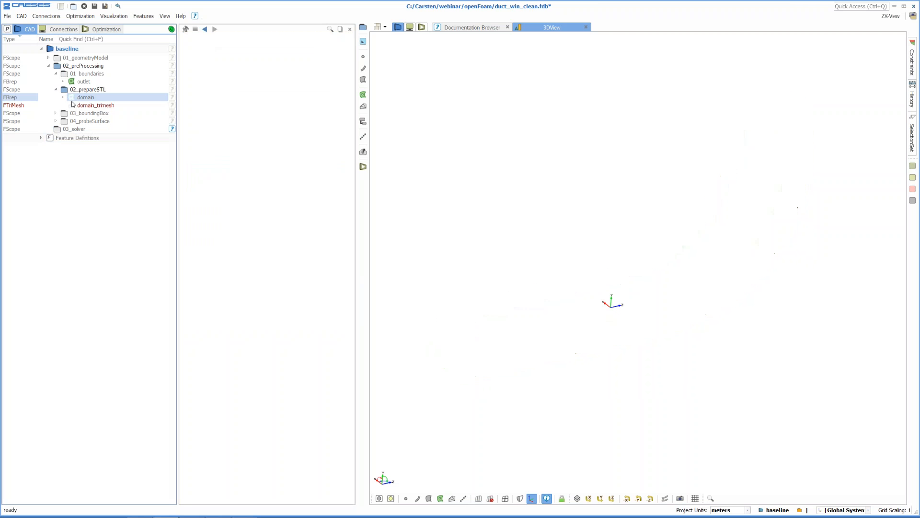
left_click(74, 106)
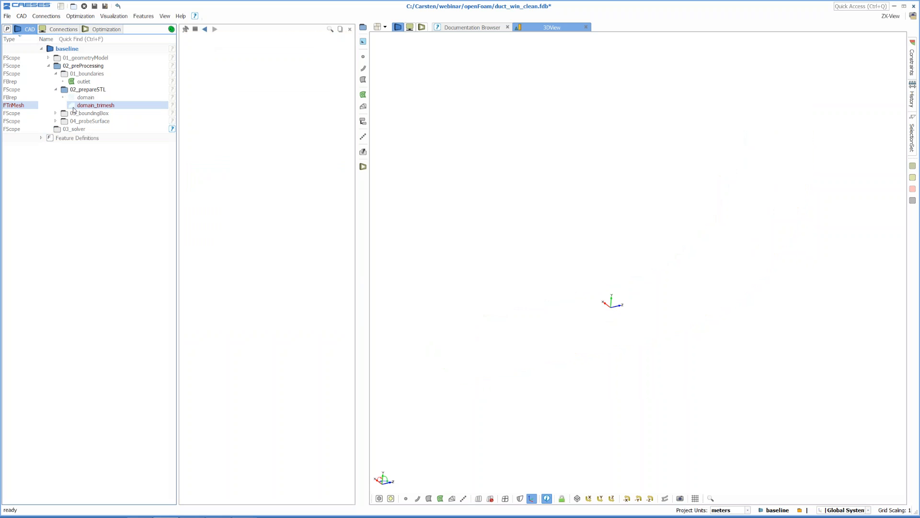
left_click(530, 211)
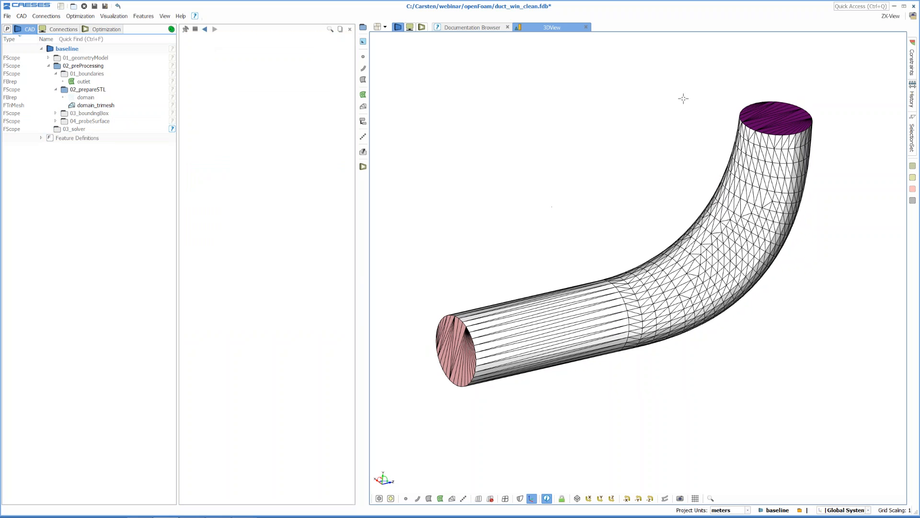
middle_click_drag(682, 126, 680, 126)
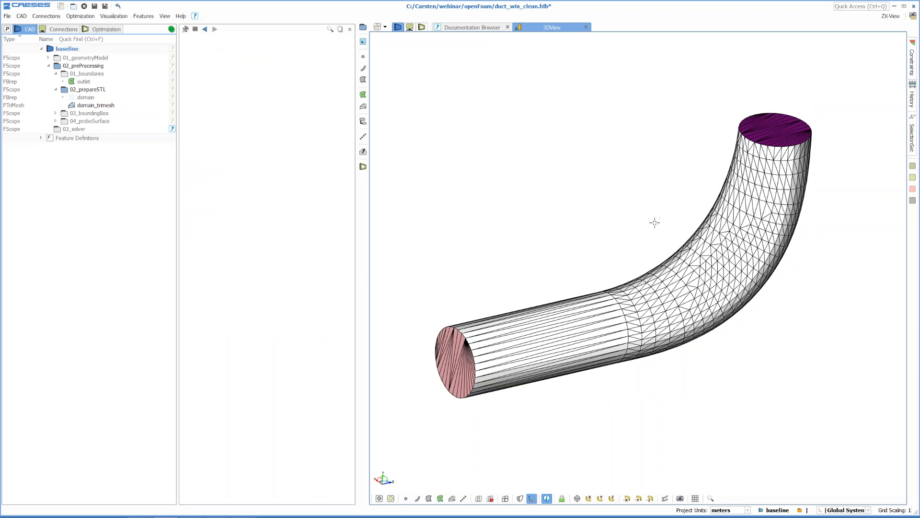
right_click_drag(655, 219, 660, 219)
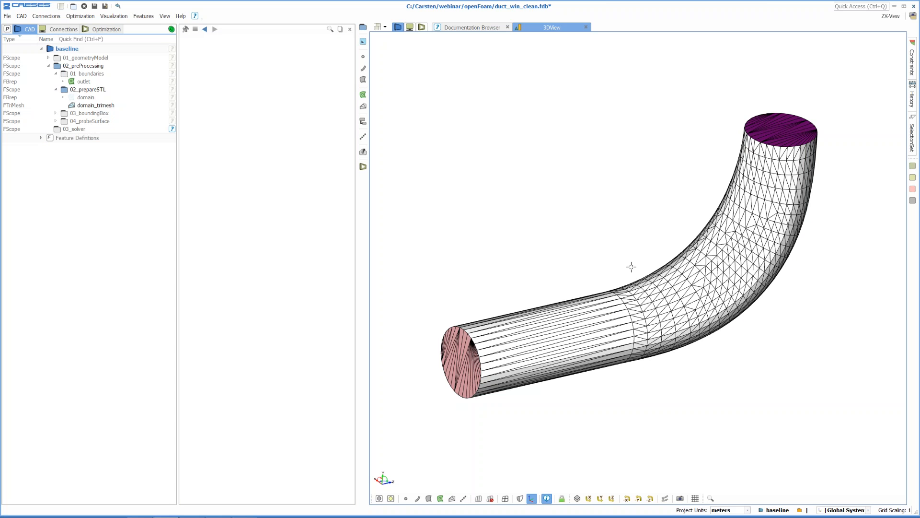
left_click(742, 224)
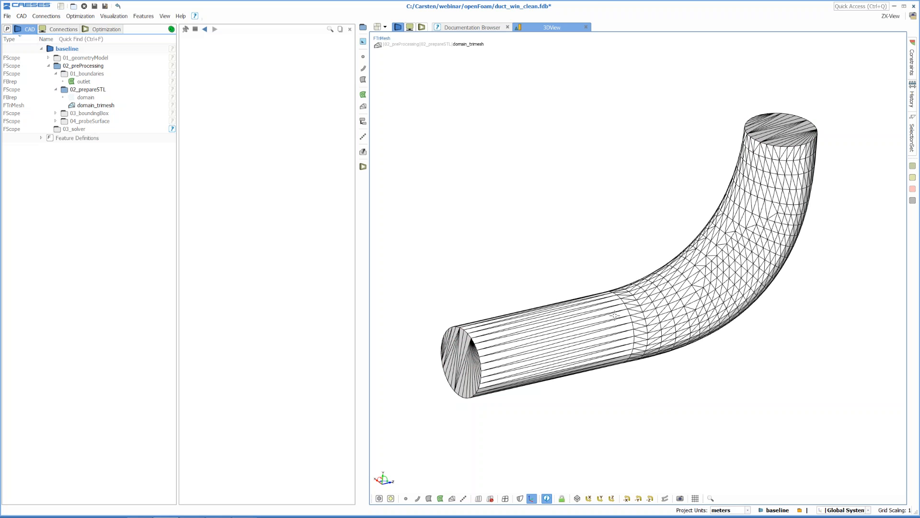
left_click(593, 259)
middle_click_drag(593, 259, 623, 237)
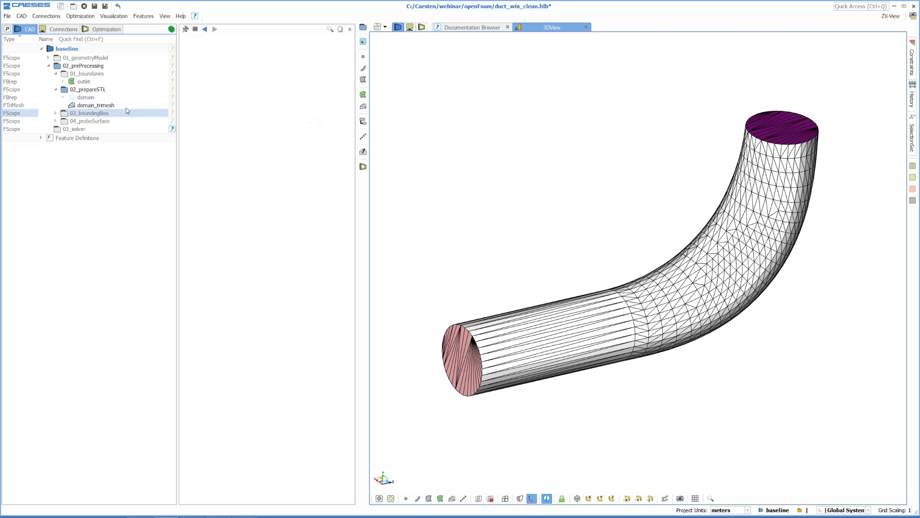
Step: Reveal the additional display options of the domain BRep and set its angle tolerance to 5 degrees
left_click(86, 97)
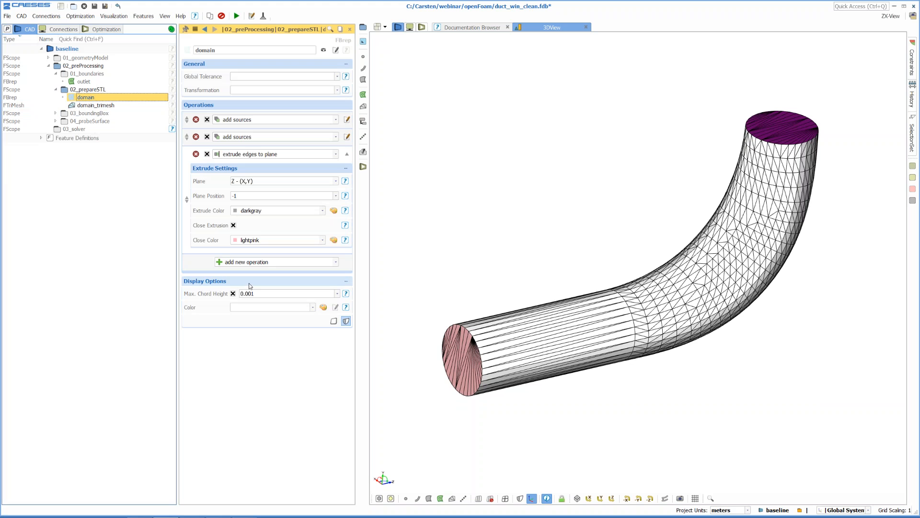
left_click(249, 282)
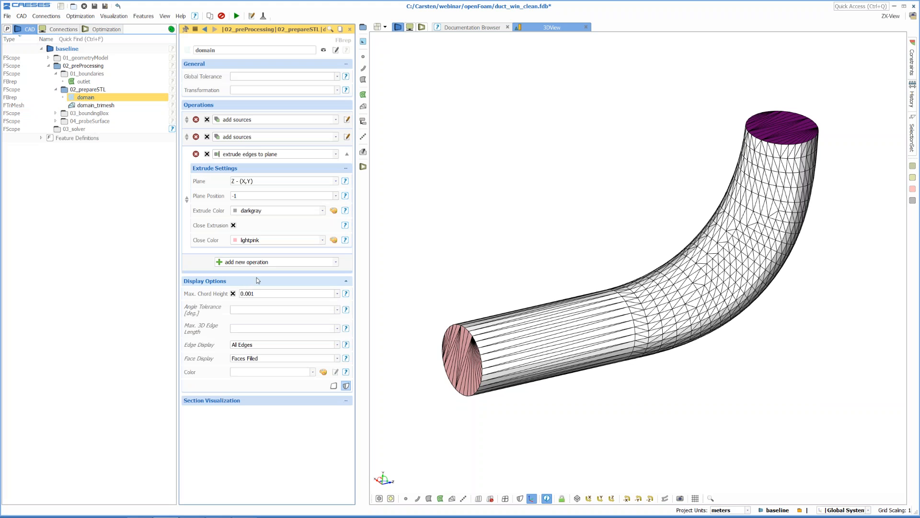
left_click(234, 309)
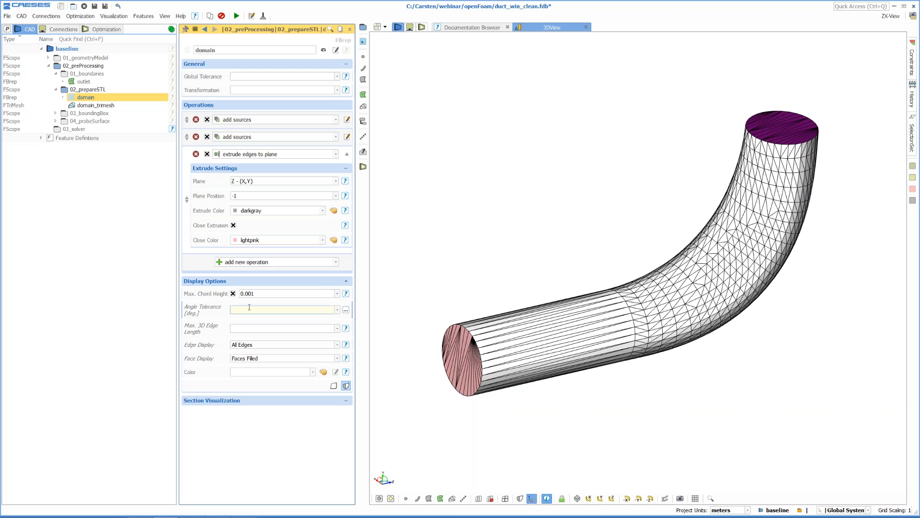
type("5")
key("Return")
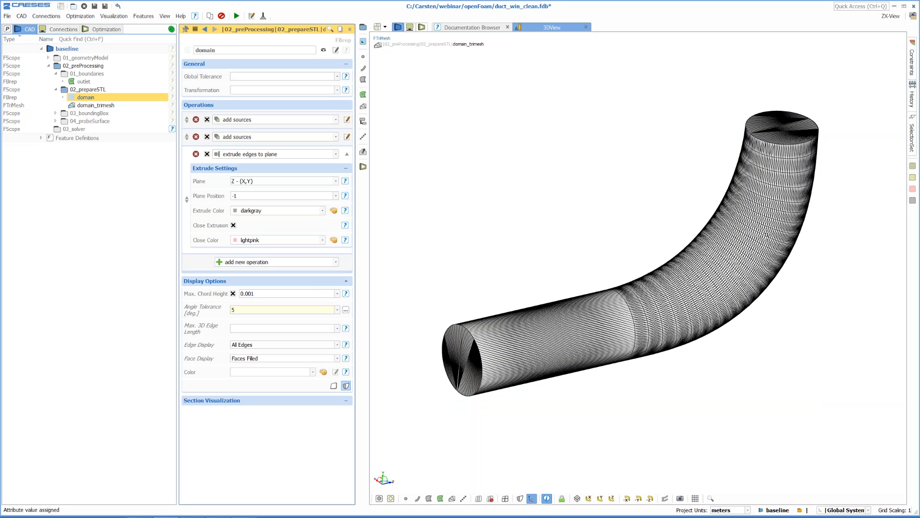
middle_click_drag(772, 246, 780, 252)
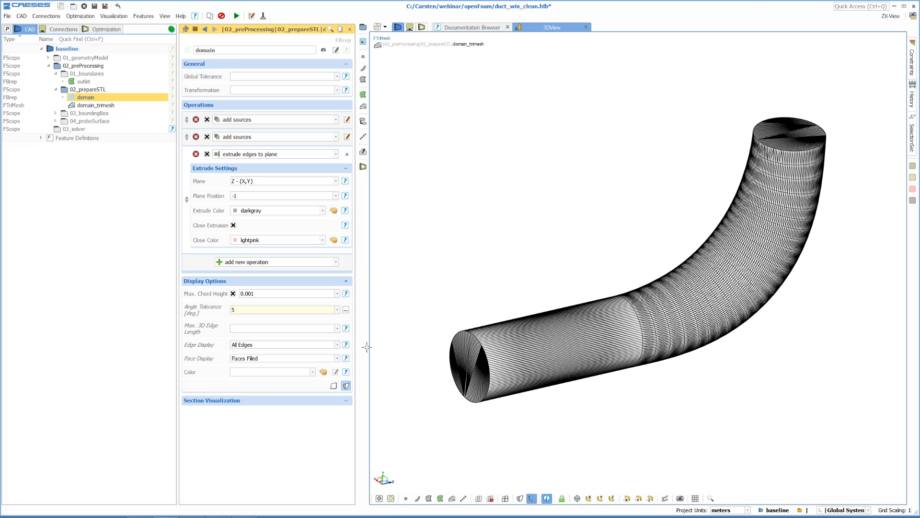
Step: Set the domain BRep's maximum 3D edge length to 0.03 and inspect the refined triangulation
left_click(303, 328)
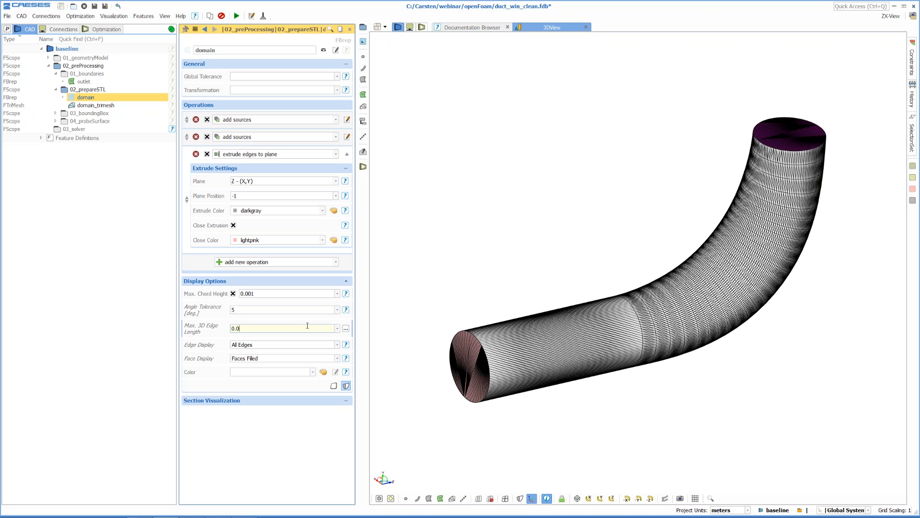
key("Return")
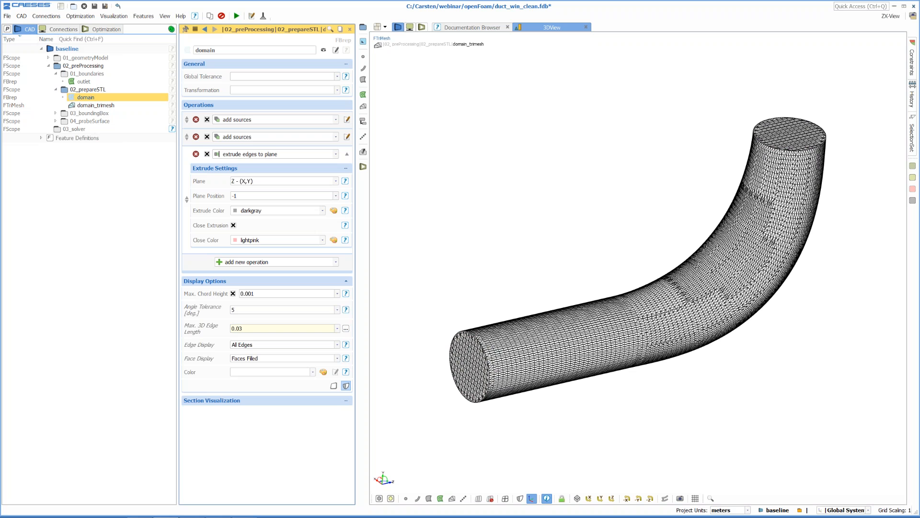
middle_click_drag(739, 266, 723, 257)
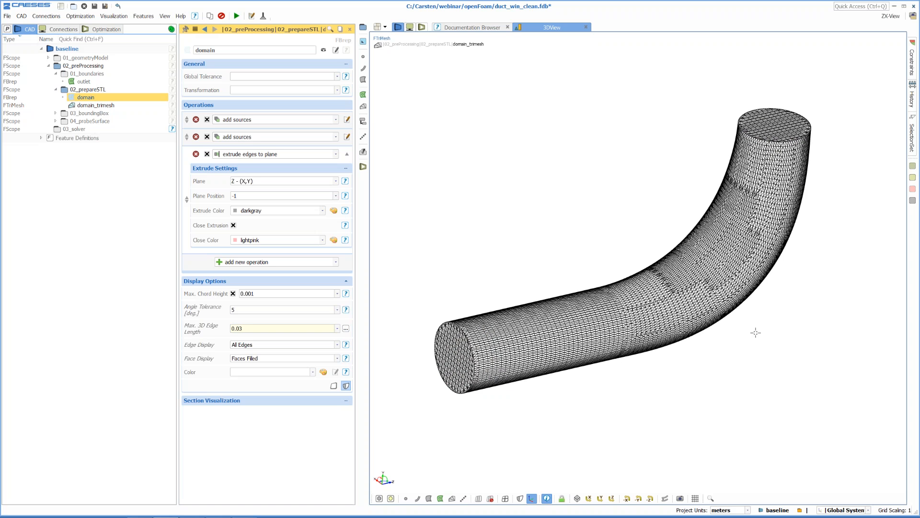
middle_click_drag(762, 327, 764, 329)
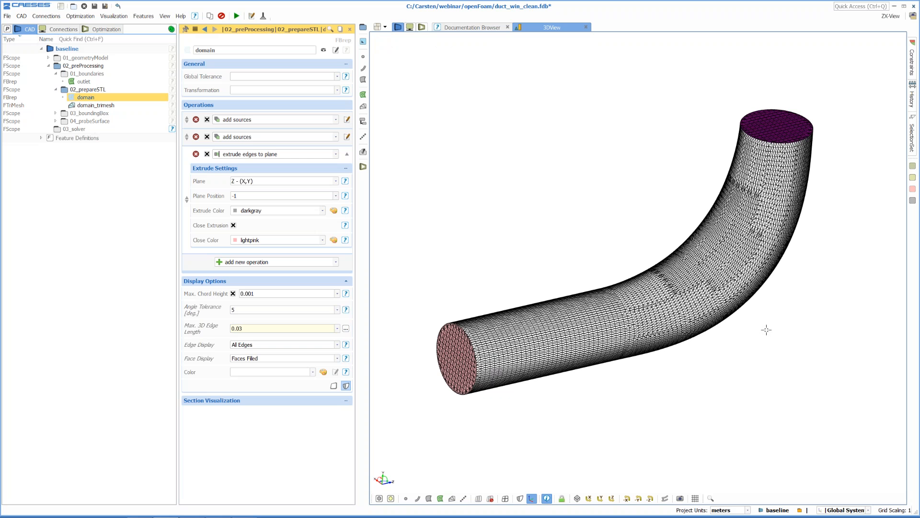
middle_click_drag(761, 334, 762, 338)
middle_click_drag(778, 304, 776, 314)
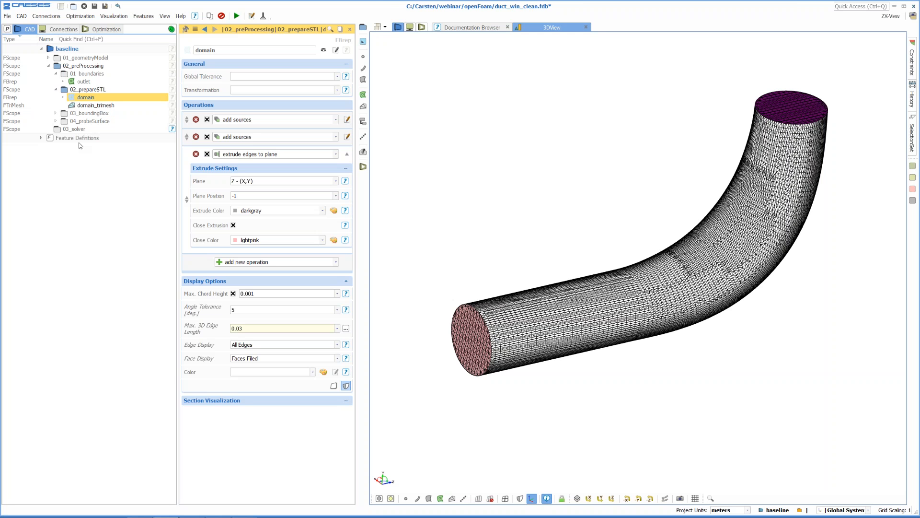
Step: Collapse the 01_boundaries and 02_prepareSTL scopes, then expand 03_boundingBox and show it around the duct mesh
left_click(56, 73)
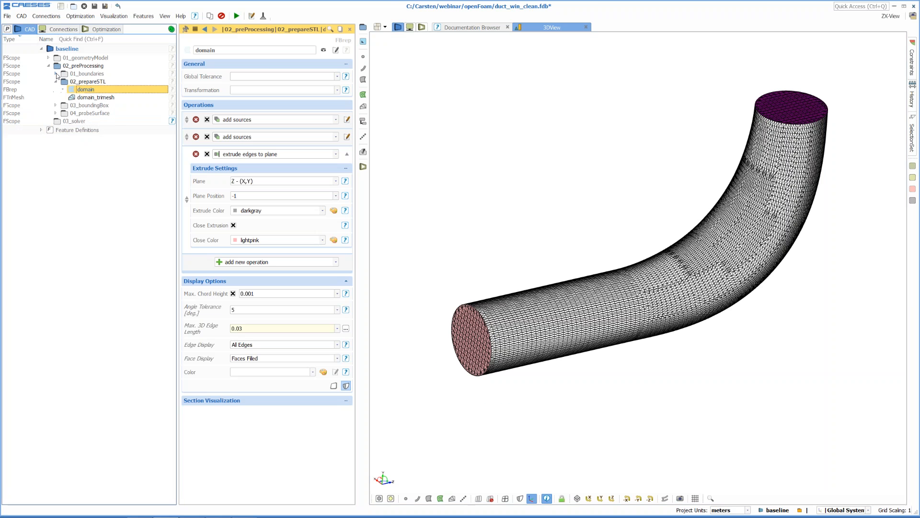
left_click(56, 81)
left_click(56, 89)
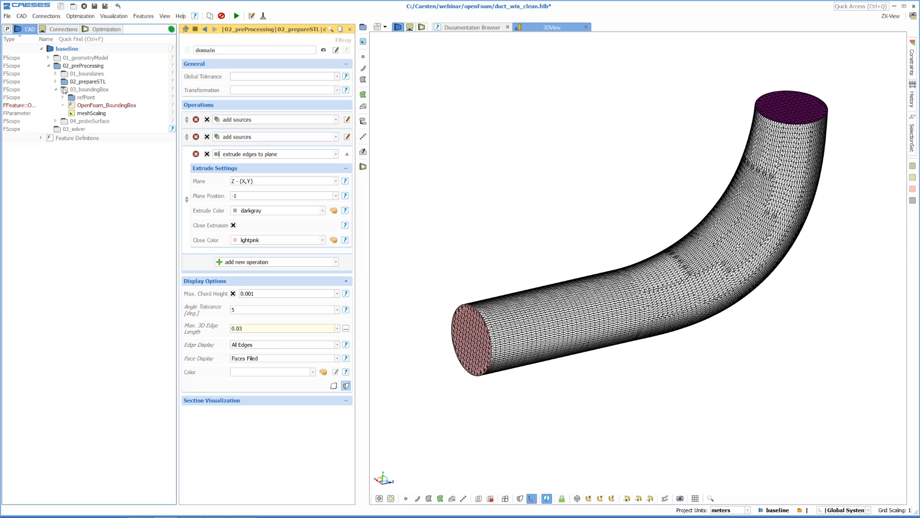
left_click(64, 82)
left_click(65, 83)
left_click(65, 91)
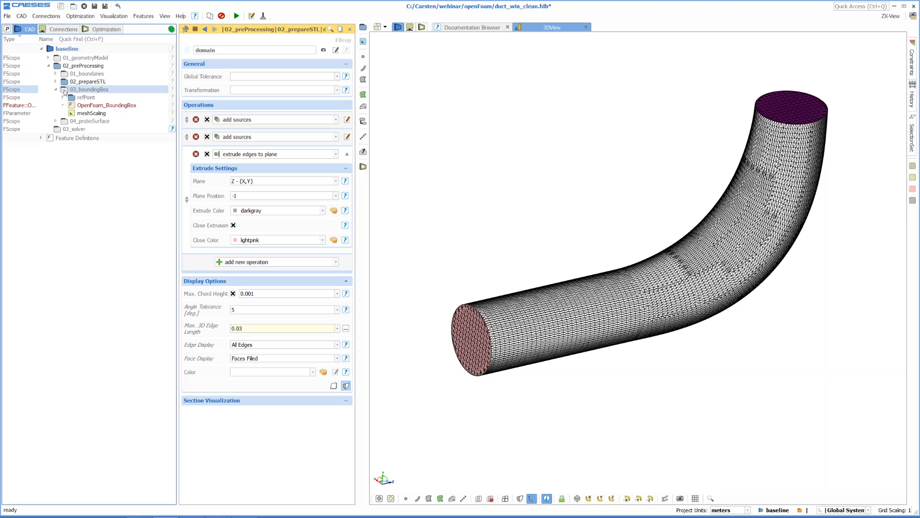
left_click(64, 90)
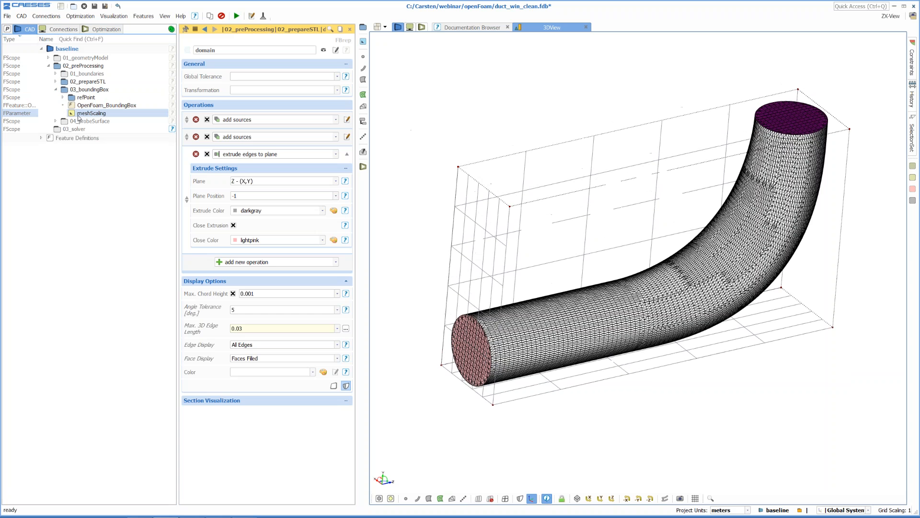
Step: Open the OpenFoam_BoundingBox feature and examine its settings and grid around the duct mesh from several angles
left_click(93, 106)
left_click(93, 106)
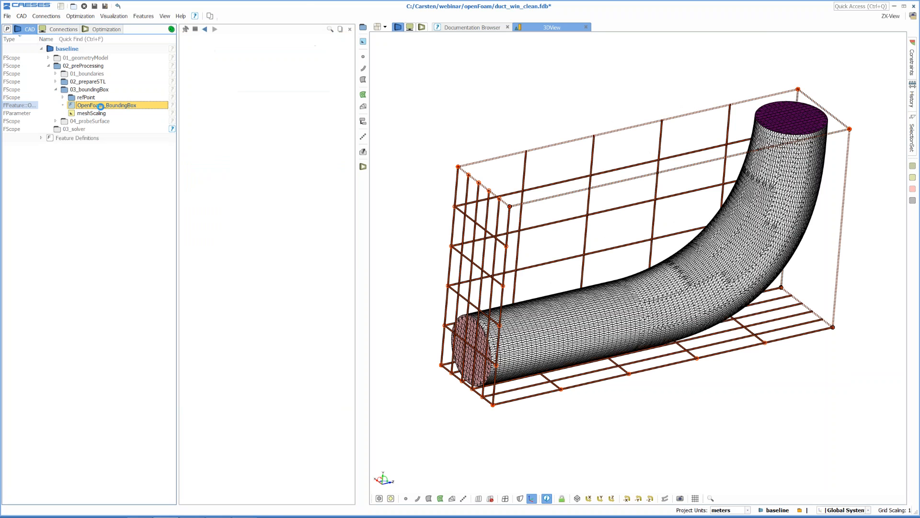
middle_click_drag(481, 100, 493, 134)
left_click_drag(494, 134, 663, 219)
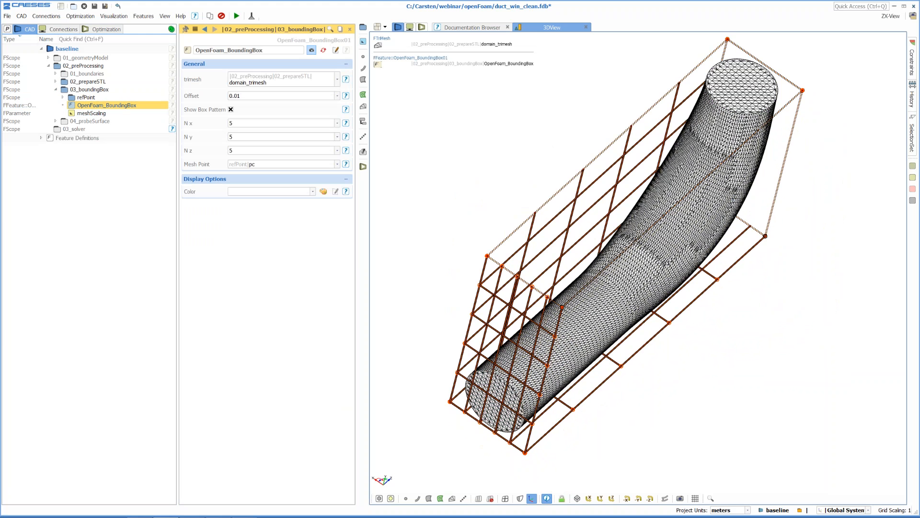
left_click_drag(701, 256, 716, 319)
Step: Set the radius_mid parameter of the geometry model to 0.5 and inspect how the duct mesh and bounding box adapt
left_click(49, 57)
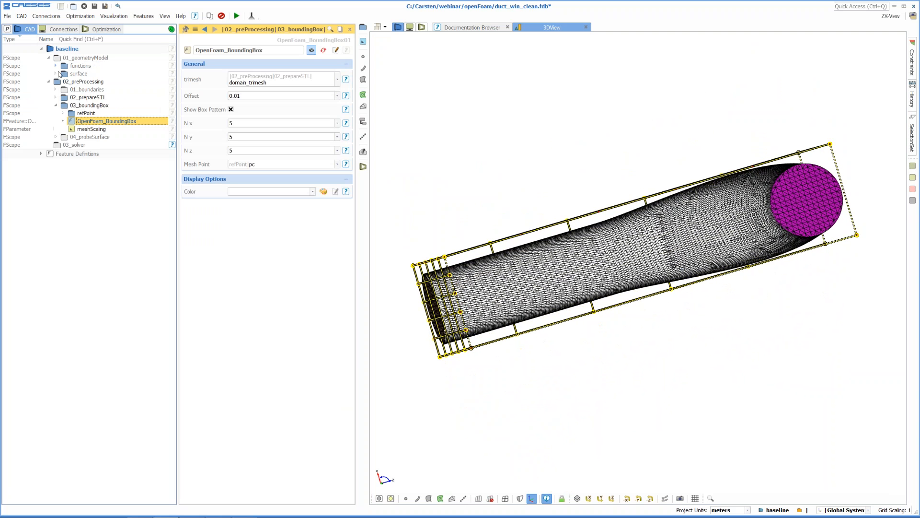
left_click(55, 66)
left_click(62, 81)
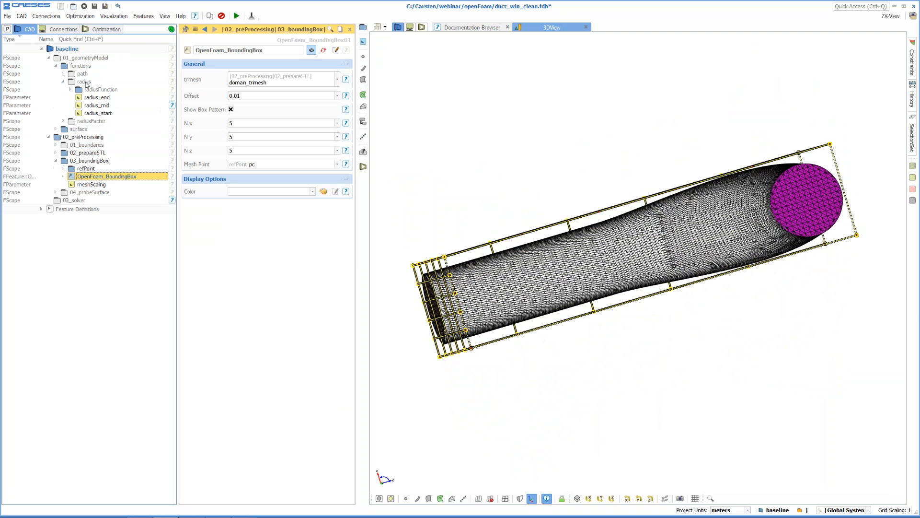
left_click(102, 105)
left_click(256, 77)
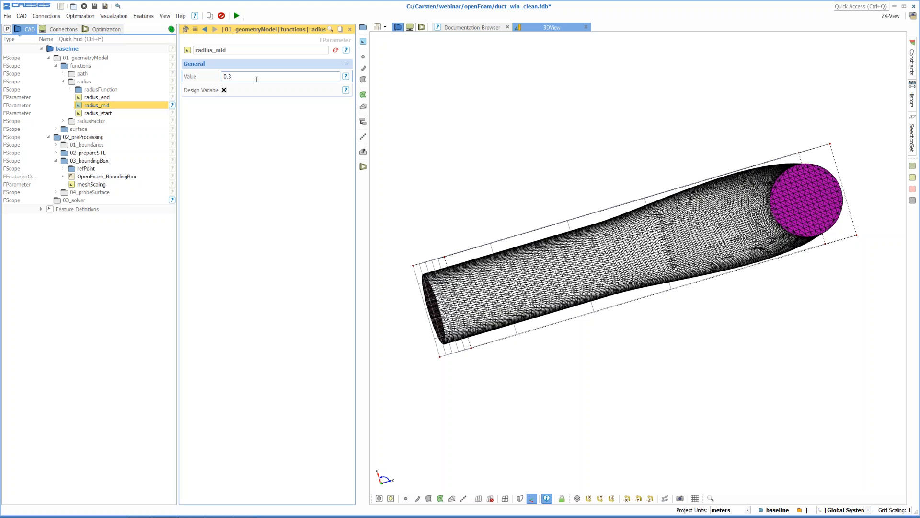
key("BackSpace")
type("5")
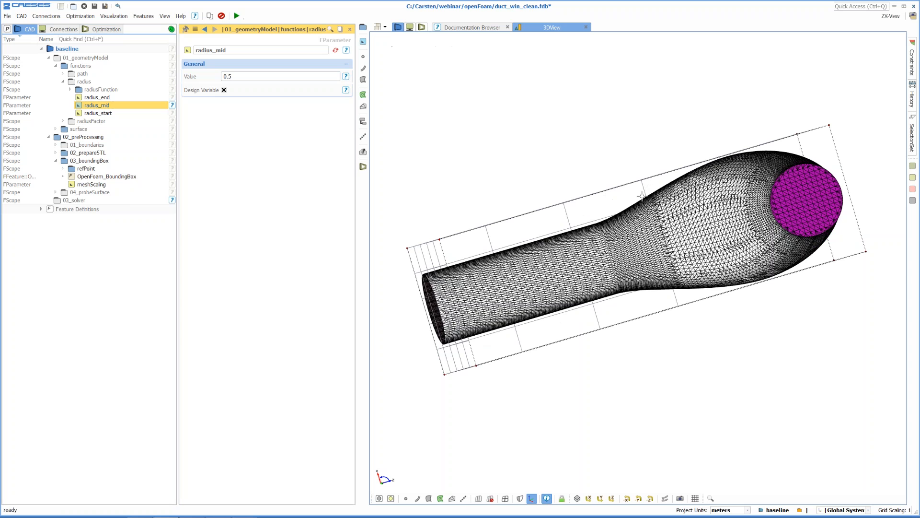
right_click_drag(642, 197, 638, 207)
mouse_move(671, 213)
left_mouse_down()
mouse_move(675, 221)
mouse_move(660, 198)
left_mouse_up()
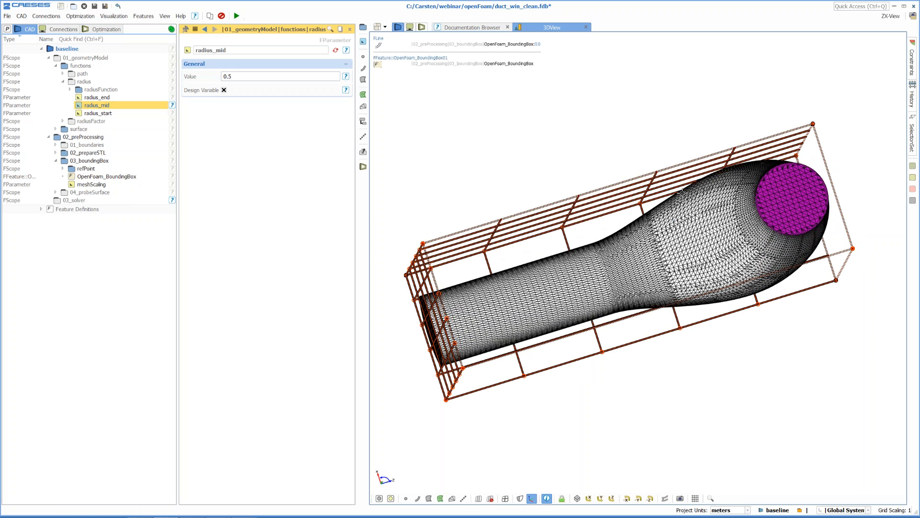
left_click_drag(717, 268, 689, 247)
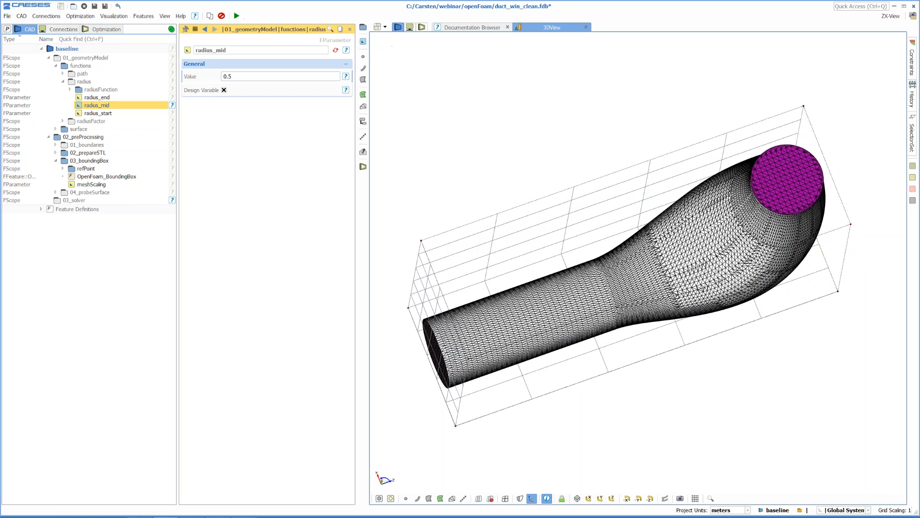
Step: Set radius_mid back to 0.3 and collapse the 01_geometryModel scope
left_click(236, 76)
key("BackSpace")
type("3")
key("Return")
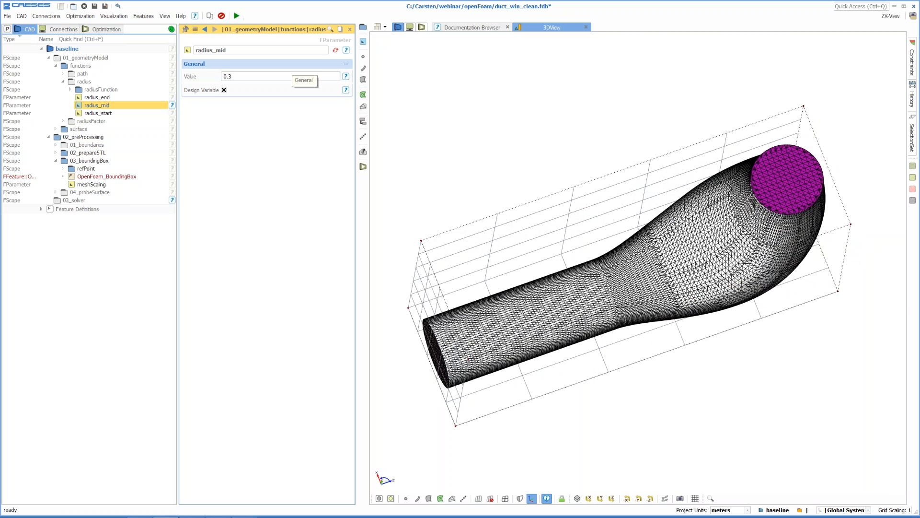
left_click_drag(686, 242, 671, 176)
left_click(56, 65)
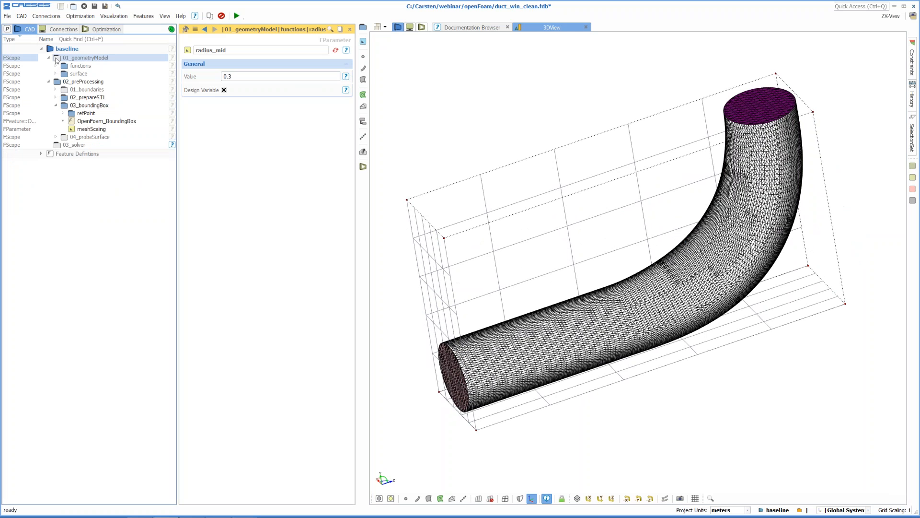
left_click(48, 57)
Step: Expand the refPoint scope, hide 02_prepareSTL, and open the reference point pc to examine its coordinates
left_click(79, 74)
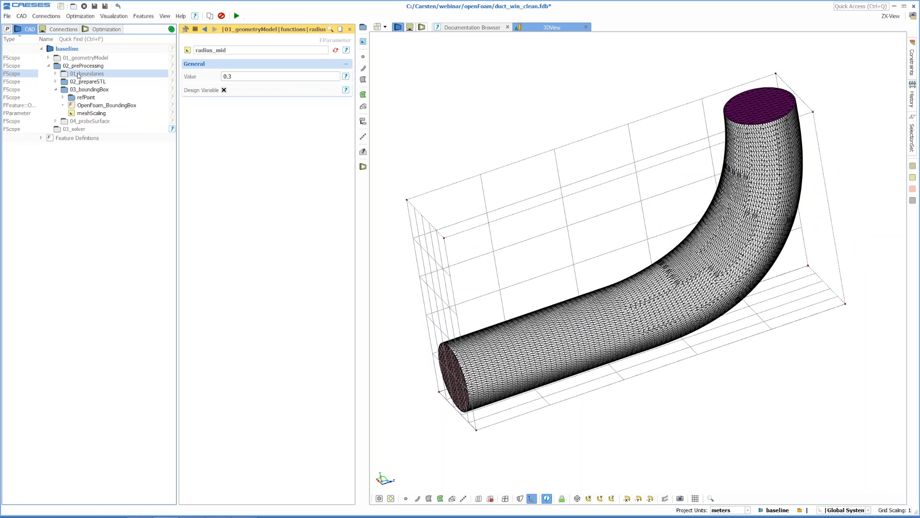
left_click(78, 97)
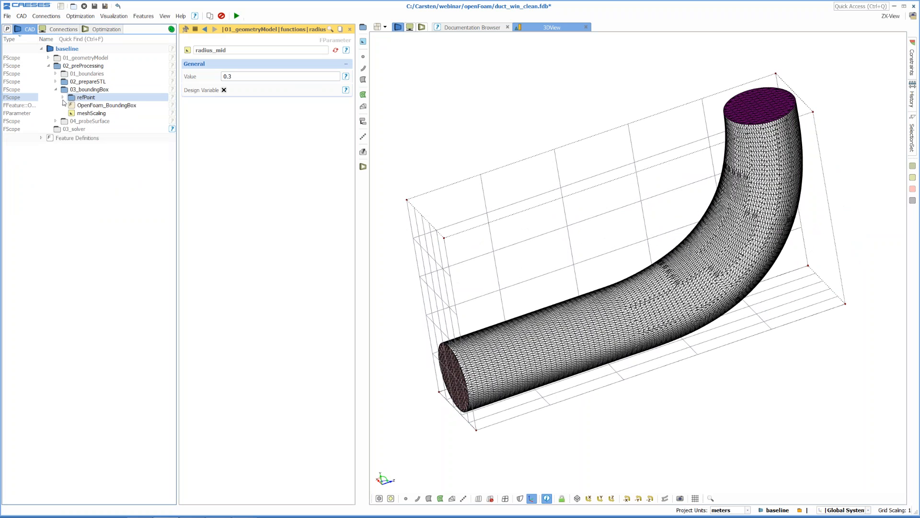
left_click(63, 98)
left_click(89, 106)
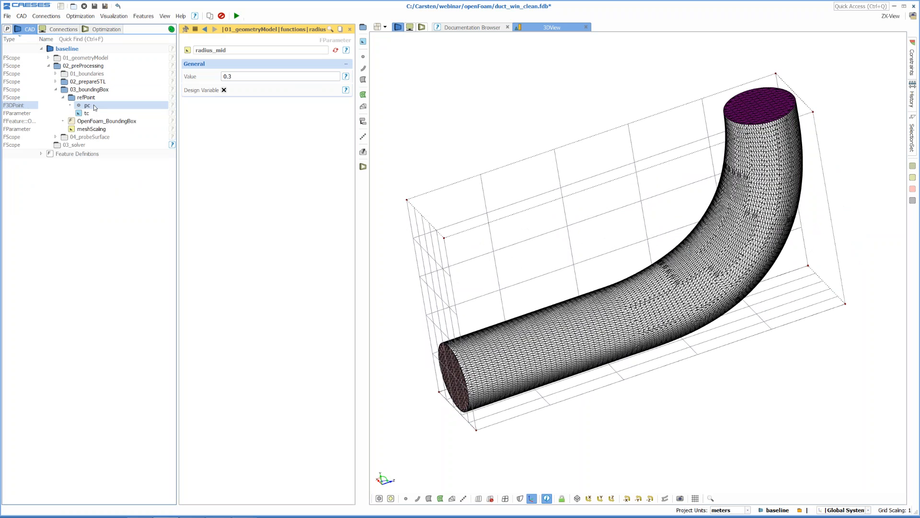
left_click(66, 82)
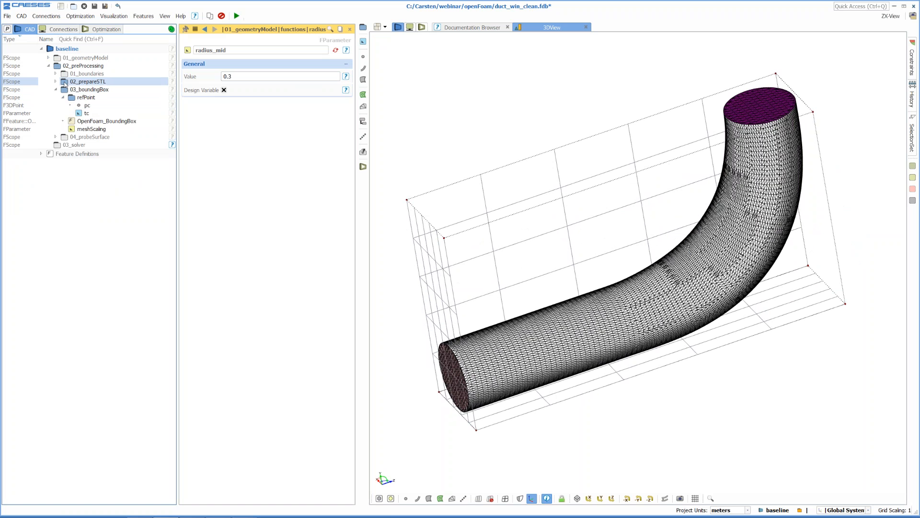
left_click(66, 82)
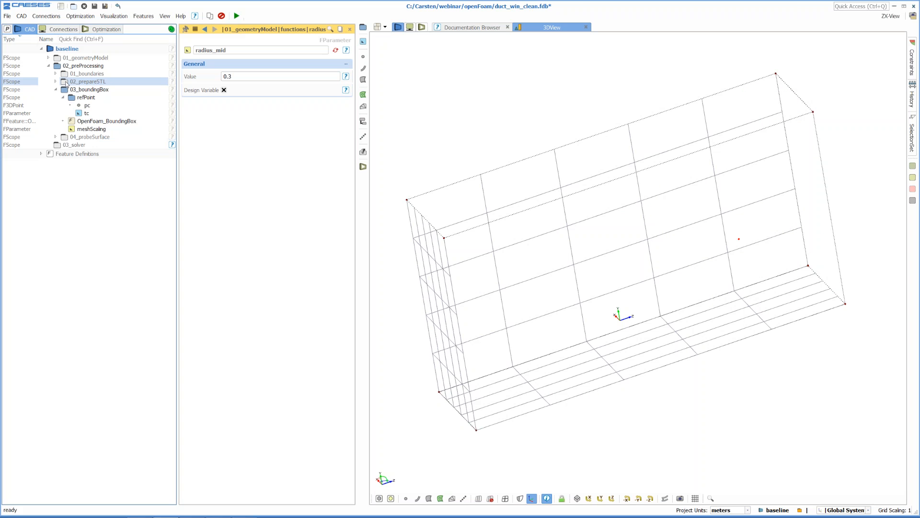
left_click(93, 106)
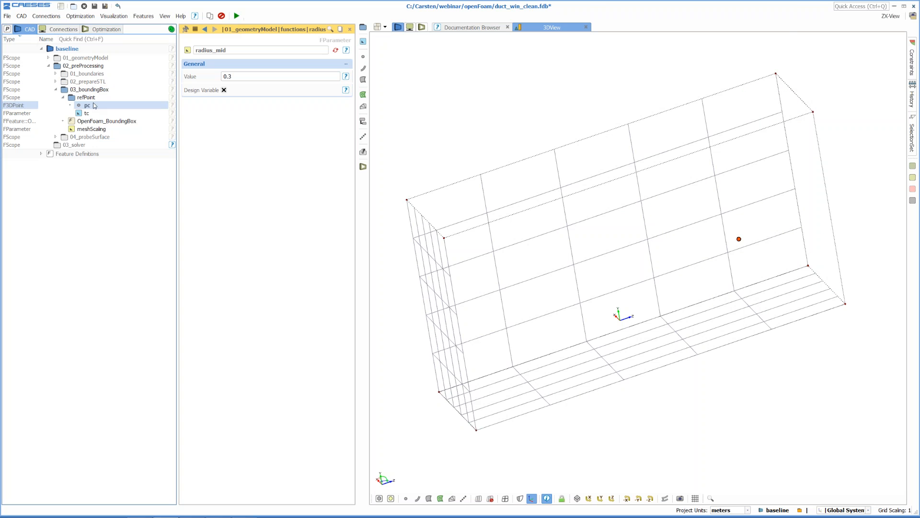
double_click(94, 106)
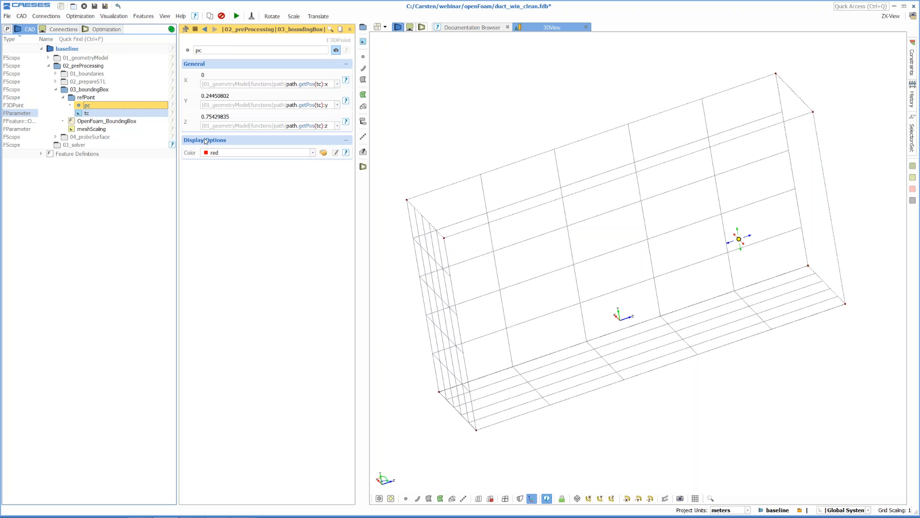
Step: Show the 02_prepareSTL scope again and view the duct mesh inside the bounding box
left_click(64, 82)
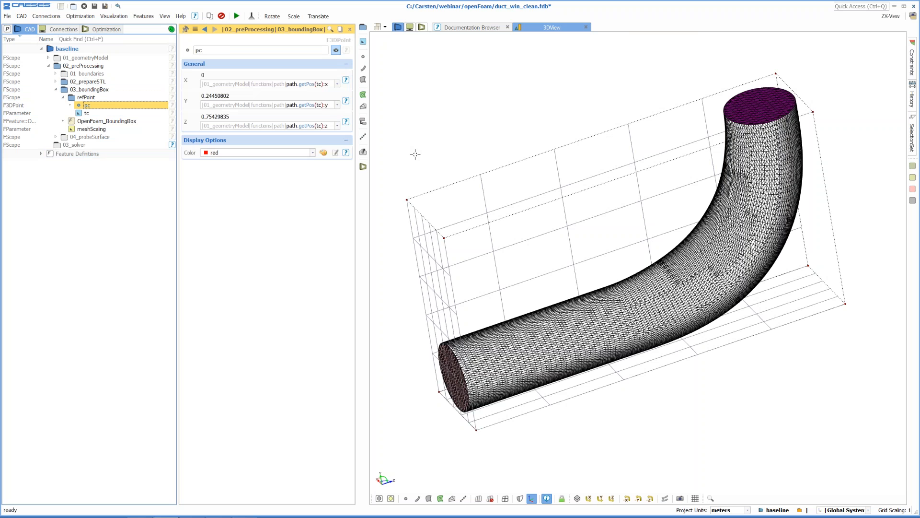
left_click_drag(415, 154, 456, 165)
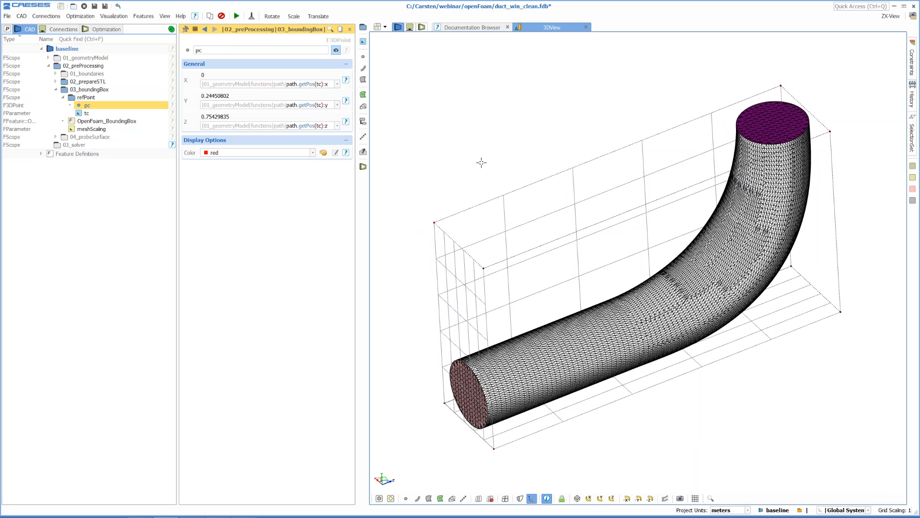
right_click_drag(482, 162, 478, 158)
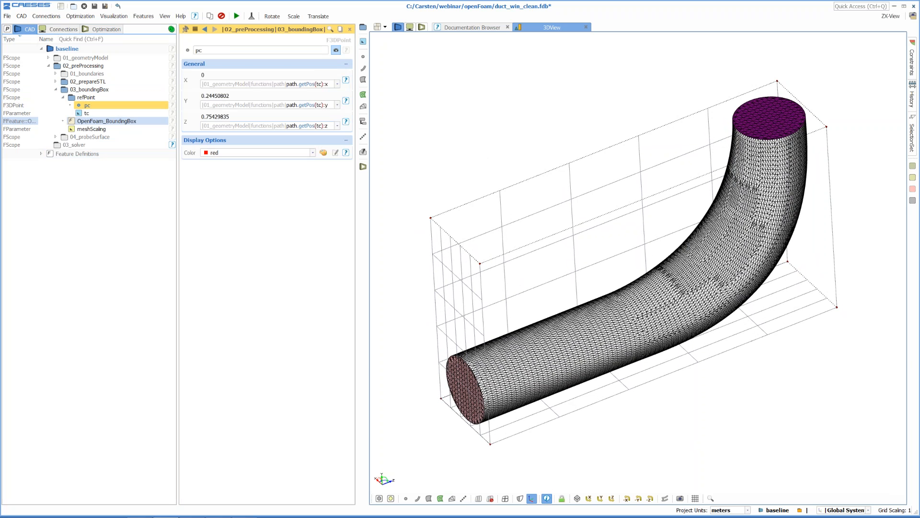
Step: Try an offset of 0.0 for OpenFoam_BoundingBox in a side view of the duct, and return the offset to 0.01
left_click(115, 121)
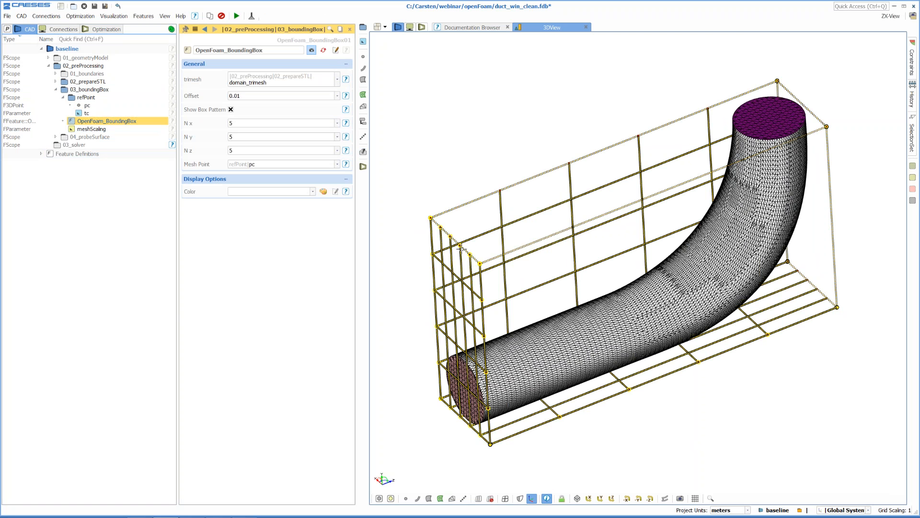
left_click_drag(478, 261, 458, 245)
middle_click_drag(459, 245, 494, 303)
left_click(237, 96)
key("BackSpace")
key("Return")
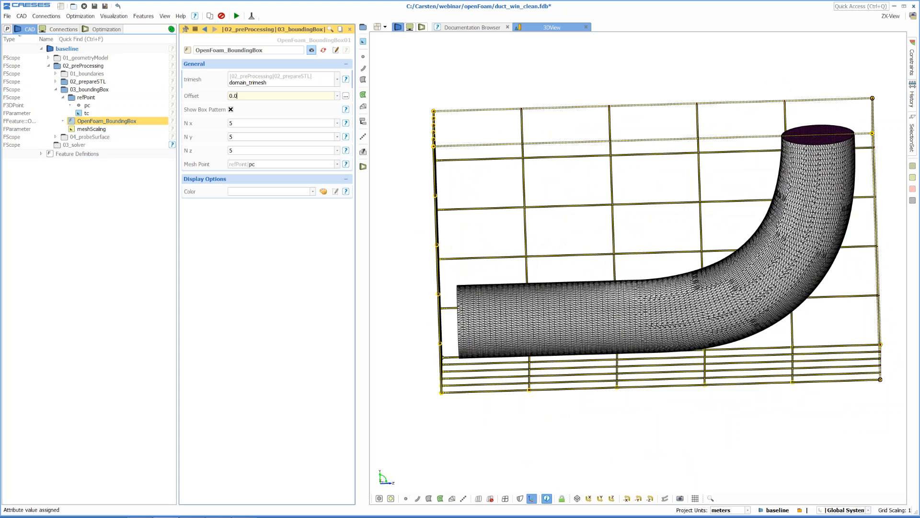
type("1")
key("Return")
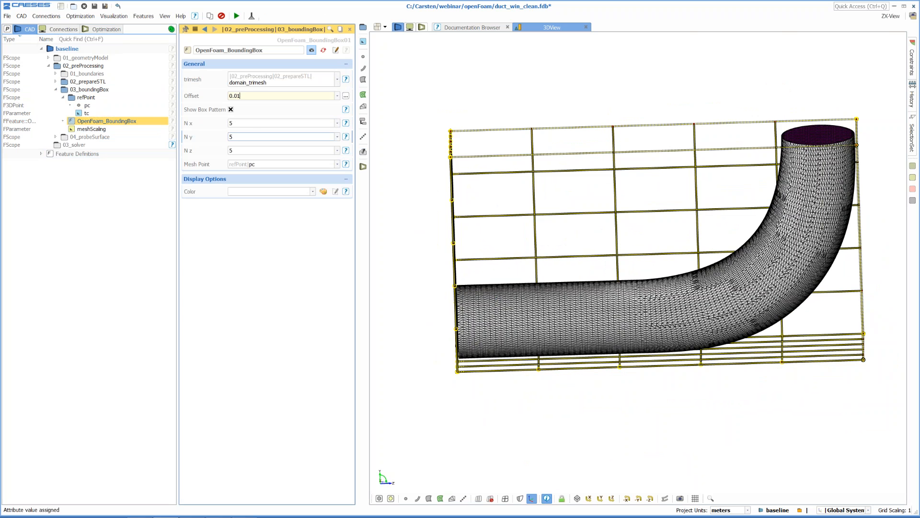
Step: Set the bounding box divisions to 6 for N y and 12 for N z, and inspect the resulting grid
left_click(250, 123)
left_click(242, 137)
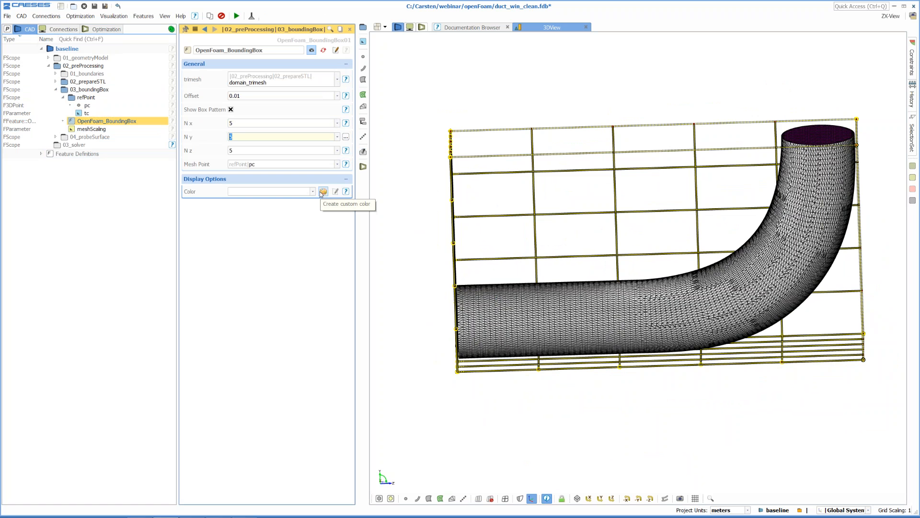
type("6")
key("Return")
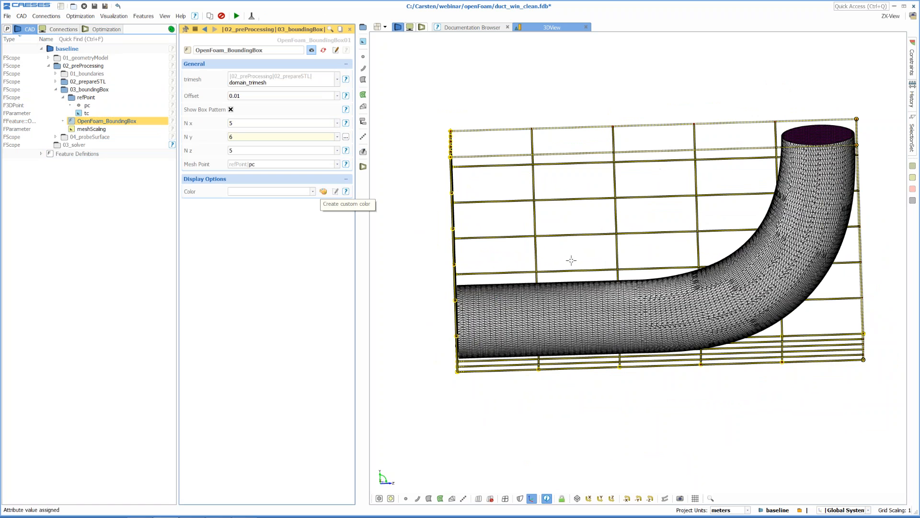
left_click_drag(582, 292, 629, 318)
left_click(265, 151)
type("12")
key("Return")
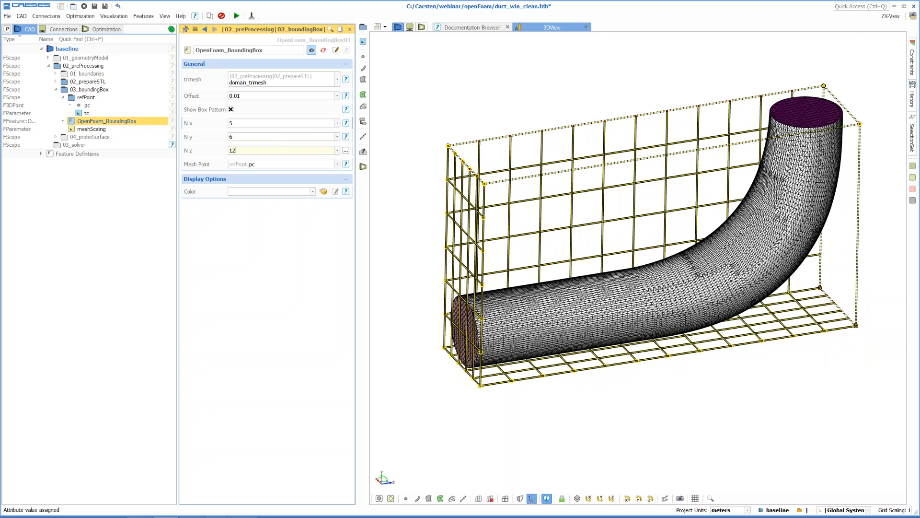
left_click_drag(540, 230, 560, 286)
middle_click_drag(560, 286, 575, 297)
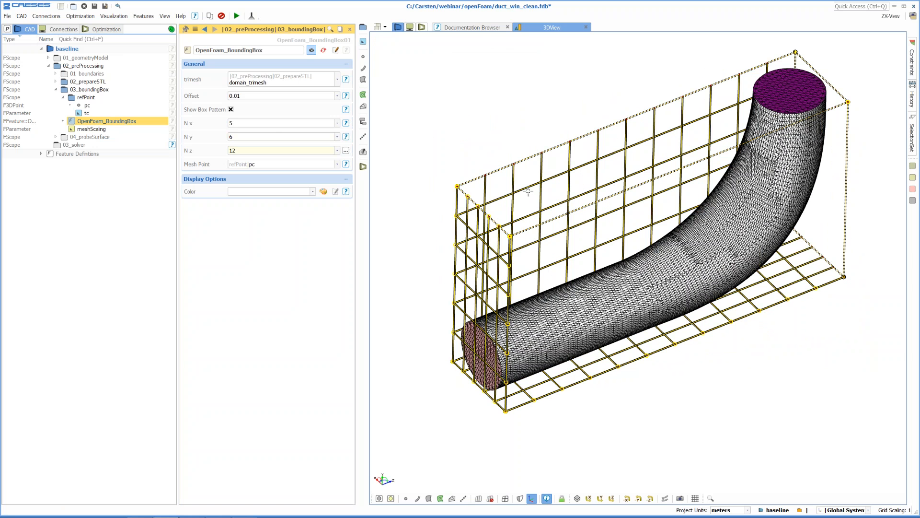
Step: Link the bounding box divisions to meshScaling: N x as 5*meshScaling, N y as 6*meshScaling and N z as 12*meshScaling
left_click(268, 123)
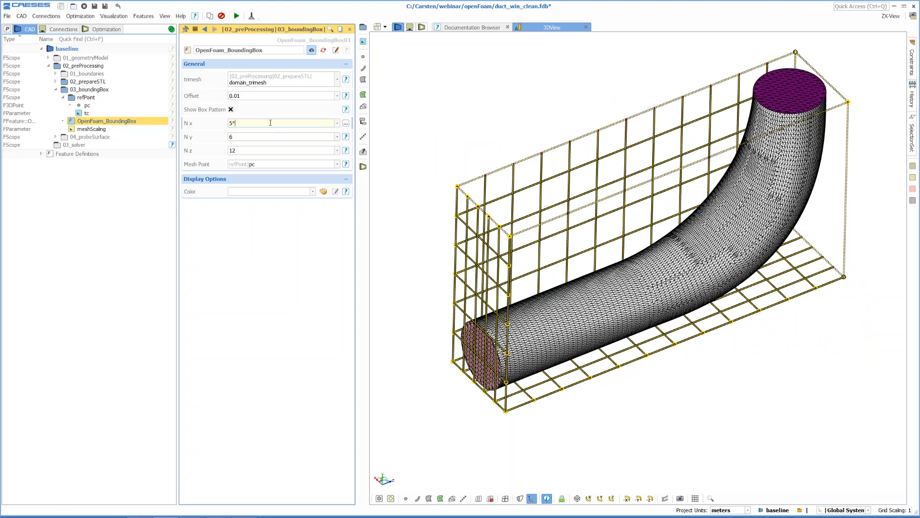
middle_click(104, 131)
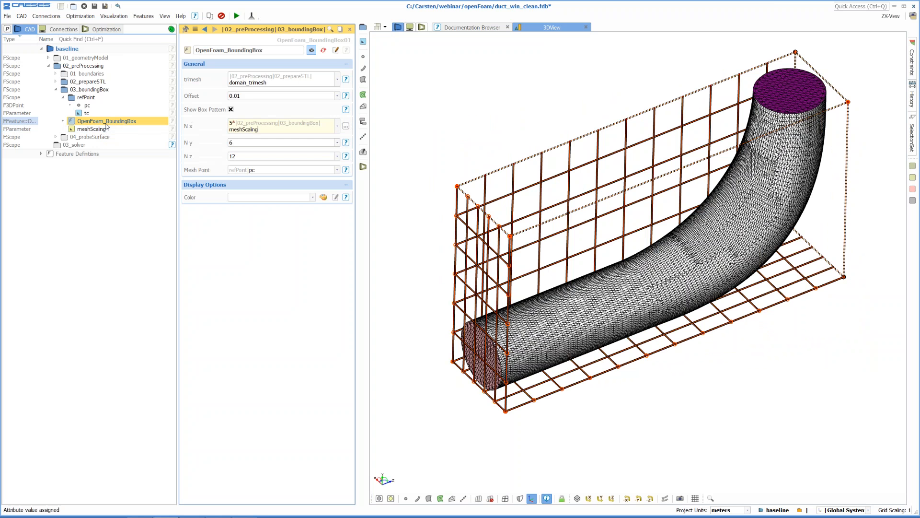
left_click(248, 142)
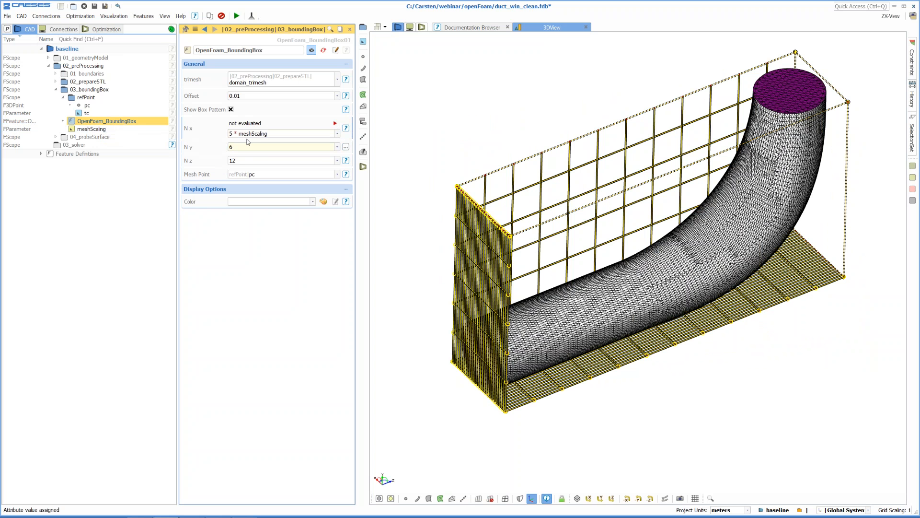
type("*")
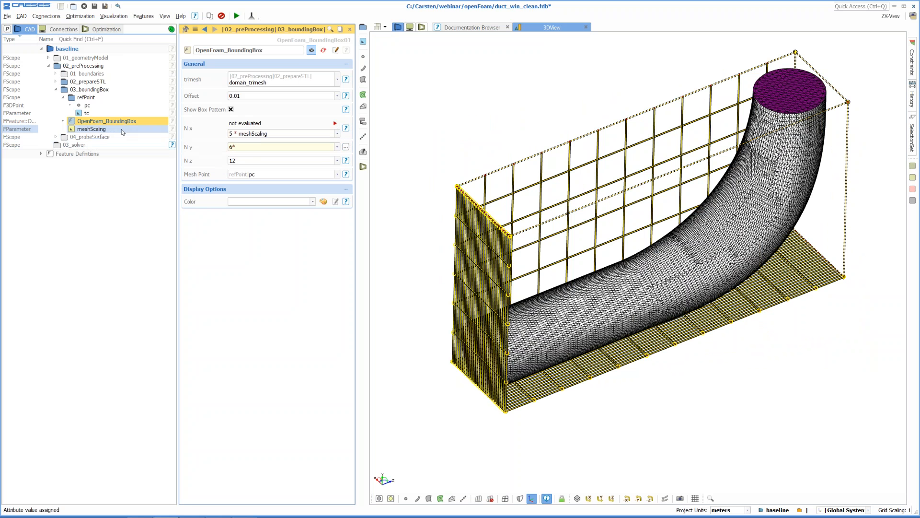
middle_click(123, 130)
key("Return")
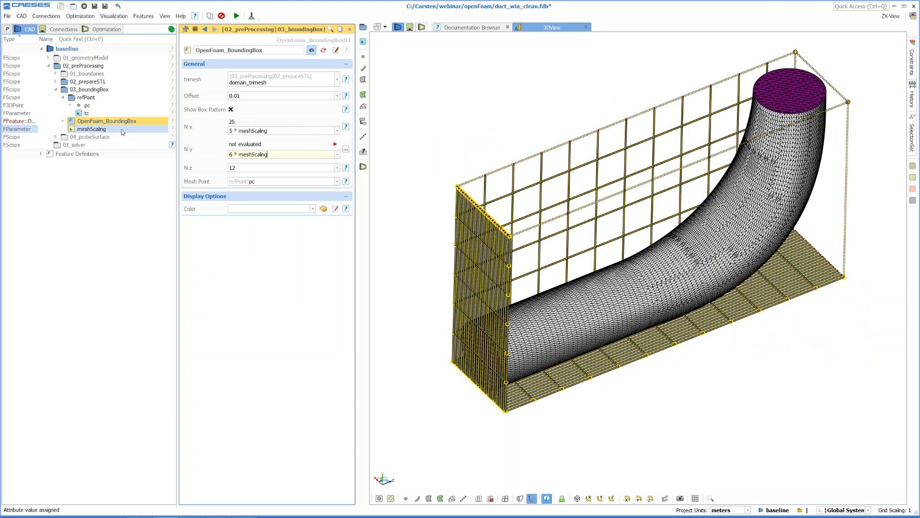
left_click(245, 168)
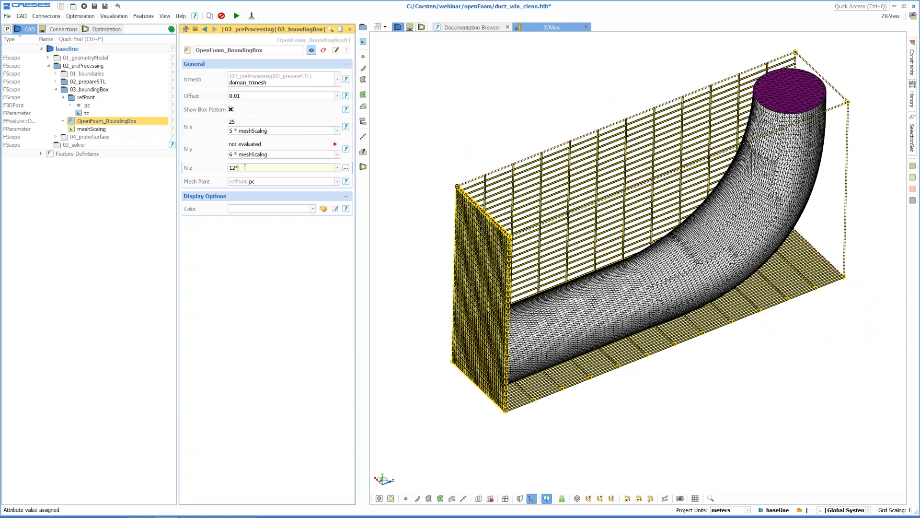
type("12*")
middle_click(126, 132)
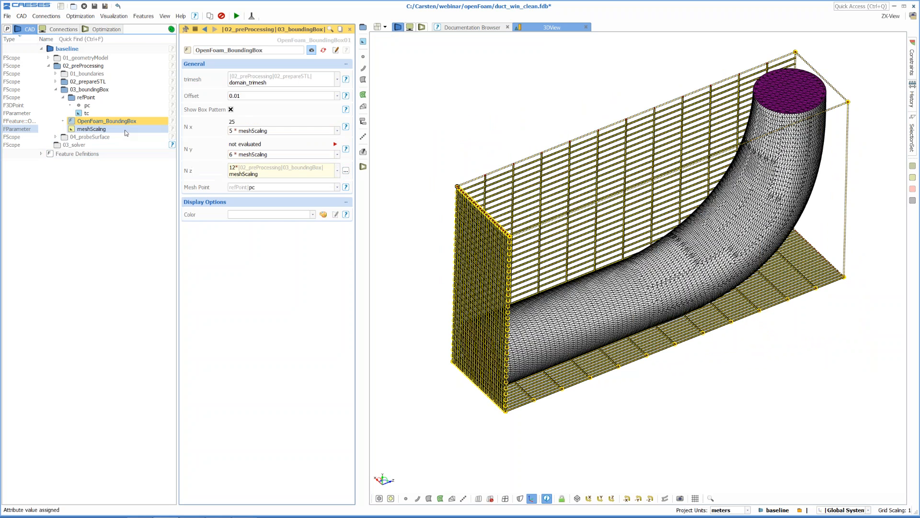
key("Return")
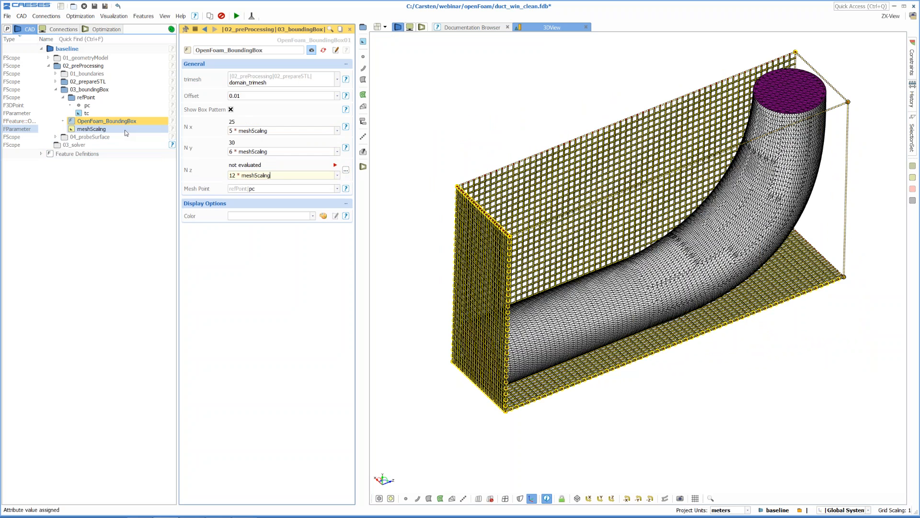
Step: Try values of 2 and 3 for the meshScaling parameter, and set it to 4
left_click(126, 133)
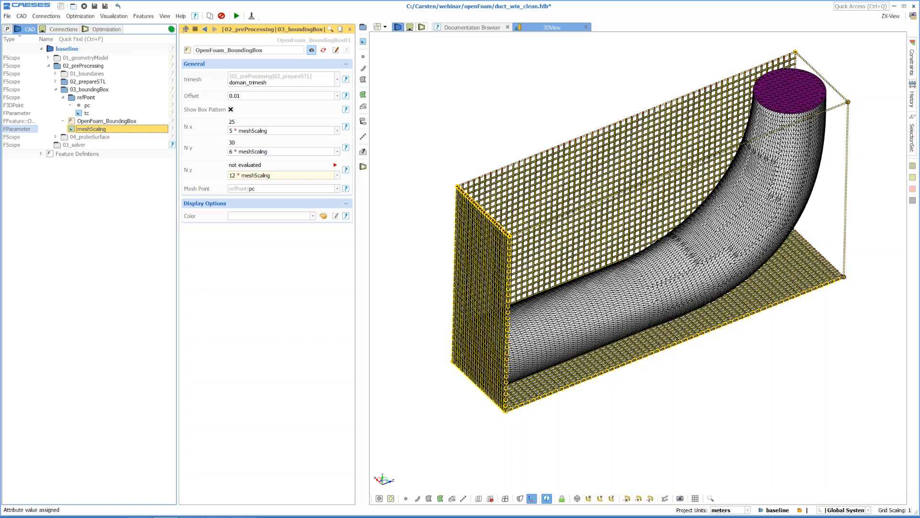
key("BackSpace")
type("2")
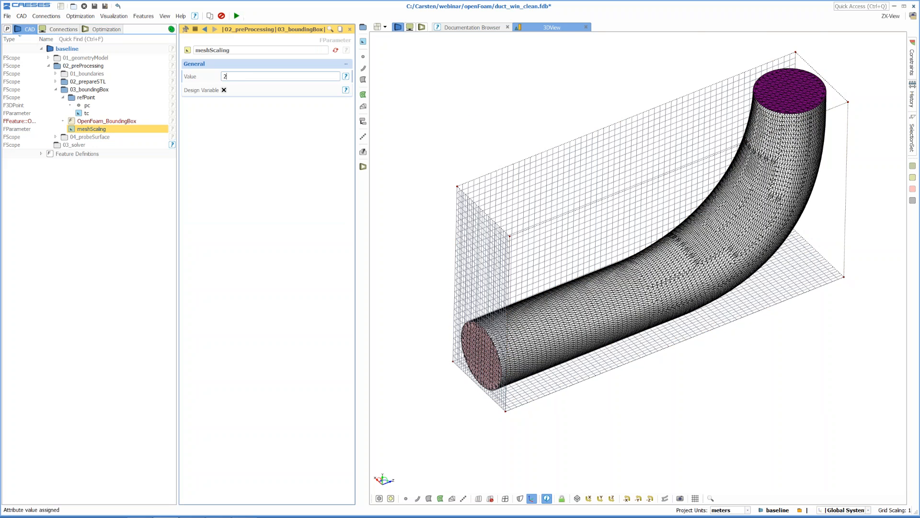
key("BackSpace")
type("3")
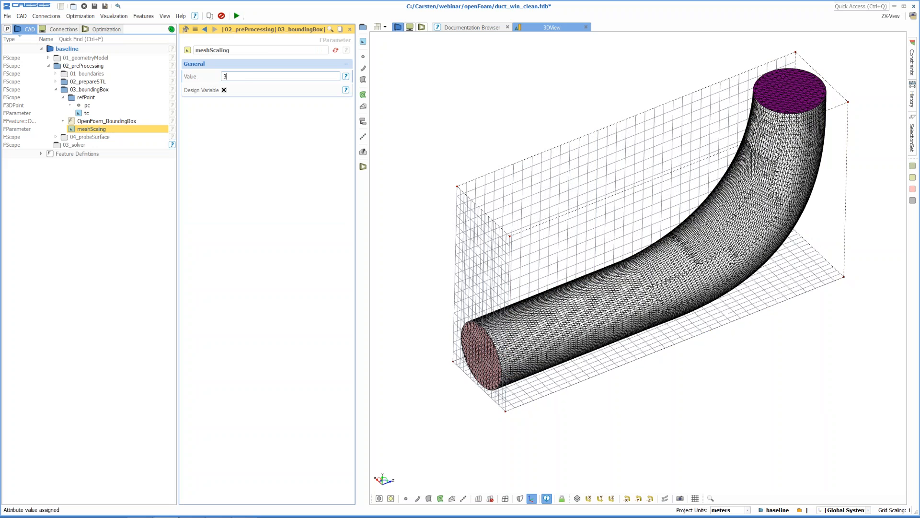
key("BackSpace")
type("4")
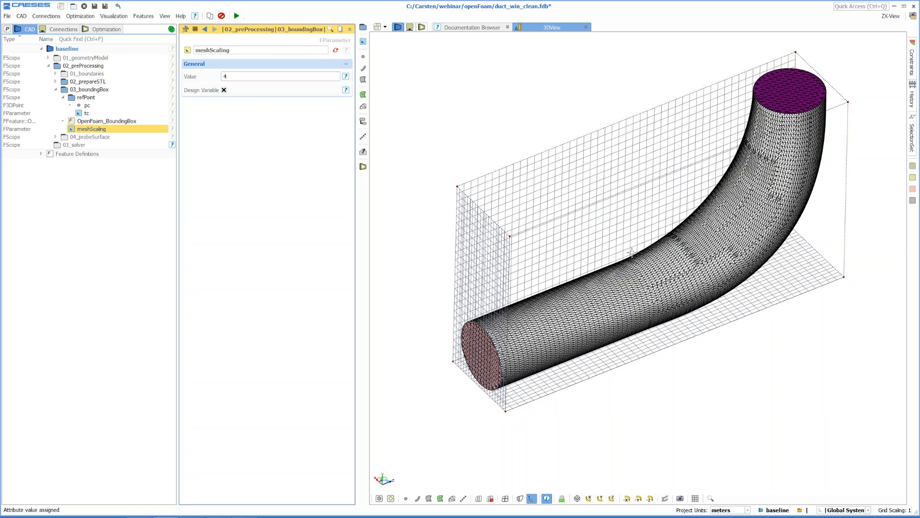
left_click_drag(640, 260, 584, 252)
Step: Examine the OpenFoamInput_blocks, OpenFoamInput_boundBox and OpenFoamInput_point strings inside OpenFoam_BoundingBox, and collapse the bounding box and refPoint entries
left_click(84, 121)
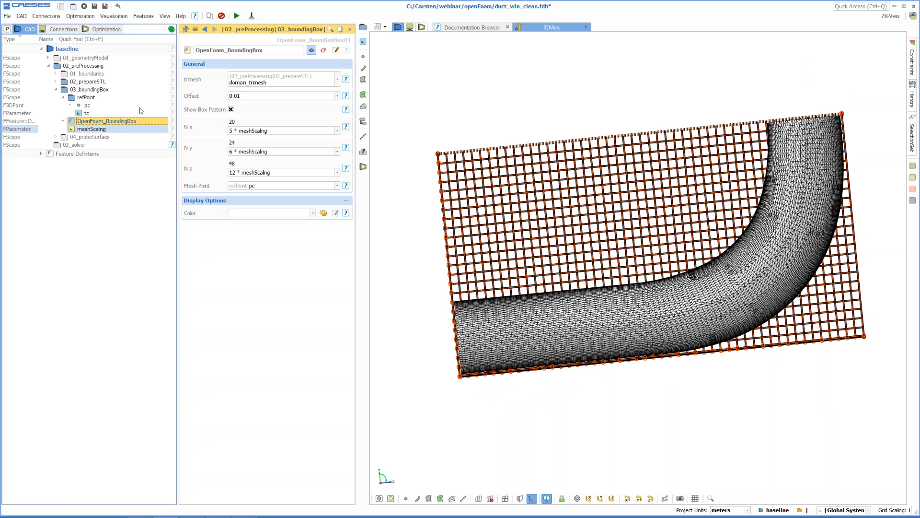
left_click(63, 122)
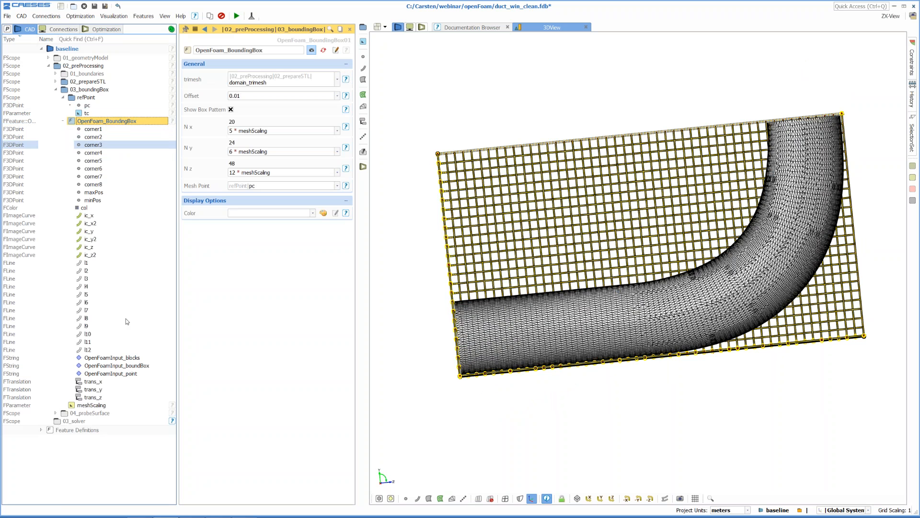
left_click(112, 358)
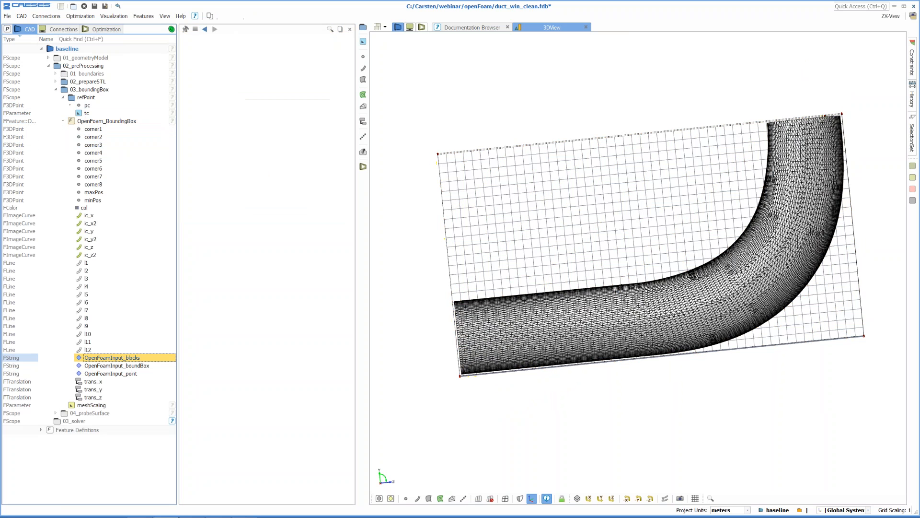
left_click(148, 366)
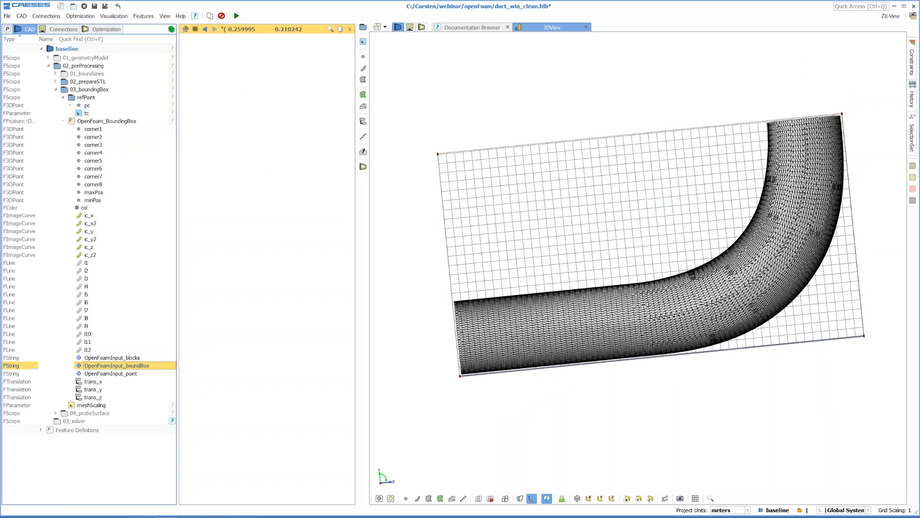
left_click(144, 358)
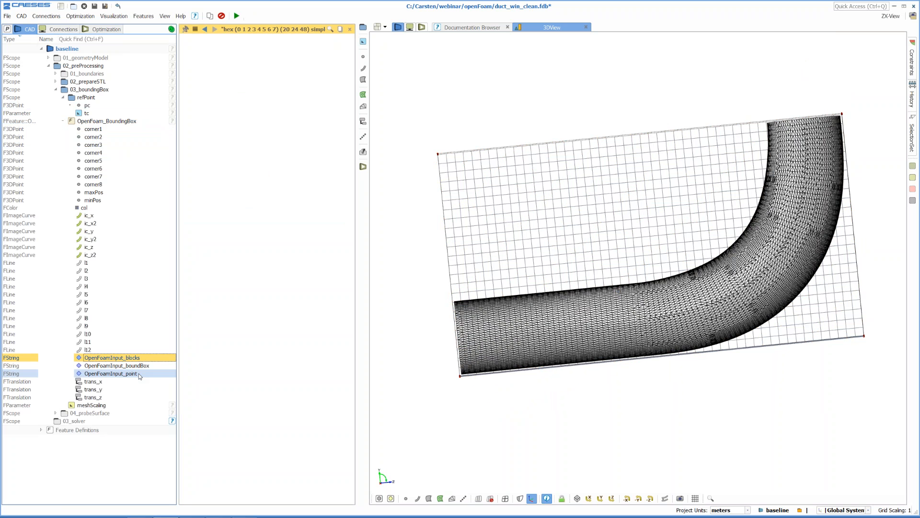
left_click(139, 374)
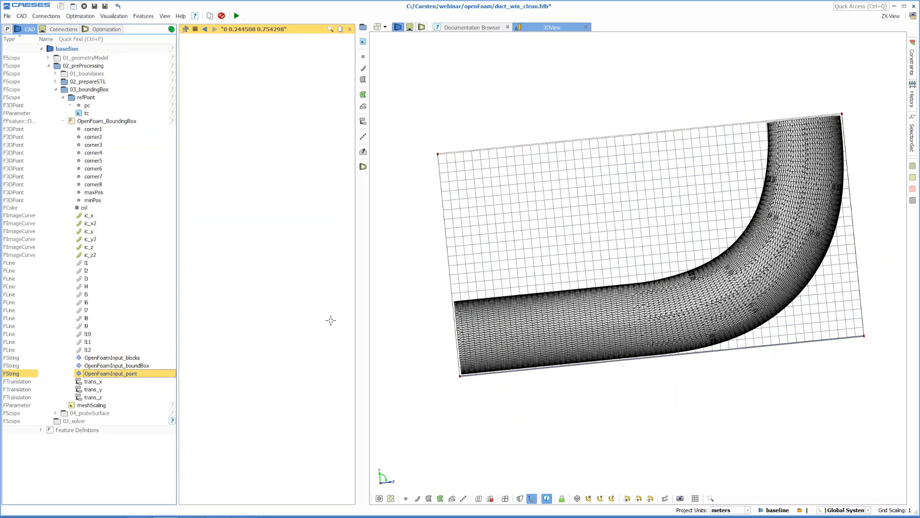
left_click_drag(331, 320, 316, 251)
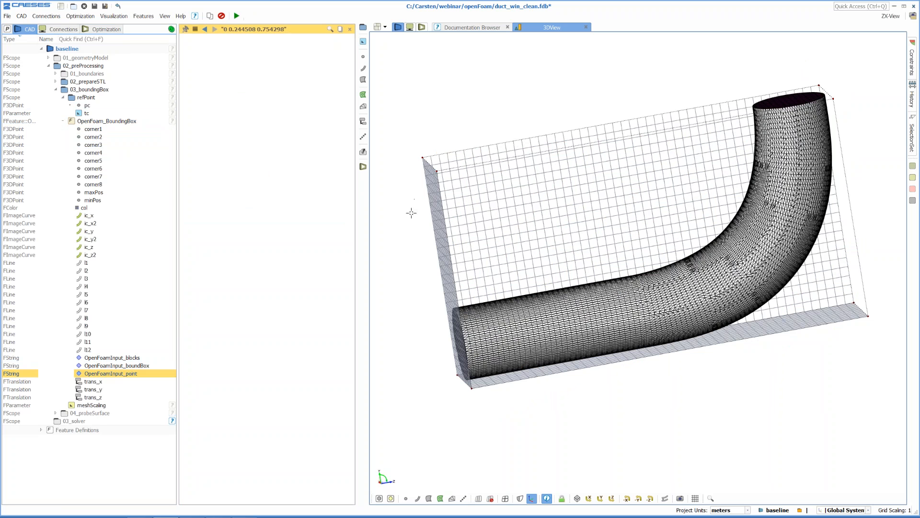
middle_click_drag(411, 213, 411, 215)
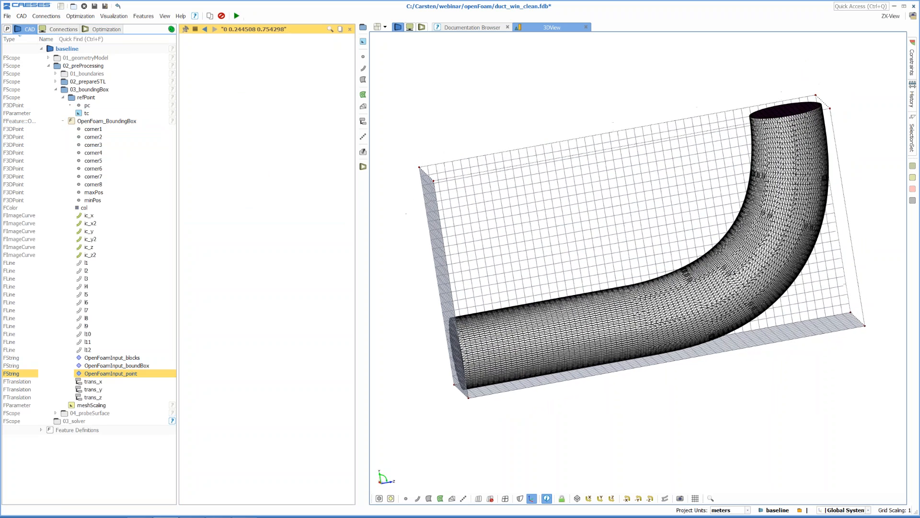
left_click(63, 121)
left_click(62, 97)
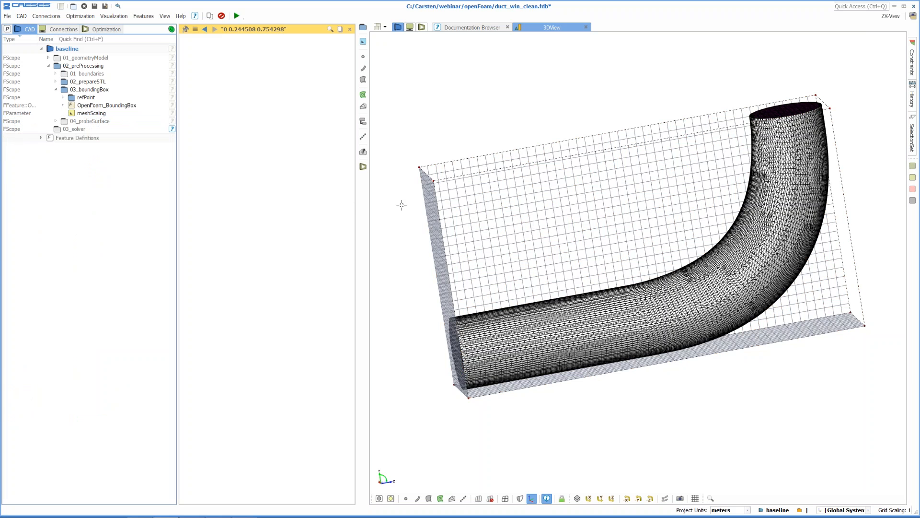
mouse_move(401, 205)
middle_mouse_down()
mouse_move(418, 217)
mouse_move(419, 206)
middle_mouse_up()
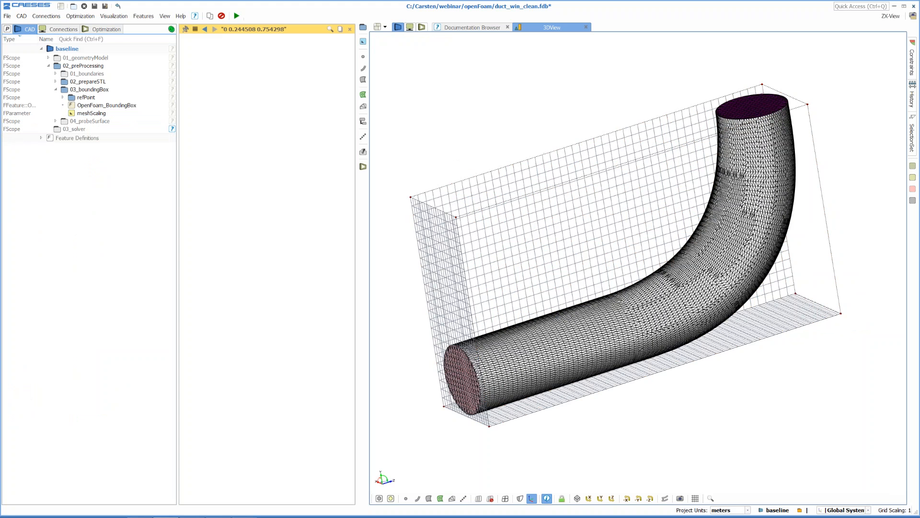
middle_click_drag(395, 138, 417, 138)
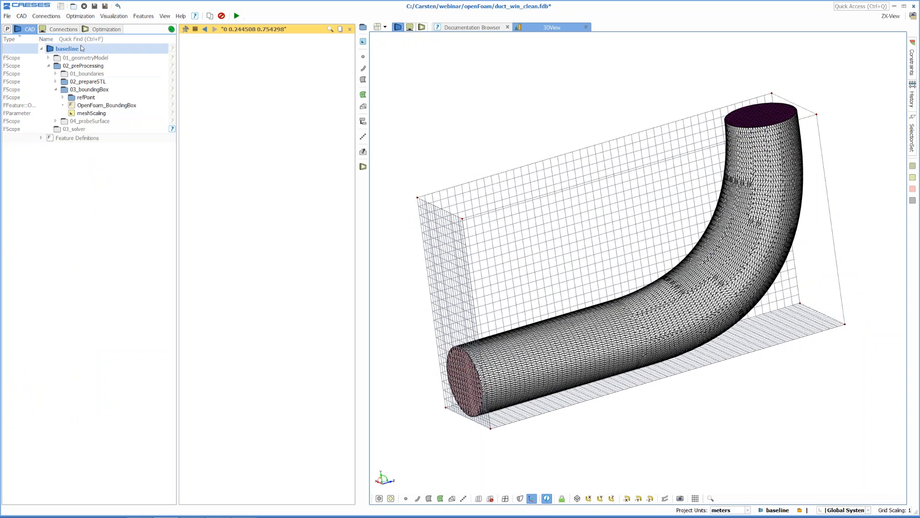
Step: Create a new Software Connector and add domain_trimesh from 02_prepareSTL as its input geometry
left_click(57, 17)
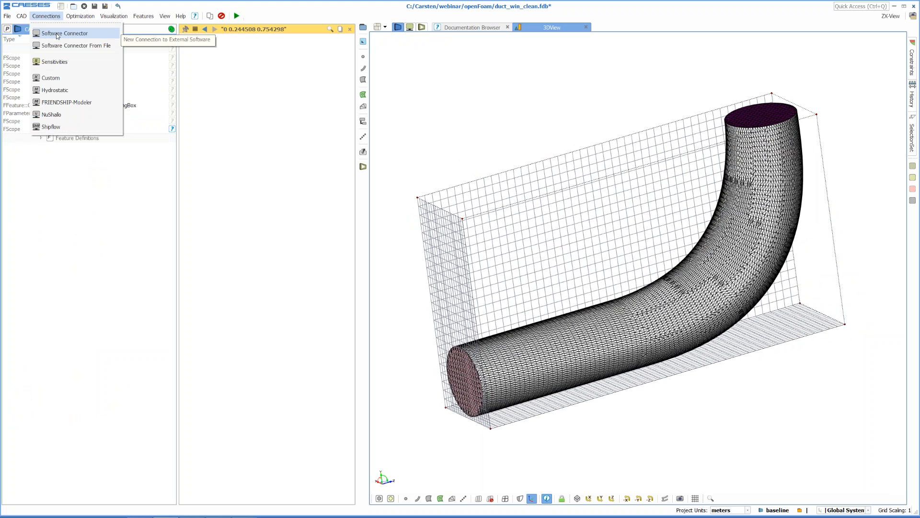
left_click(57, 35)
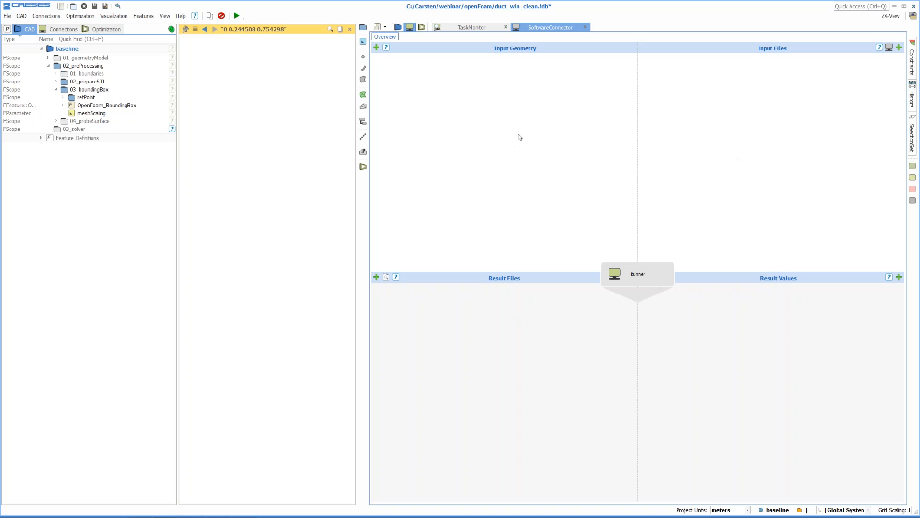
left_click(56, 81)
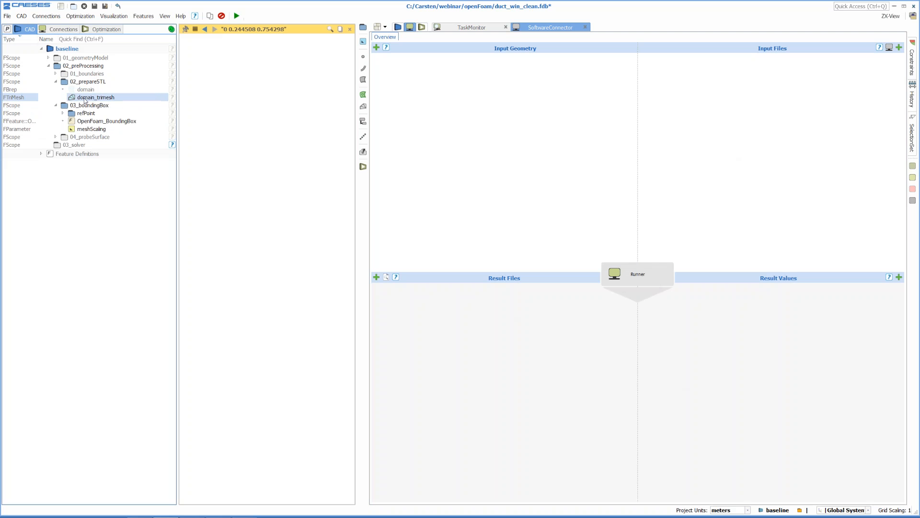
left_click_drag(84, 100, 494, 159)
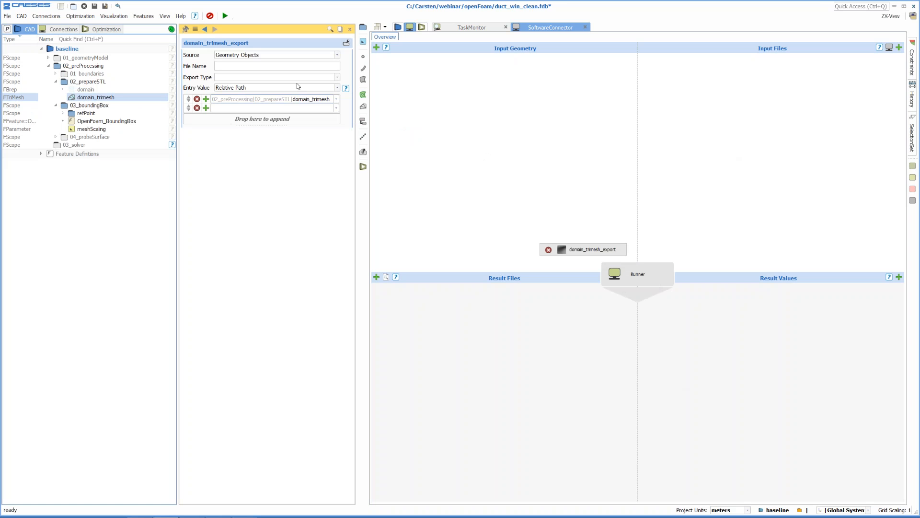
Step: Set the geometry export's file name to constant/triSurface/sduct.stl and its export type to MultiBodySTL
left_click(277, 66)
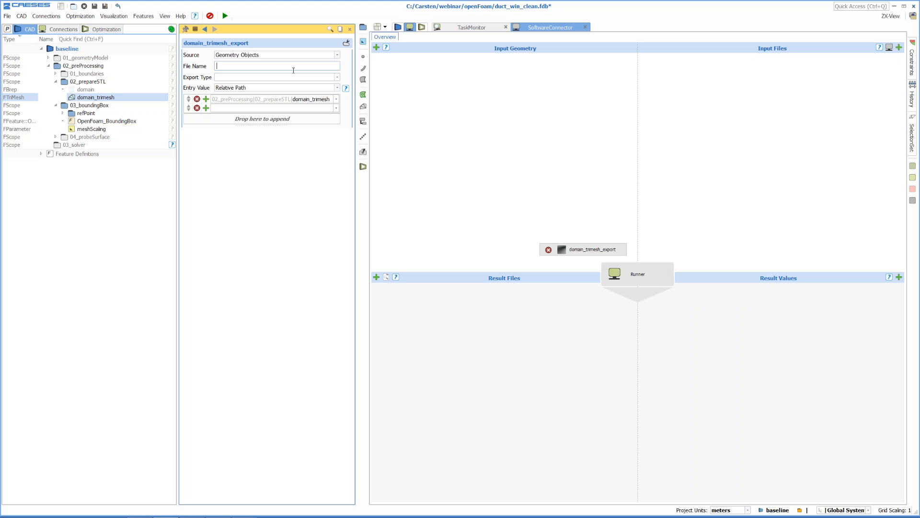
type("sduct.stl")
key("Return")
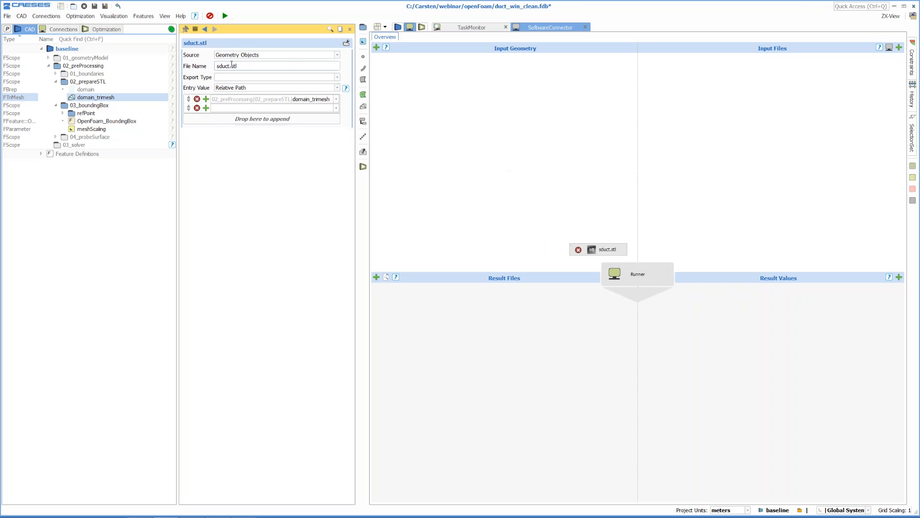
left_click(217, 66)
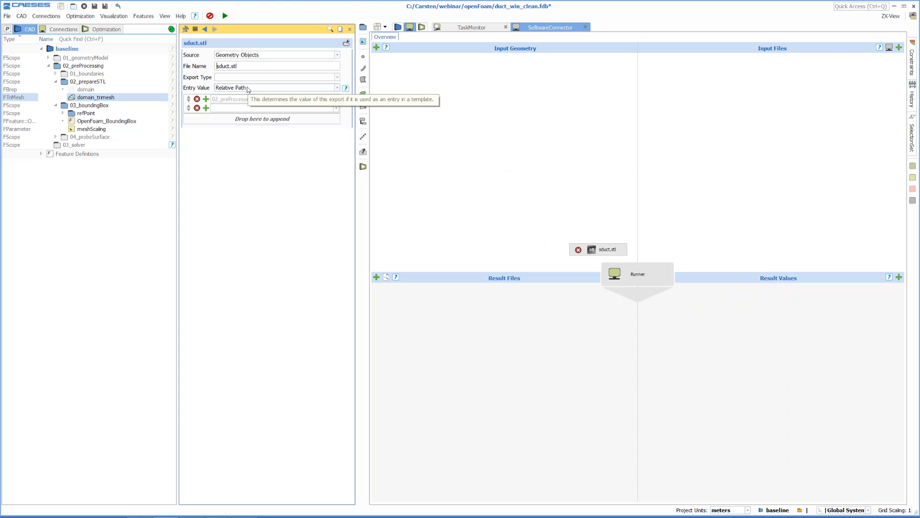
type("constant/triSurface")
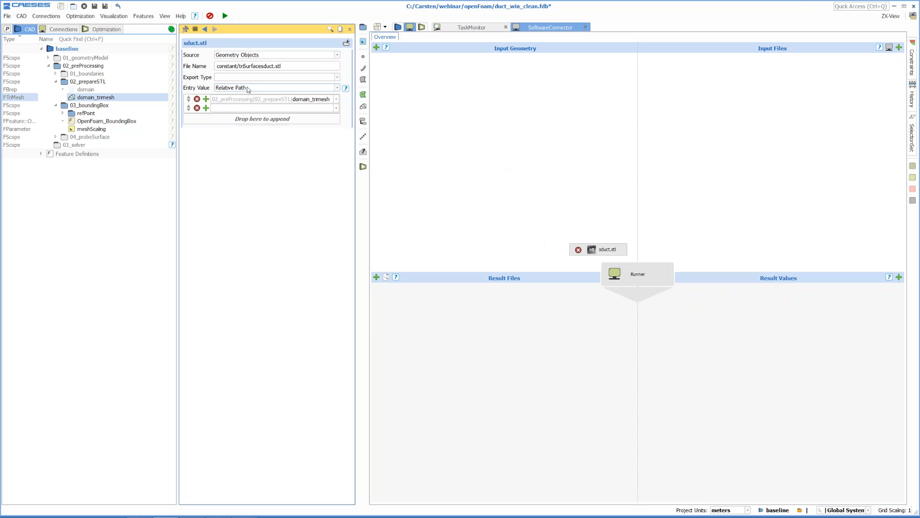
type("/")
key("Return")
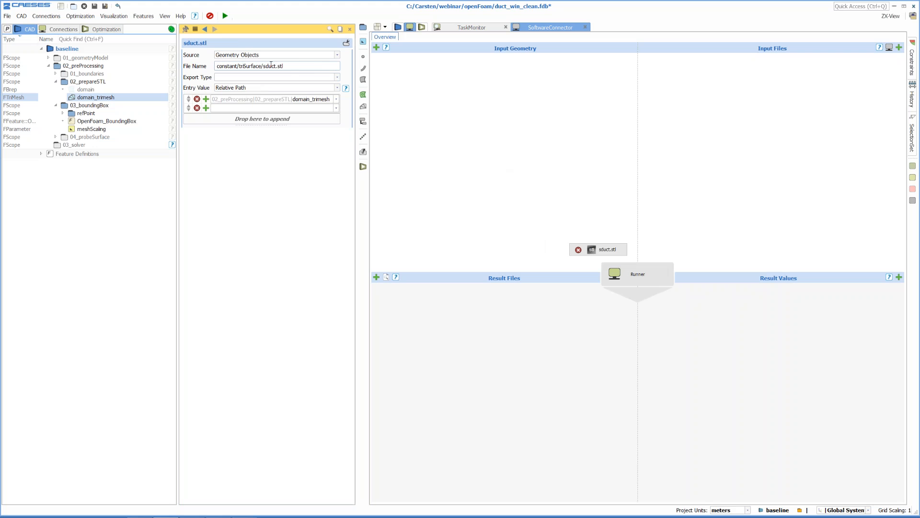
left_click(300, 80)
left_click(288, 98)
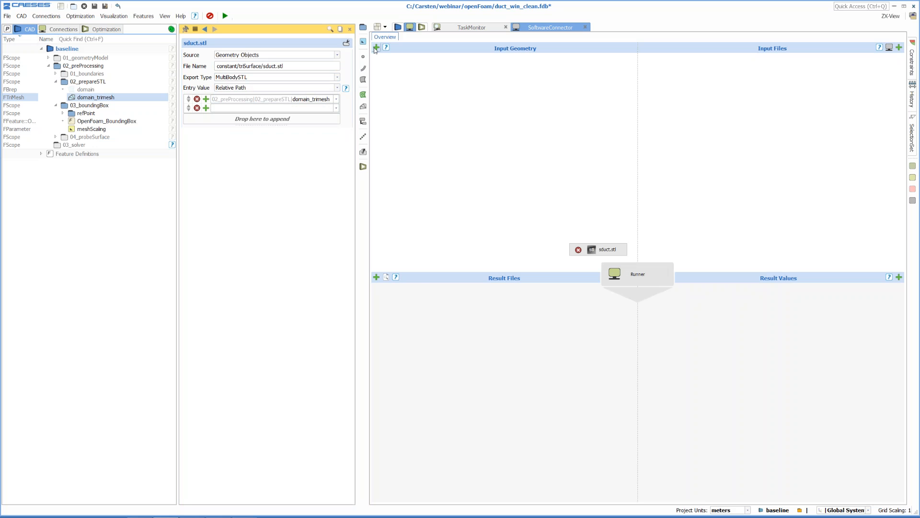
Step: View the duct mesh and bounding box in 3D, and return to the Software Connector overview
left_click(398, 27)
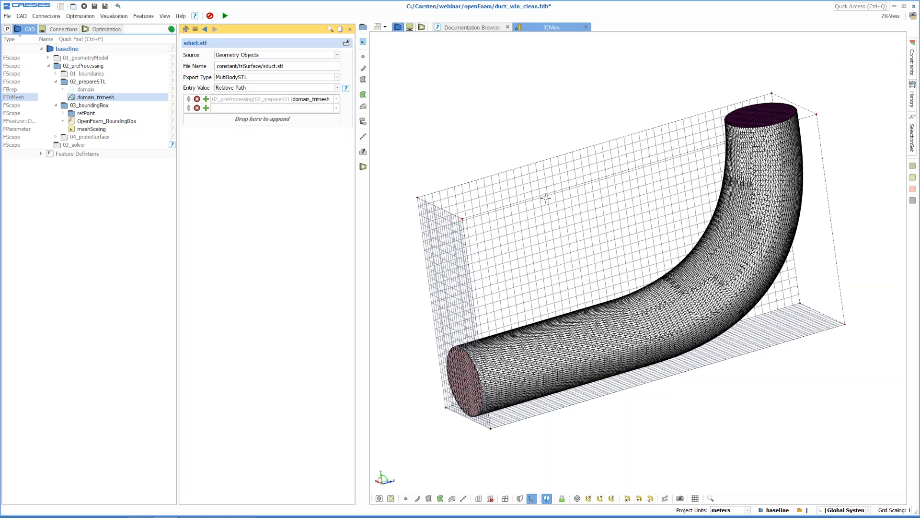
right_click_drag(545, 198, 530, 159)
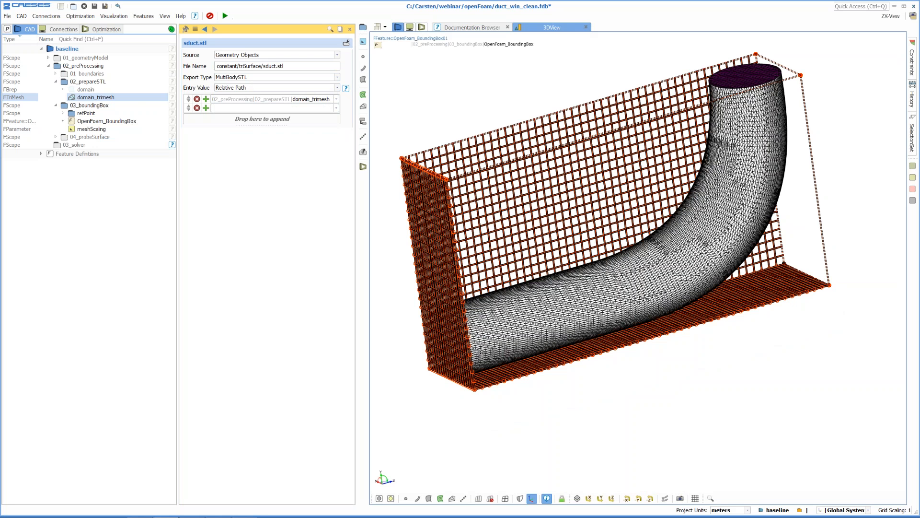
left_click_drag(482, 352, 493, 360)
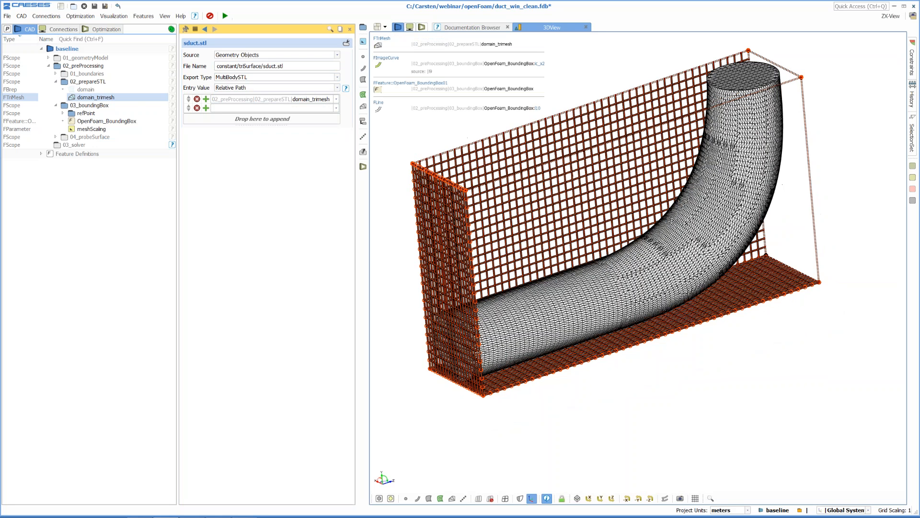
left_click(410, 27)
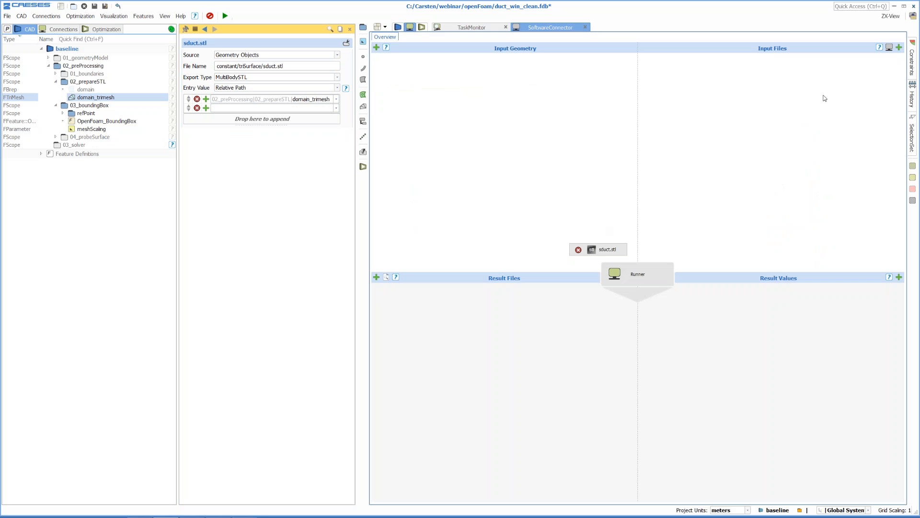
Step: Add the 0, constant and system folders and the Allrun script from win_dicts as input file templates, and open Allrun
left_click(899, 47)
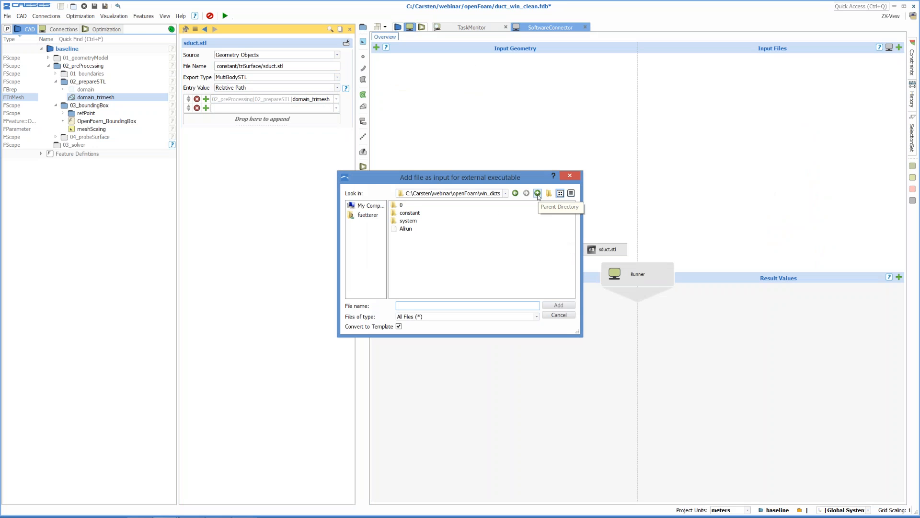
left_click(421, 206)
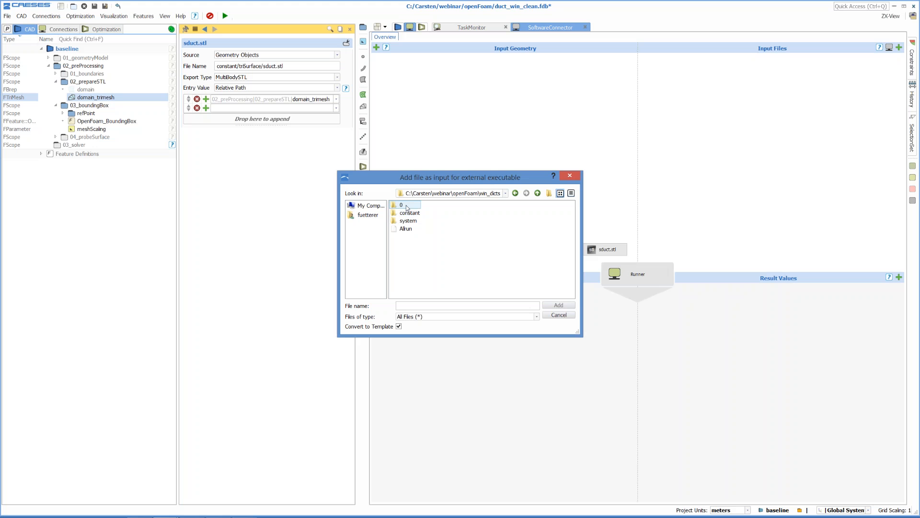
left_click(407, 206)
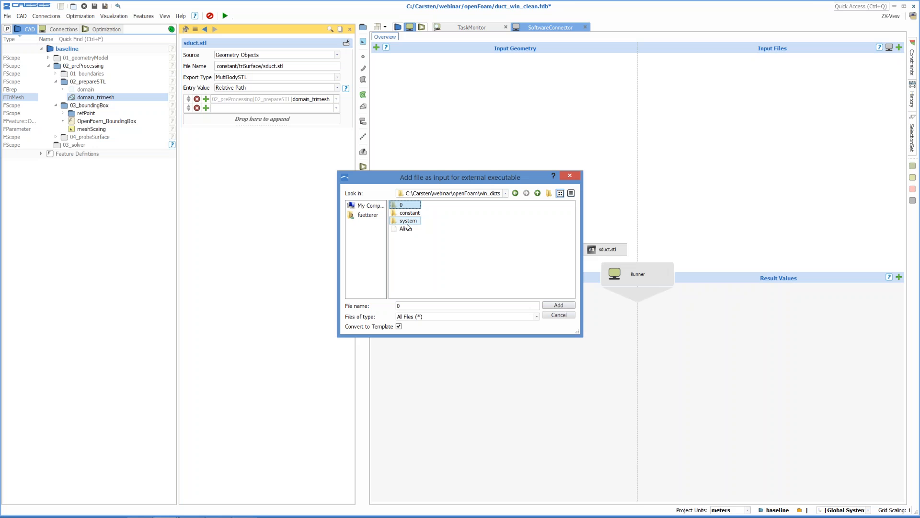
left_click(406, 229, "shift")
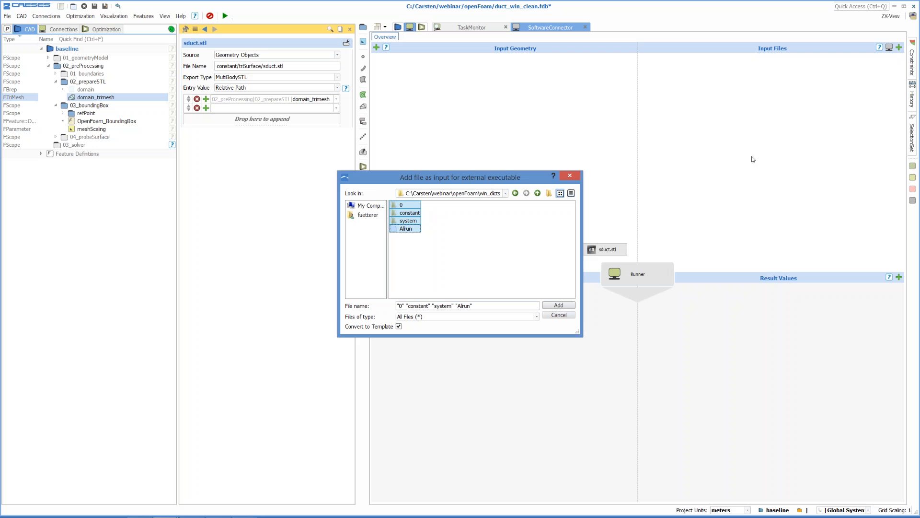
left_click(559, 305)
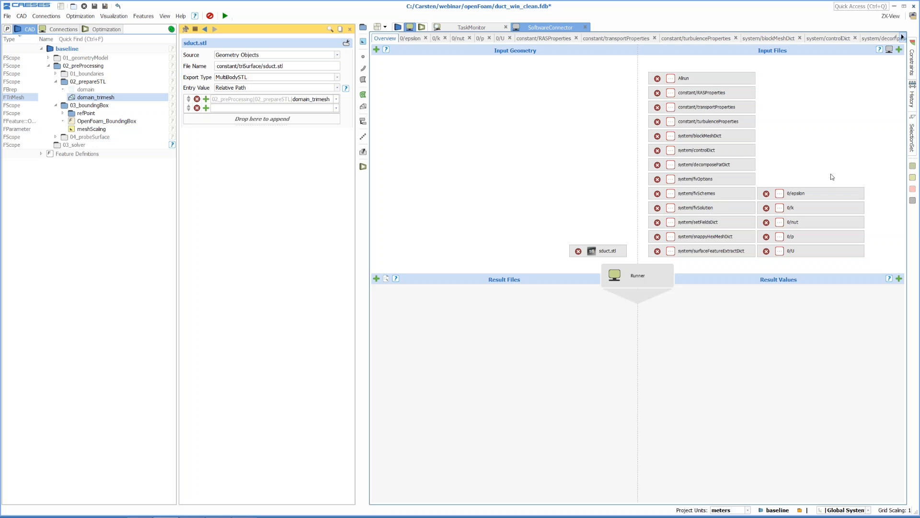
double_click(713, 79)
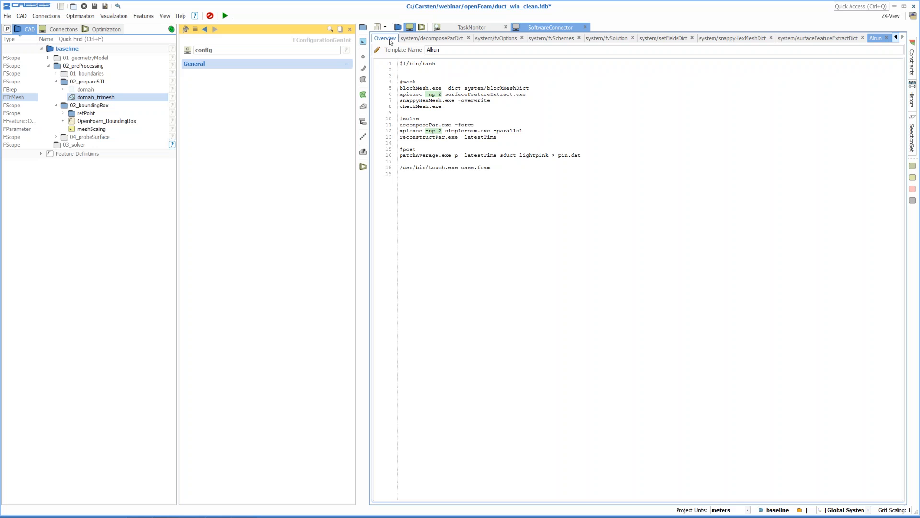
Step: Open the system/blockMeshDict template and replace the eight vertex coordinate lines with a new entry
left_click(390, 40)
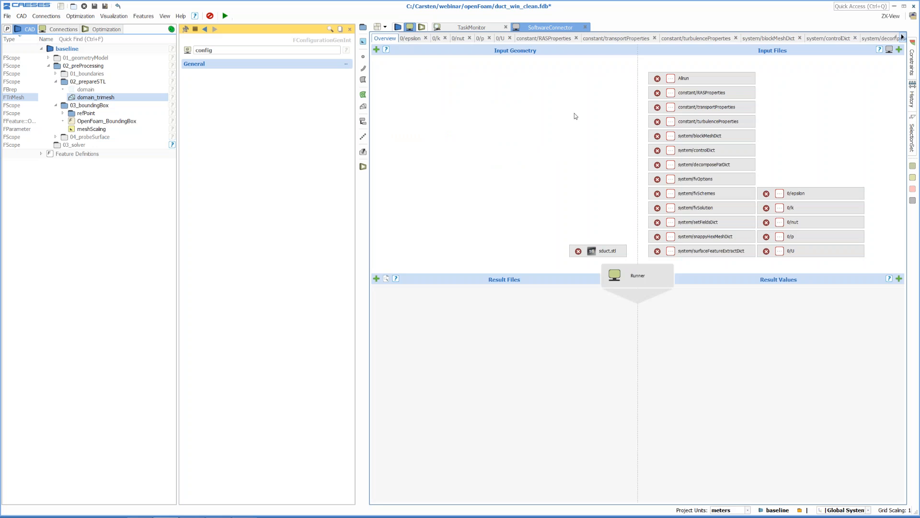
double_click(707, 139)
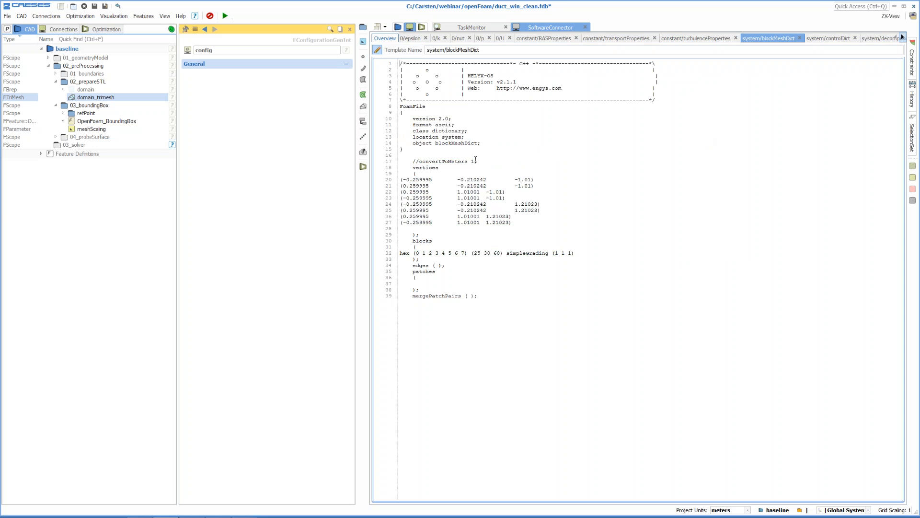
left_click(443, 204)
left_click_drag(511, 223, 401, 179)
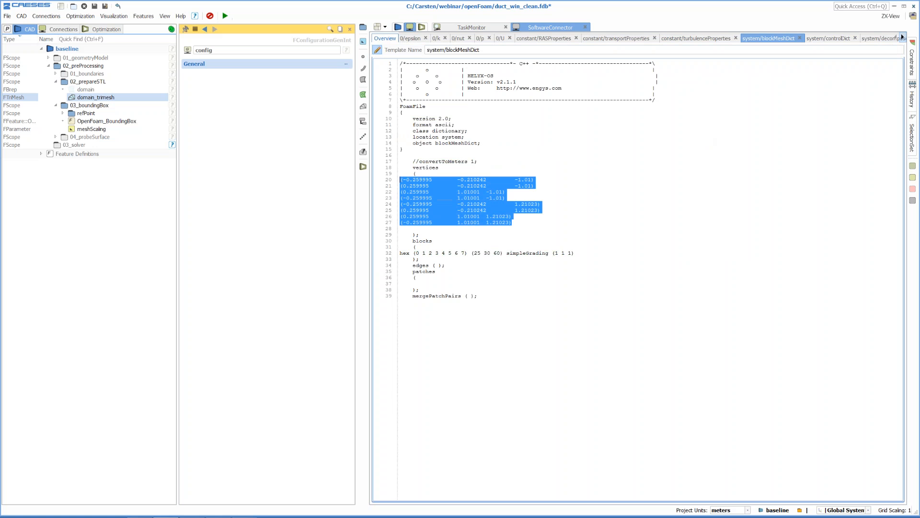
left_click(457, 204)
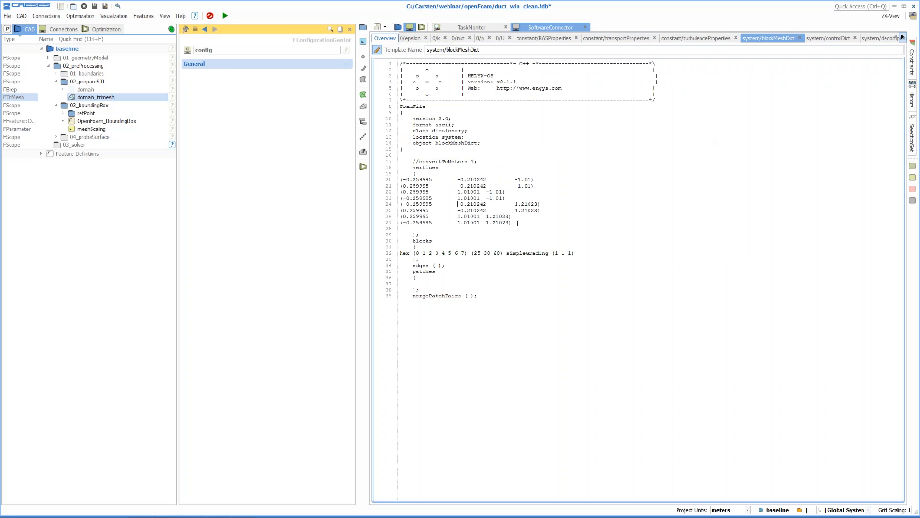
left_click_drag(518, 222, 398, 180)
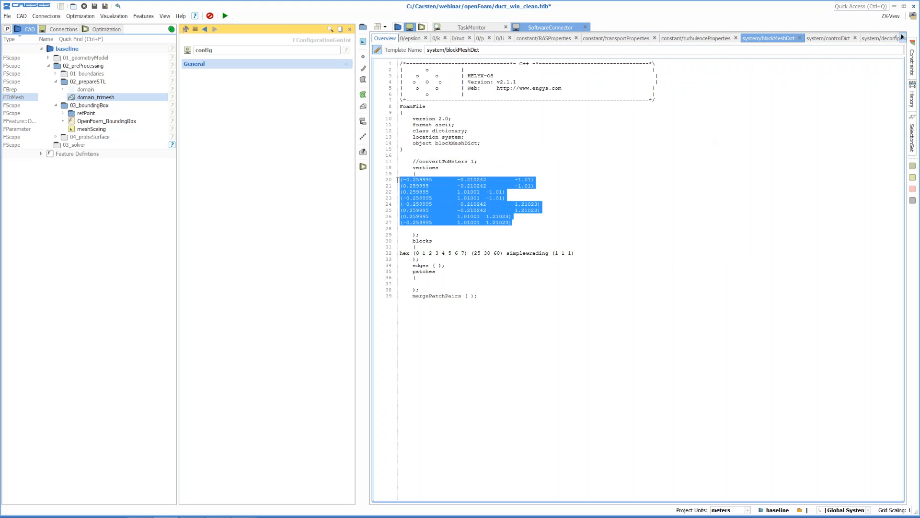
right_click(456, 209)
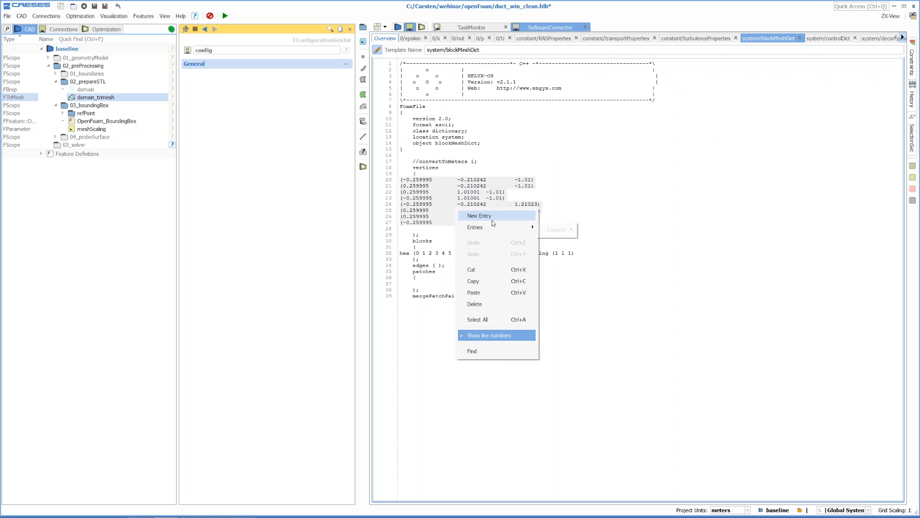
left_click(492, 216)
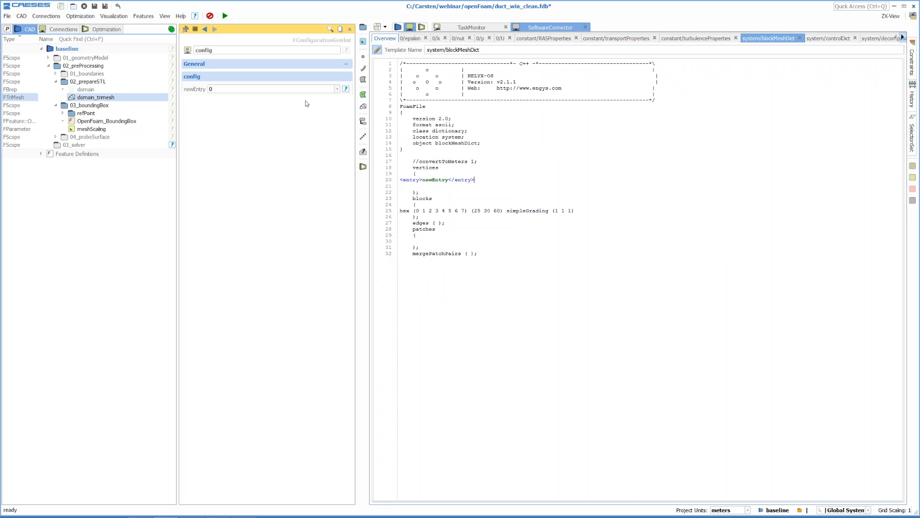
Step: Rename the new vertices entry as boundingBox and set its type to FString
left_click(199, 90)
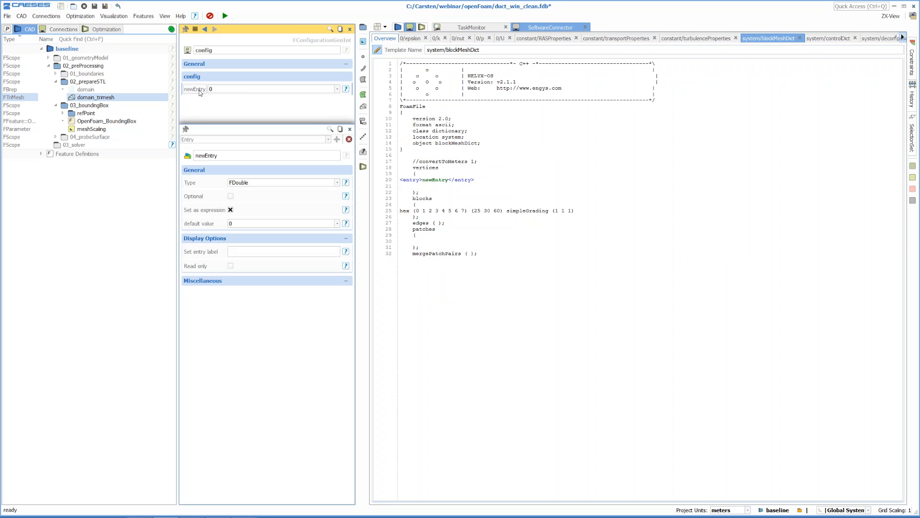
double_click(210, 154)
type("b")
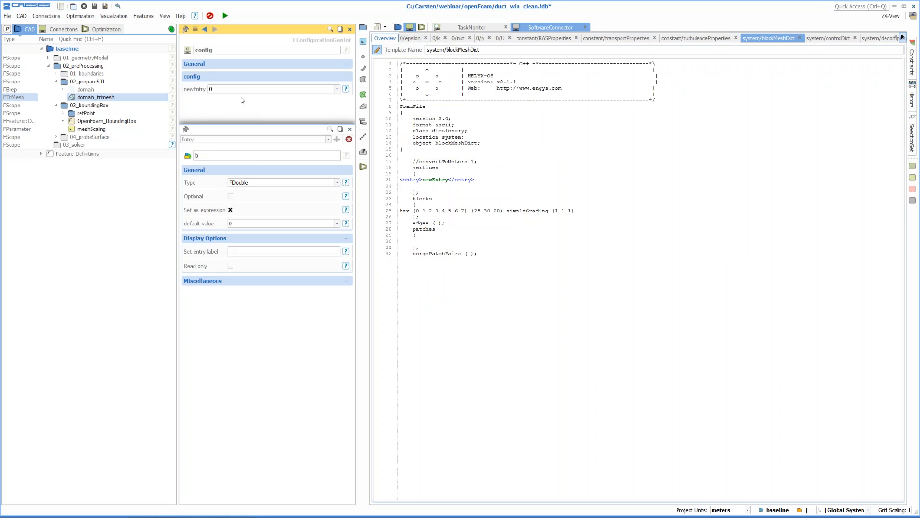
type("oundingBox")
key("Return")
left_click(249, 186)
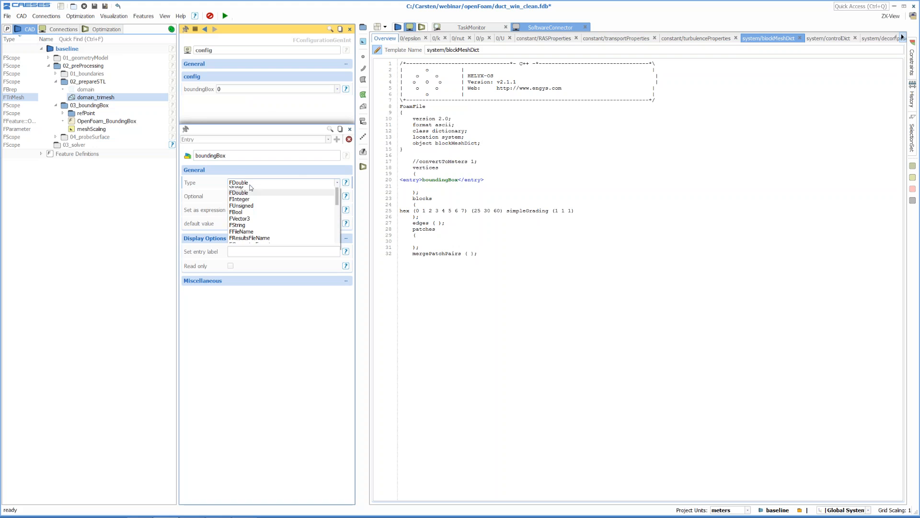
left_click(259, 229)
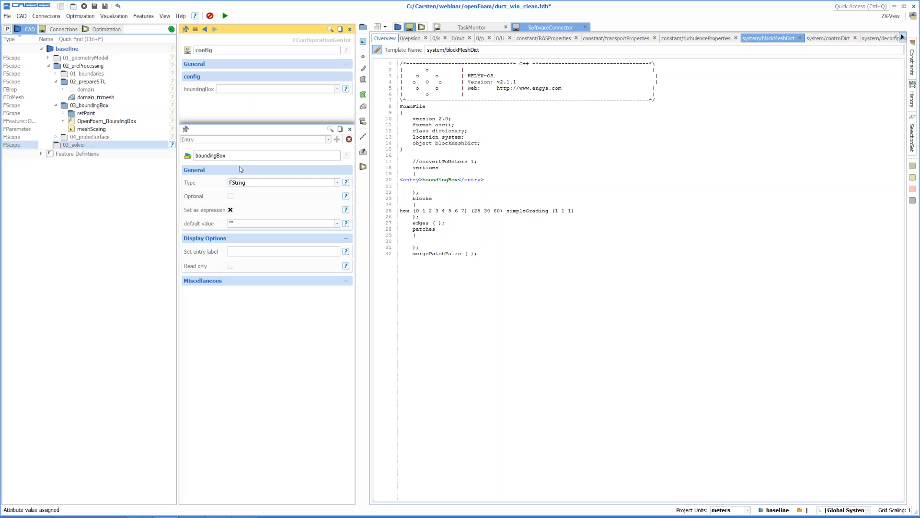
left_click(350, 129)
Step: Assign OpenFoamInput_boundBox from OpenFoam_BoundingBox to the boundingBox entry and evaluate the expression
left_click(240, 89)
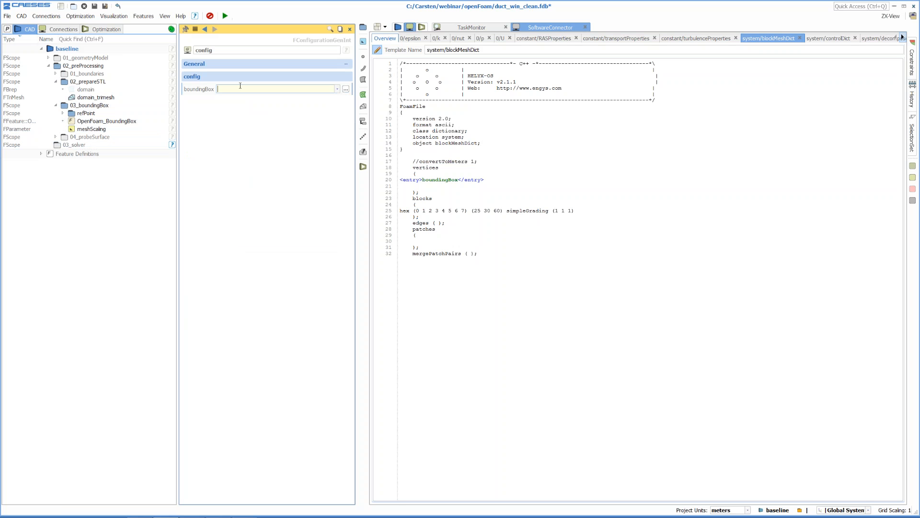
left_click(63, 121)
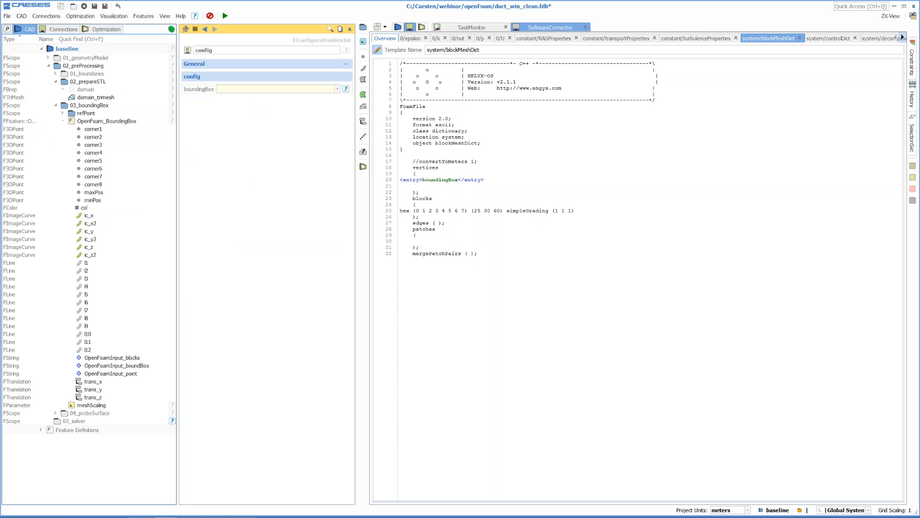
left_click(222, 88)
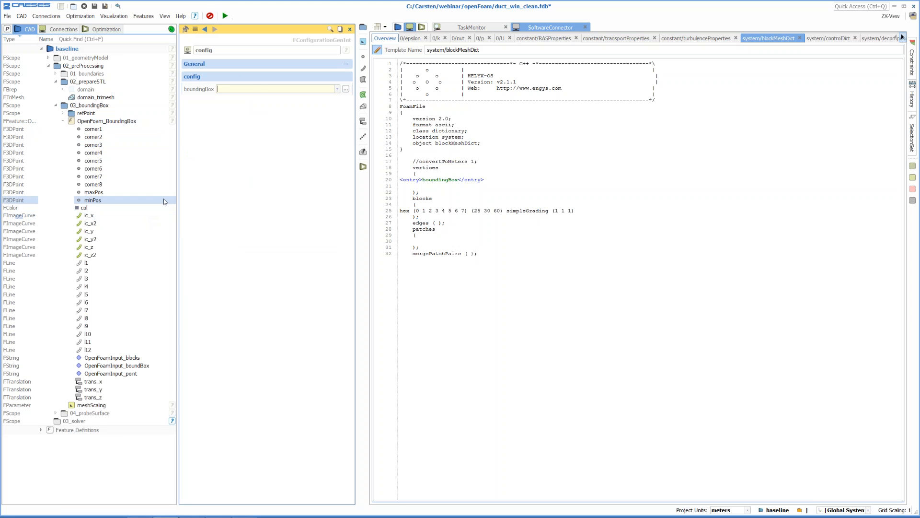
left_click(127, 366)
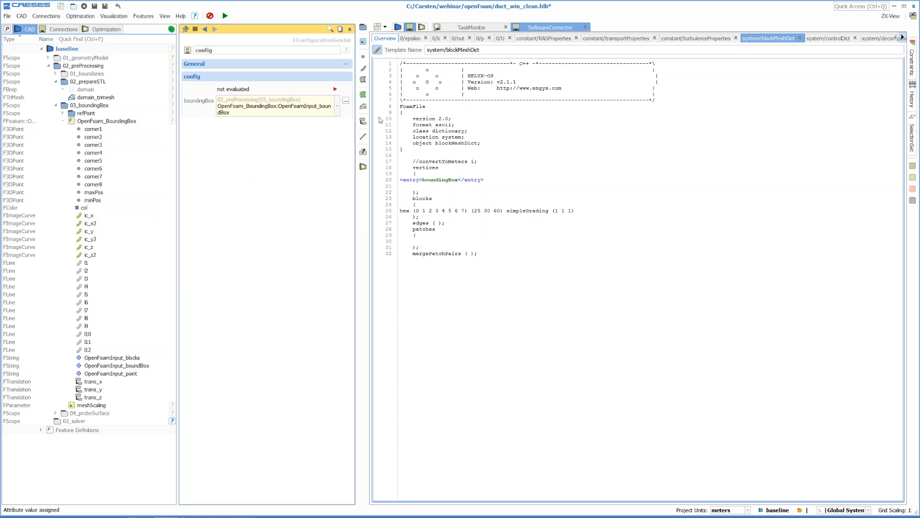
left_click(335, 88)
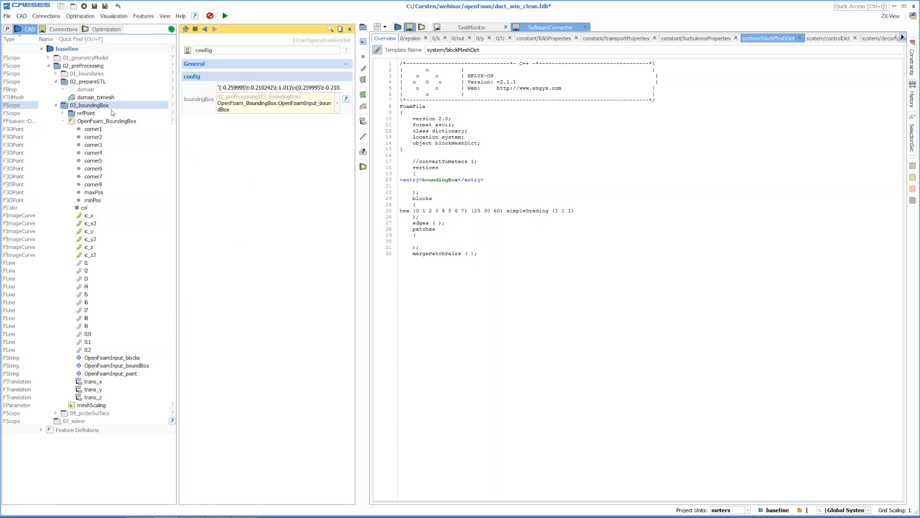
left_click(64, 122)
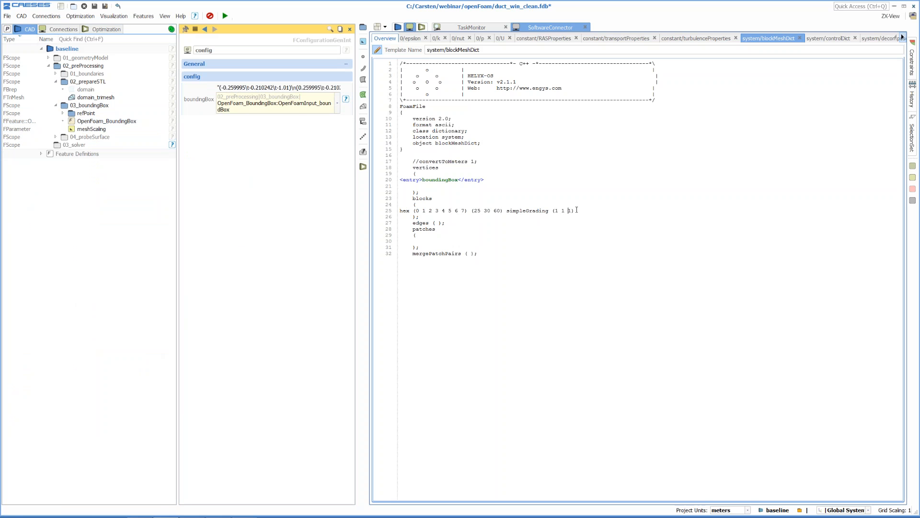
Step: Replace the hex line under blocks with a new entry named blocks of type FString
left_click_drag(574, 210, 400, 211)
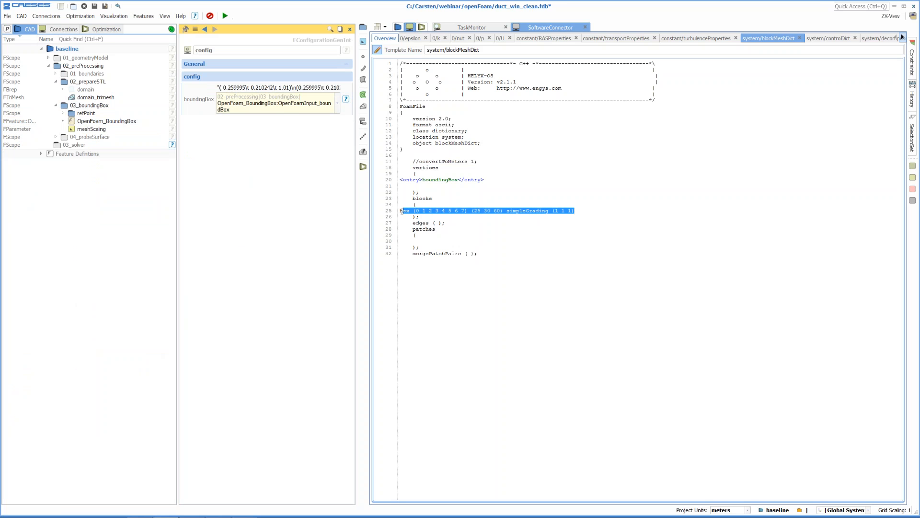
right_click(440, 212)
left_click(479, 339)
double_click(199, 111)
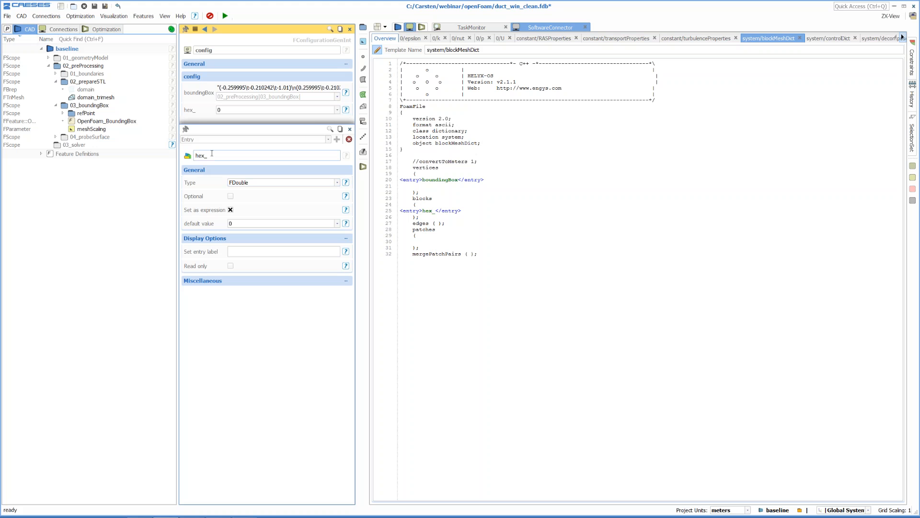
type("block")
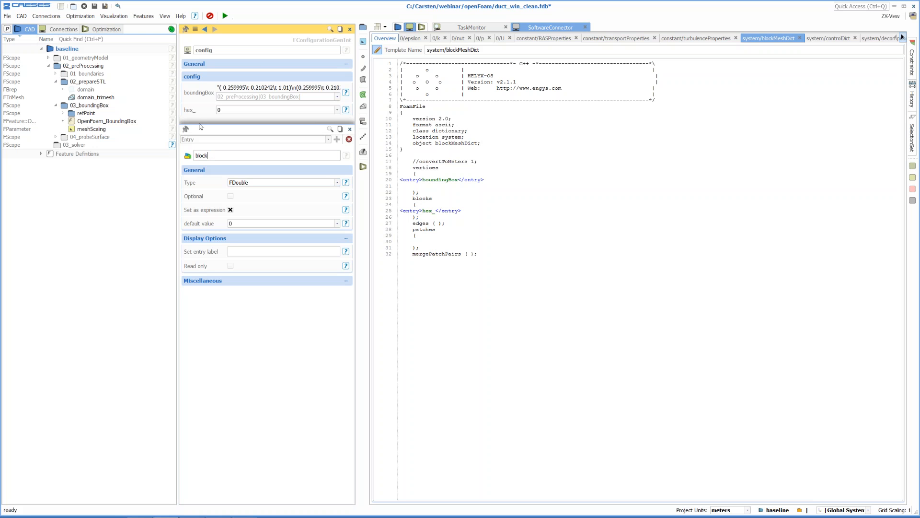
type("s")
left_click(258, 183)
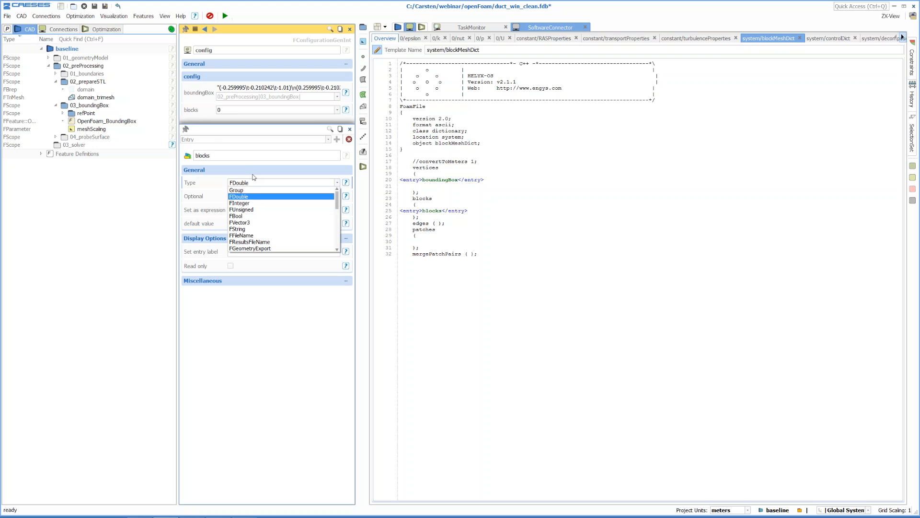
left_click(254, 229)
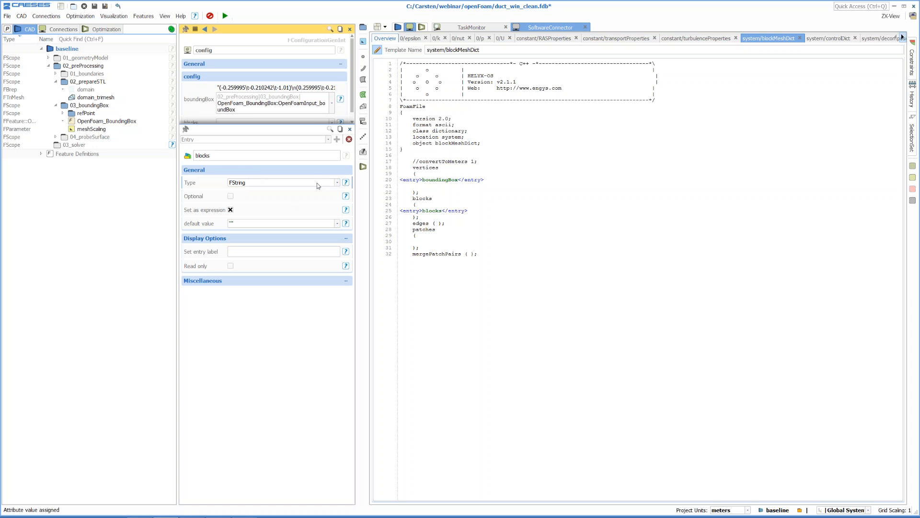
left_click(350, 129)
Step: Assign OpenFoamInput_blocks from OpenFoam_BoundingBox to the blocks entry and evaluate the expression
left_click(280, 122)
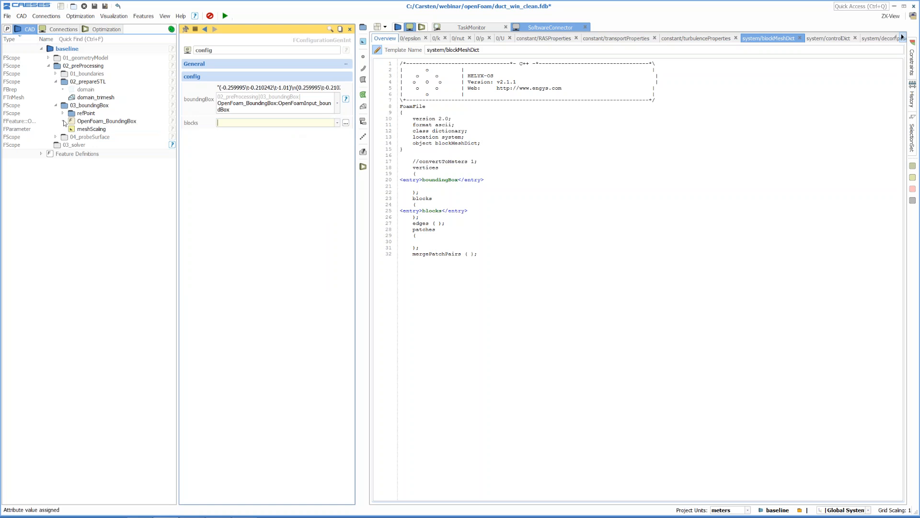
left_click(63, 121)
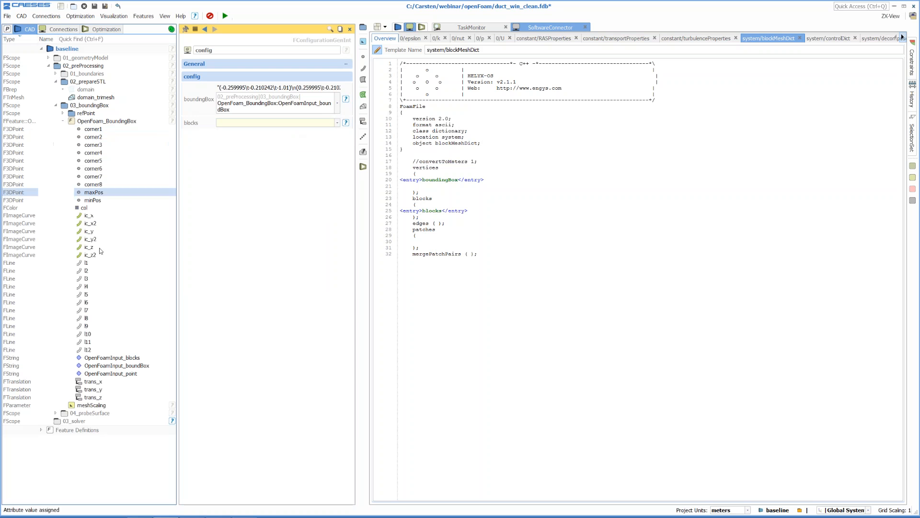
left_click(127, 358)
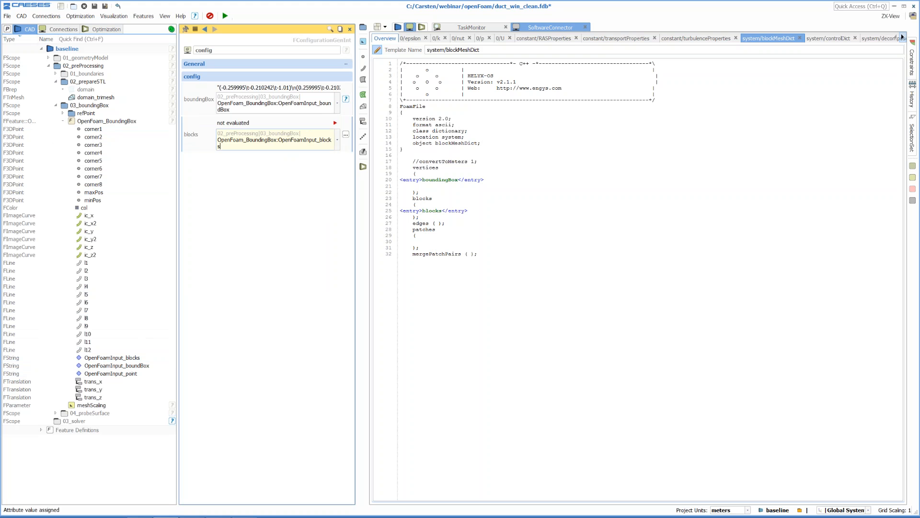
left_click(335, 124)
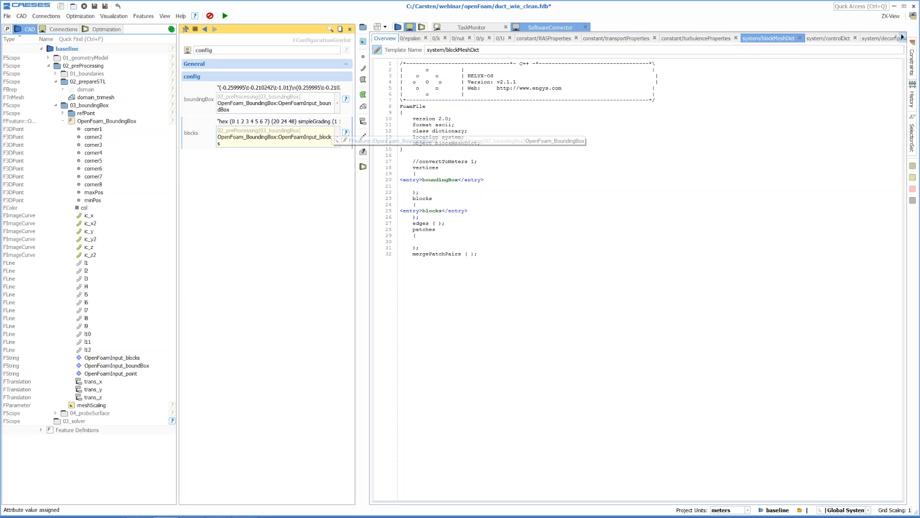
left_click(471, 264)
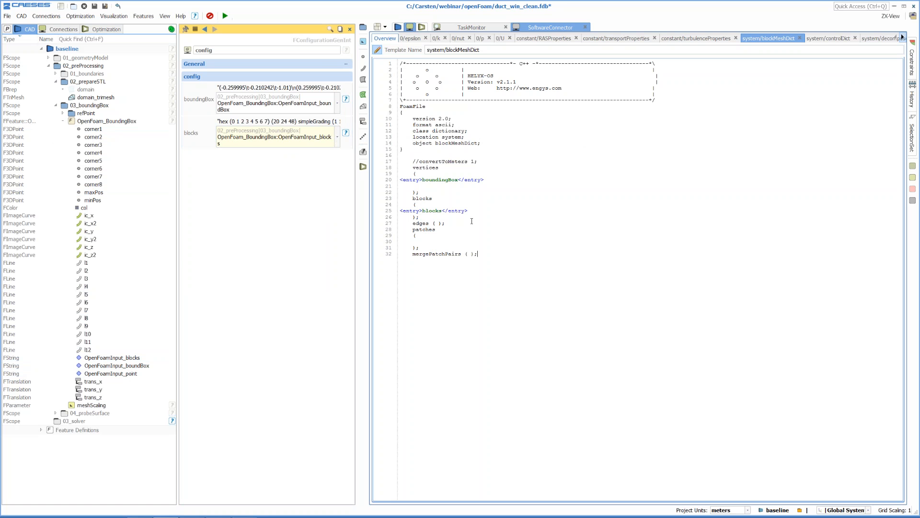
Step: Open the system/snappyHexMeshDict template and replace the locationInMesh coordinates inside the parentheses with a new entry
left_click(392, 39)
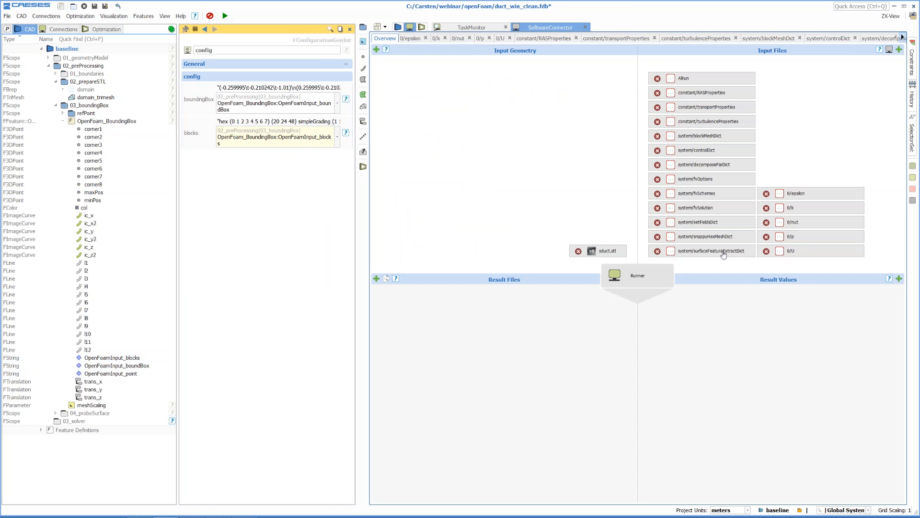
double_click(709, 238)
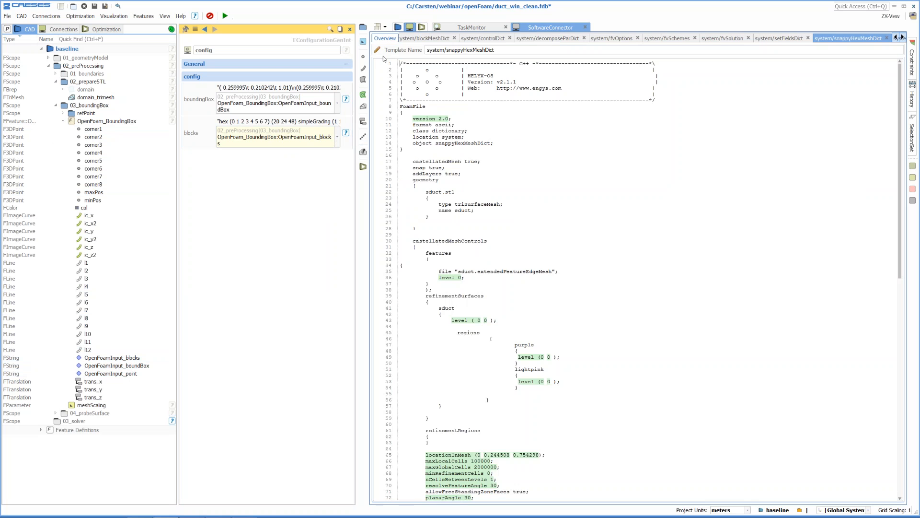
scroll(458, 389, "down", 4)
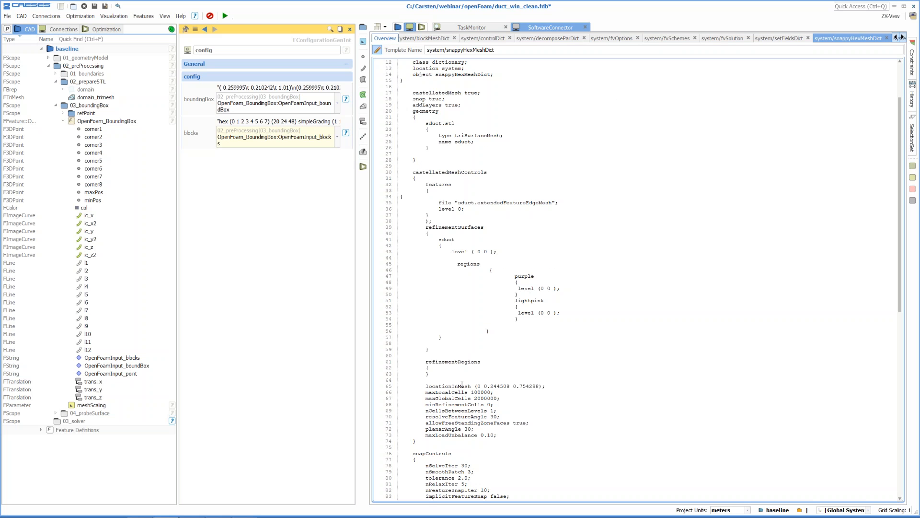
left_click_drag(479, 387, 539, 385)
right_click(500, 385)
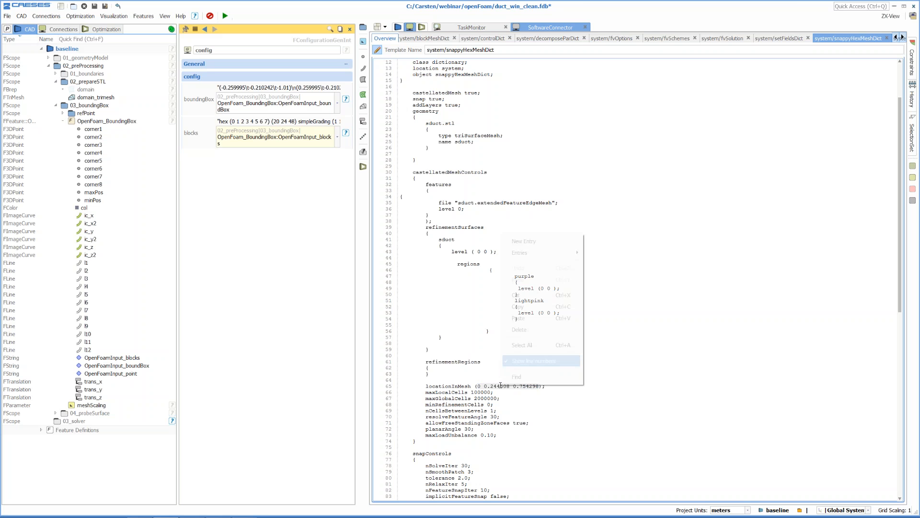
left_click(532, 250)
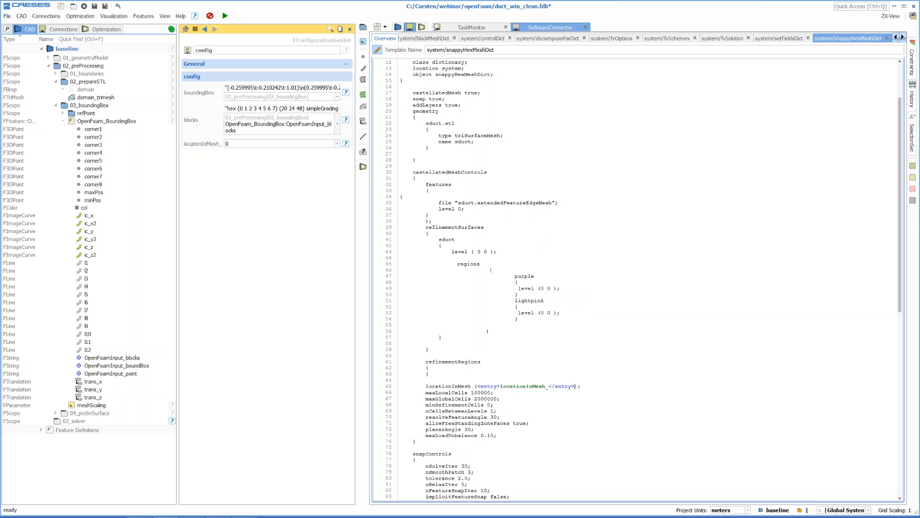
Step: Set the type of the locationInMesh_ entry to FString
left_click(209, 144)
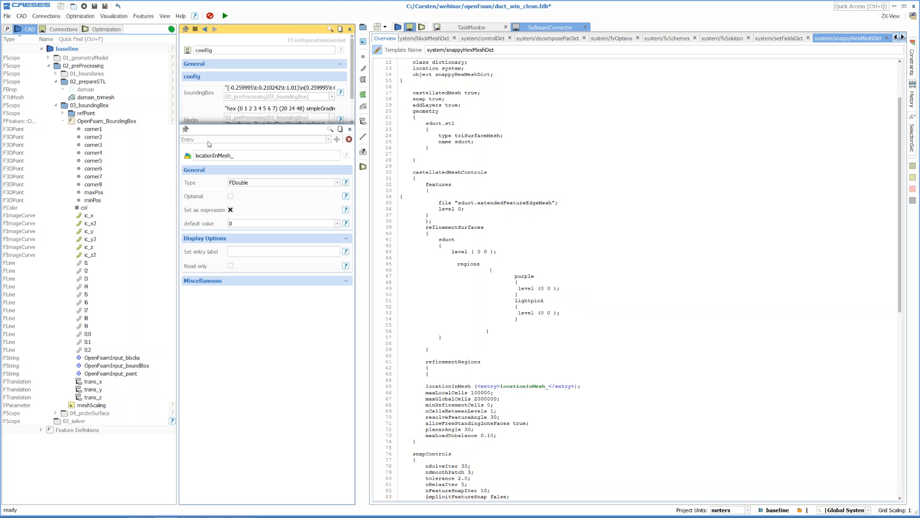
left_click(257, 182)
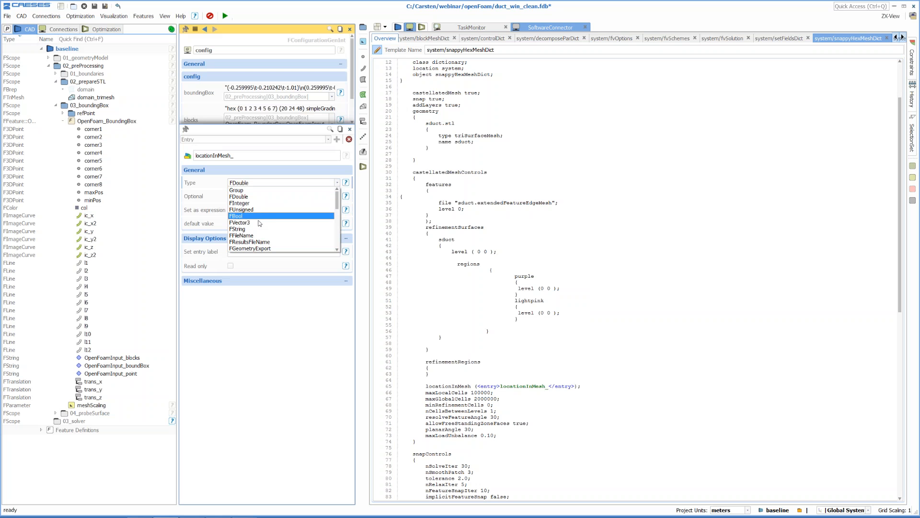
left_click(259, 229)
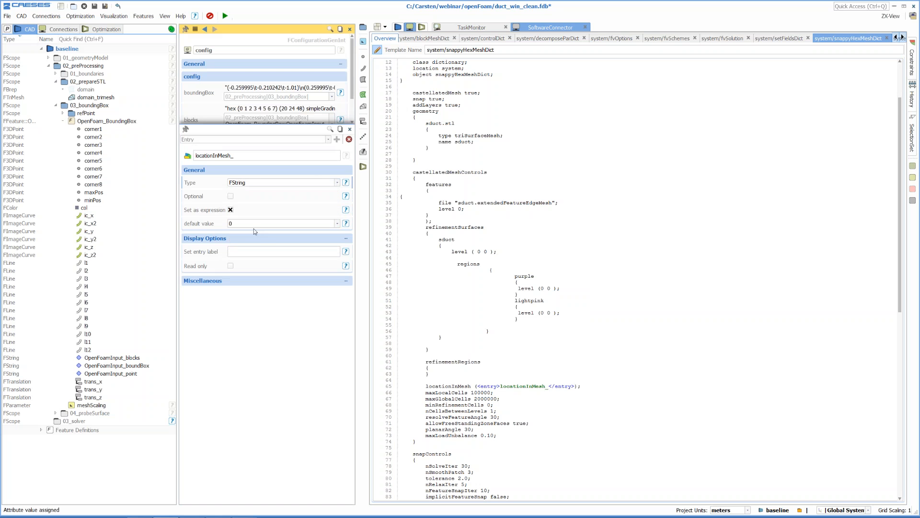
Step: Assign OpenFoamInput_point from OpenFoam_BoundingBox to the locationInMesh_ entry
left_click(350, 129)
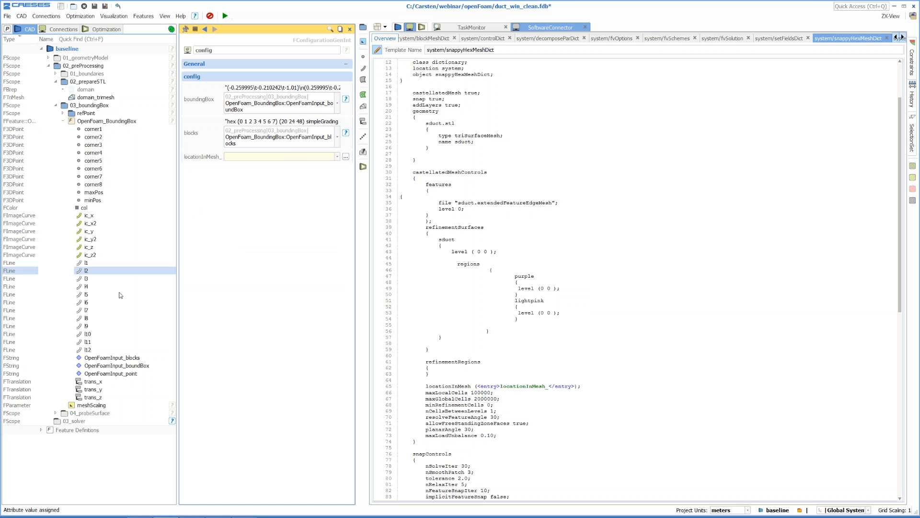
left_click(137, 376)
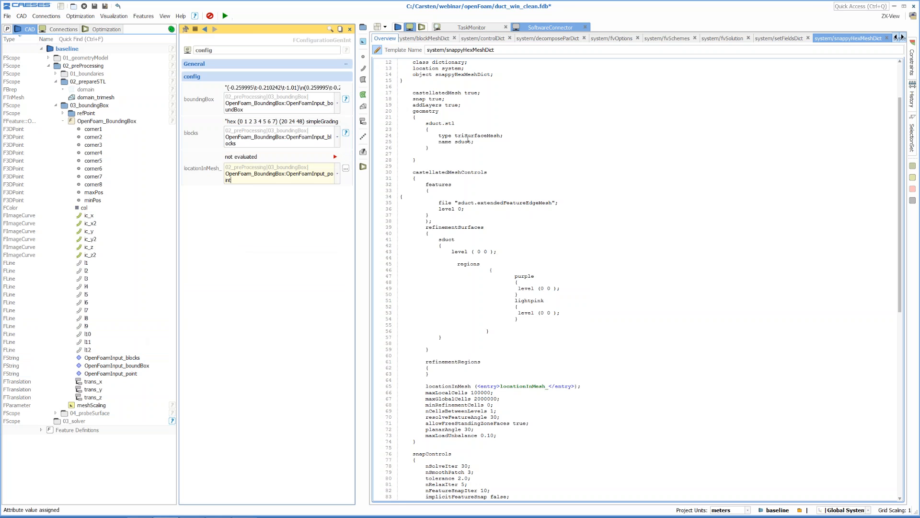
Step: Open the system/controlDict template and replace the endTime value with a new entry named iterations
left_click(390, 39)
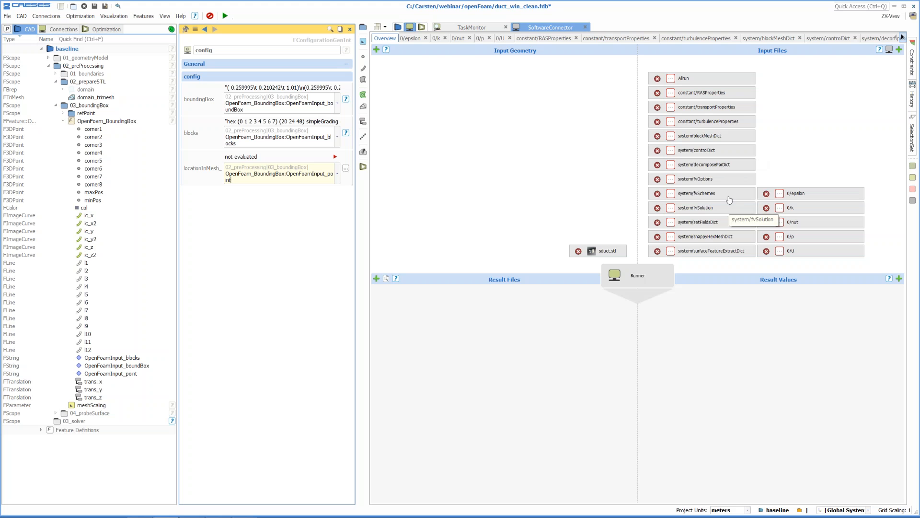
double_click(723, 151)
left_click(378, 51)
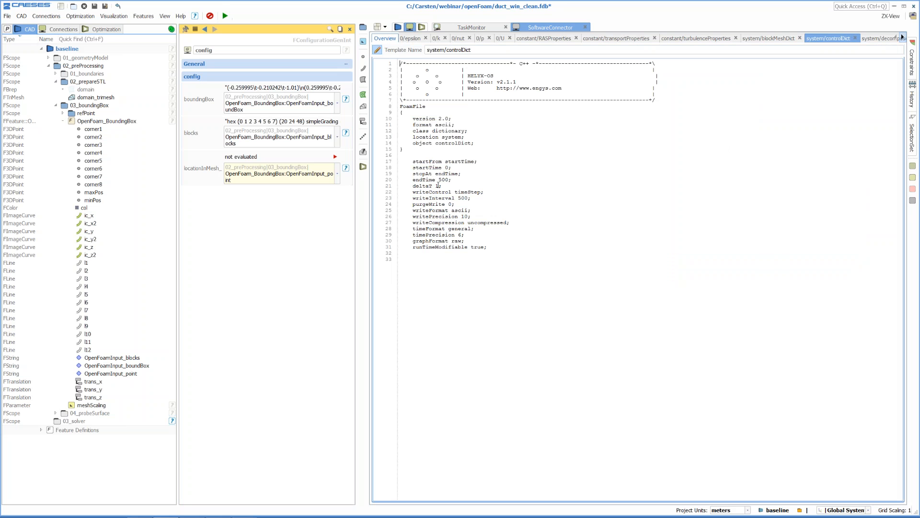
right_click(444, 181)
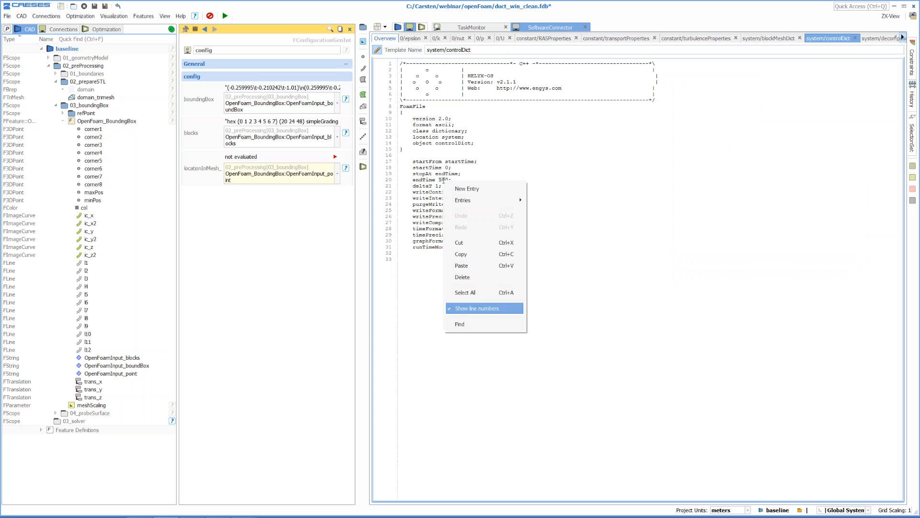
left_click(478, 189)
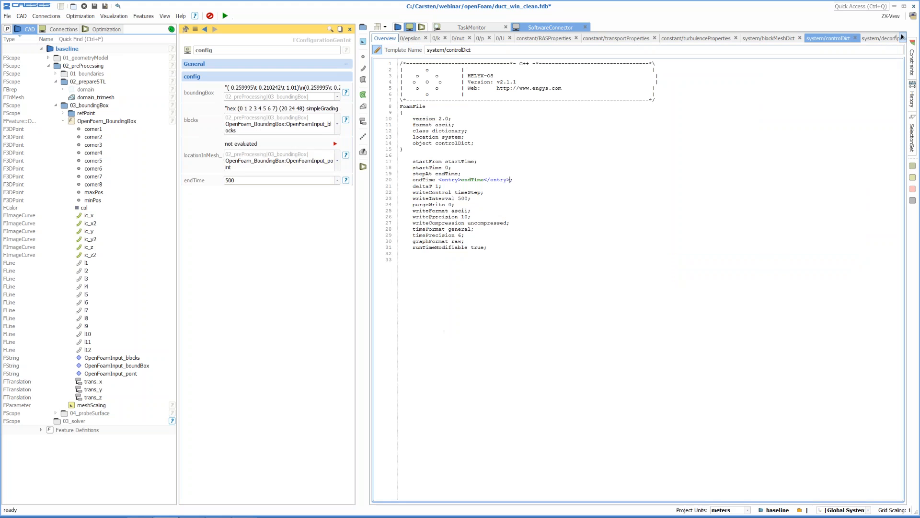
double_click(206, 155)
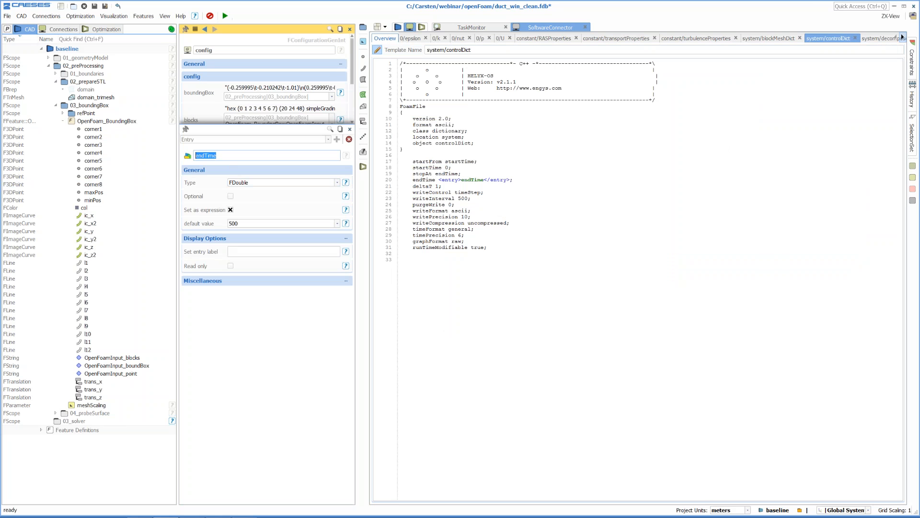
type("iterations")
key("Return")
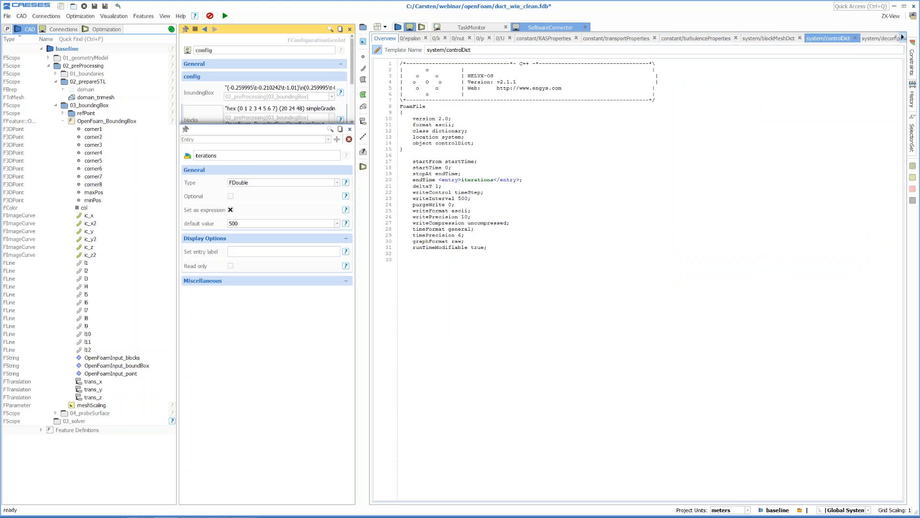
left_click(350, 129)
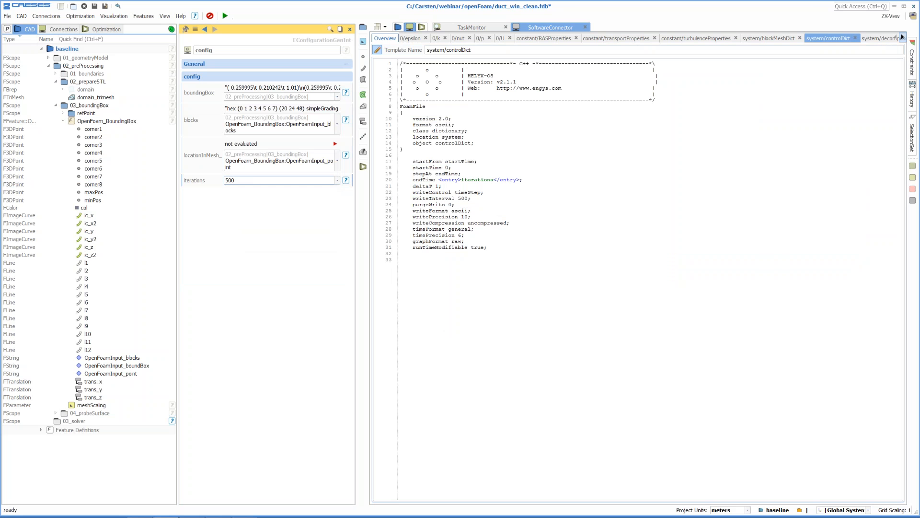
Step: Replace the writeInterval value in system/controlDict with the existing iterations entry
left_click(455, 198)
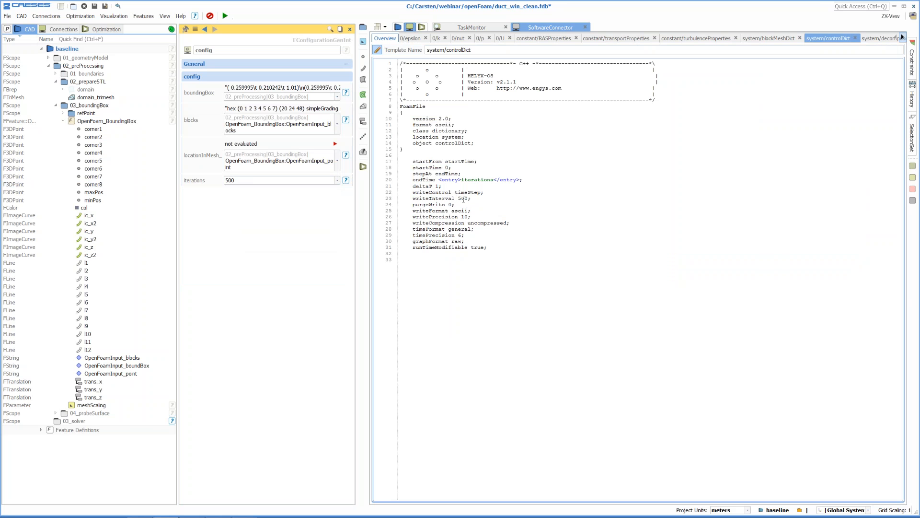
double_click(463, 198)
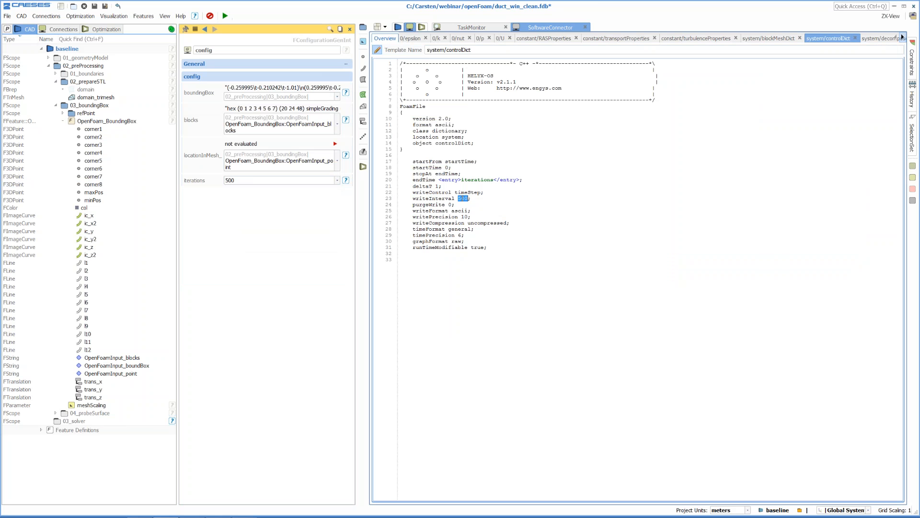
right_click(463, 198)
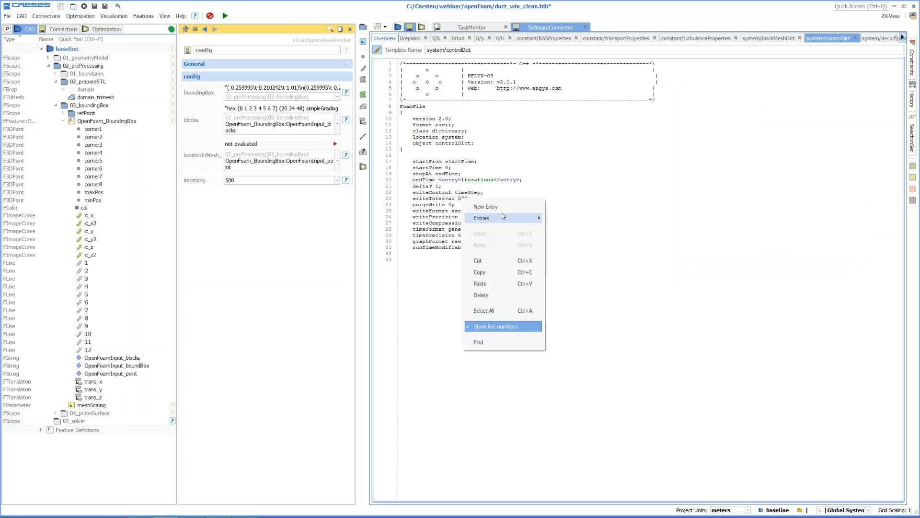
mouse_move(503, 217)
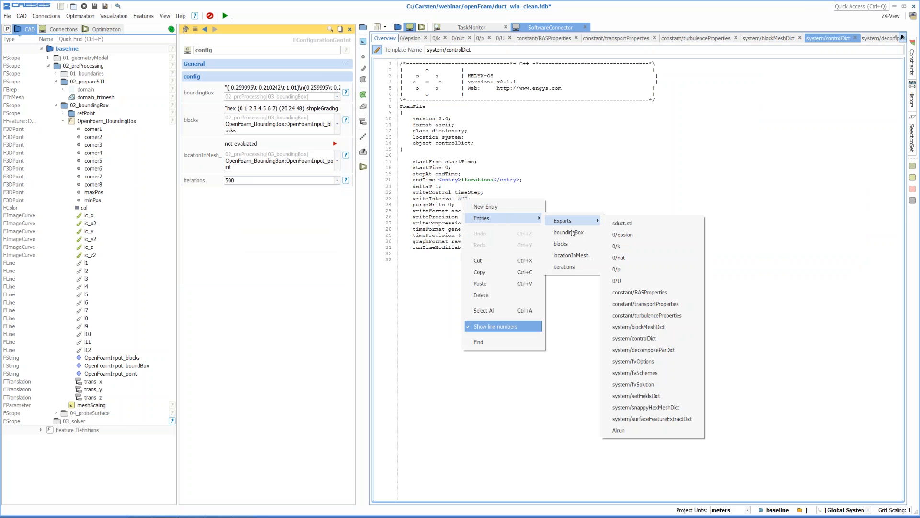
left_click(566, 268)
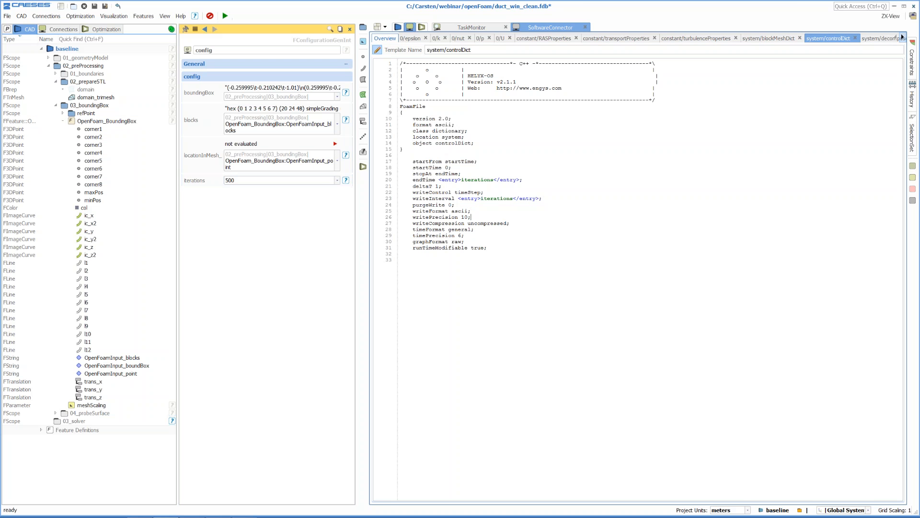
Step: Create a parameter from the iterations entry's value and move it into the 03_solver scope
double_click(239, 181)
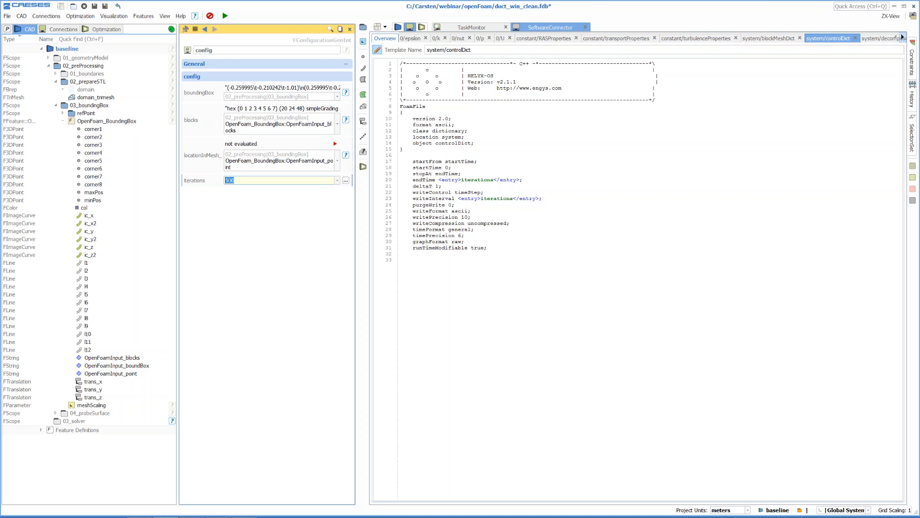
right_click(229, 181)
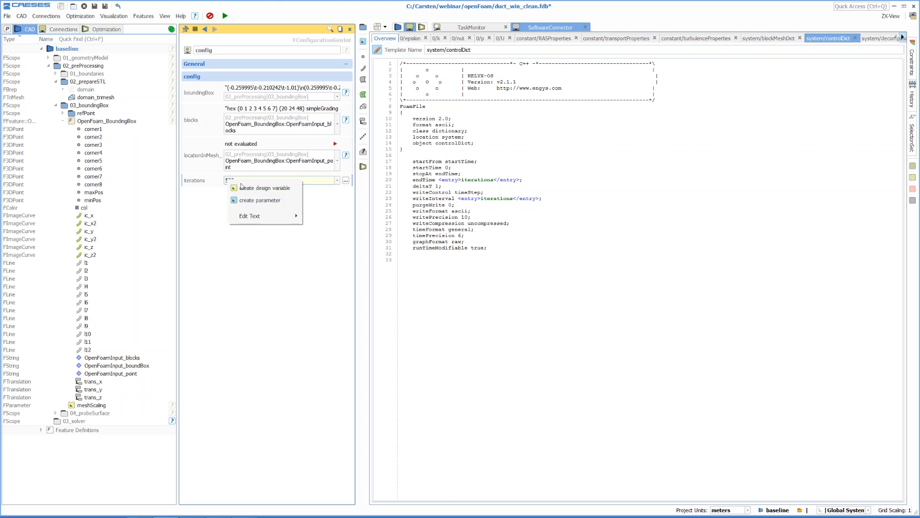
left_click(267, 201)
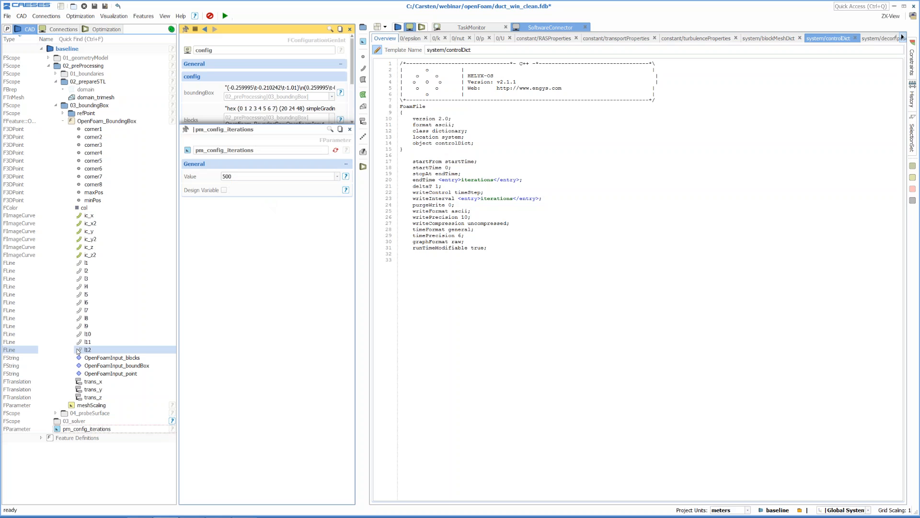
left_click(63, 120)
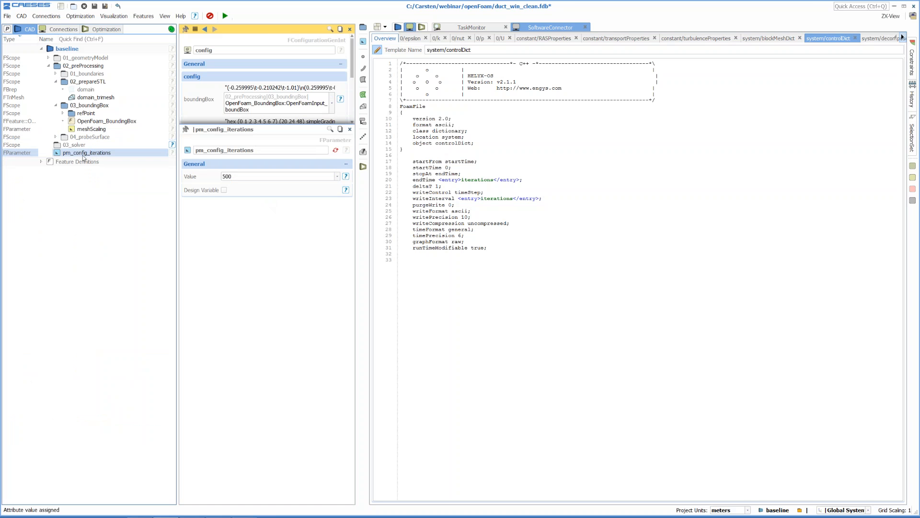
left_click_drag(87, 153, 77, 145)
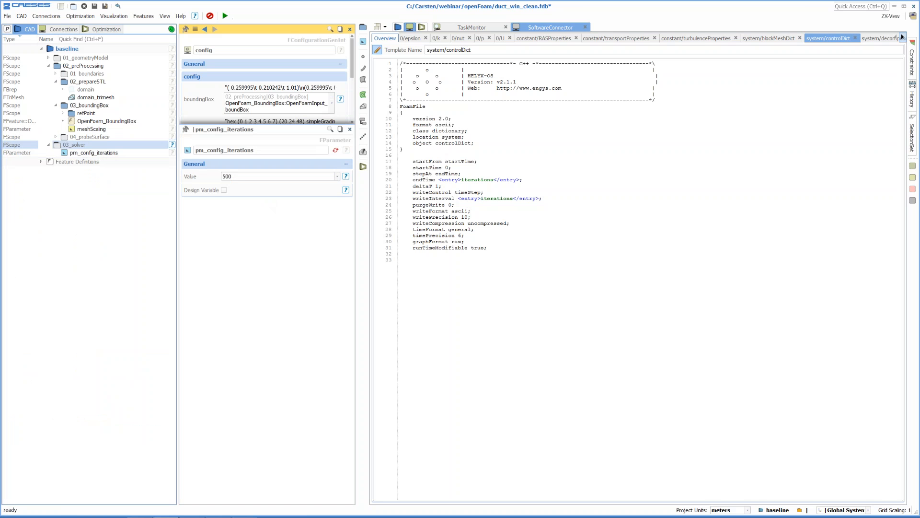
Step: Set the value of the pm_config_iterations parameter to 200
left_click(102, 152)
left_click(221, 77)
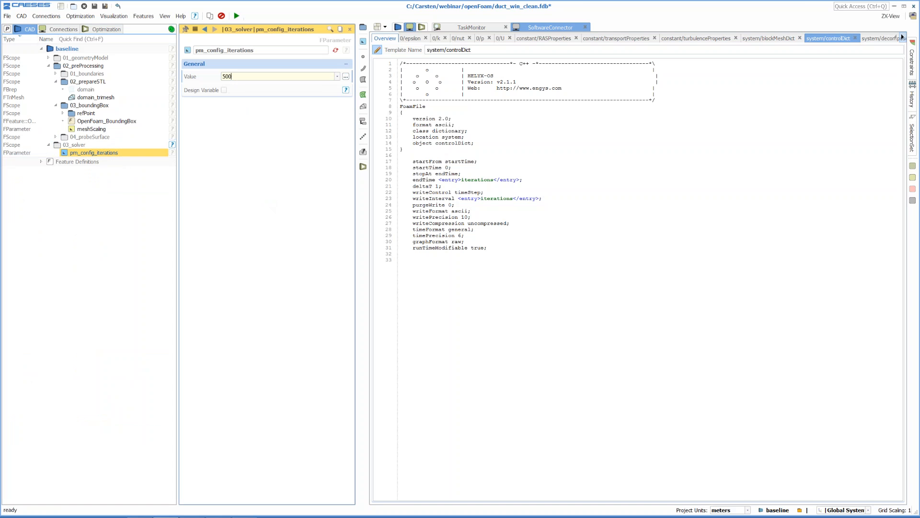
double_click(236, 77)
type("200")
key("Return")
Step: Open the 0/U template and replace the third component of the sduct_lightpink inletValue with a new entry
left_click(391, 40)
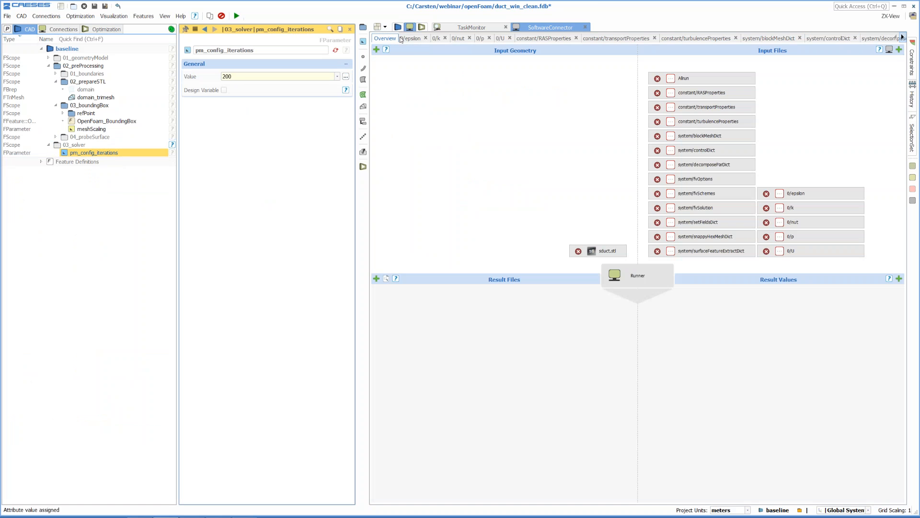
left_click(809, 253)
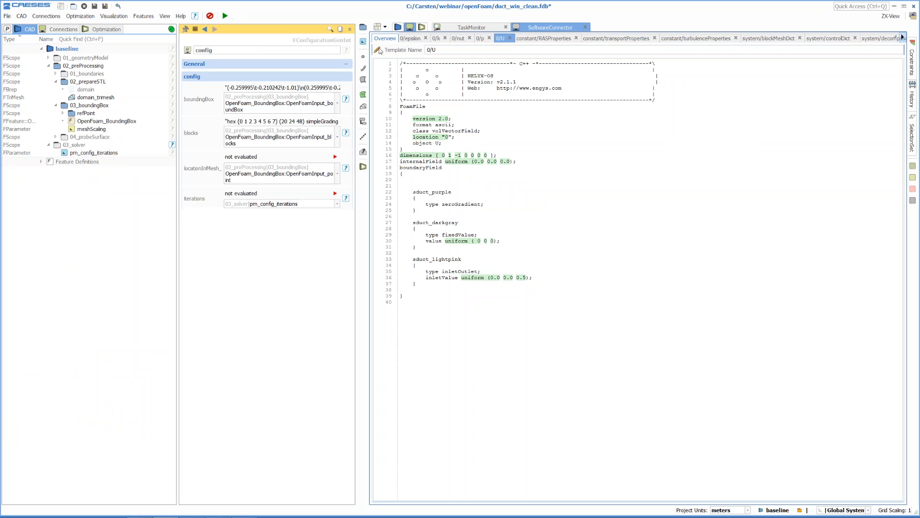
left_click(378, 50)
left_click_drag(526, 278, 519, 278)
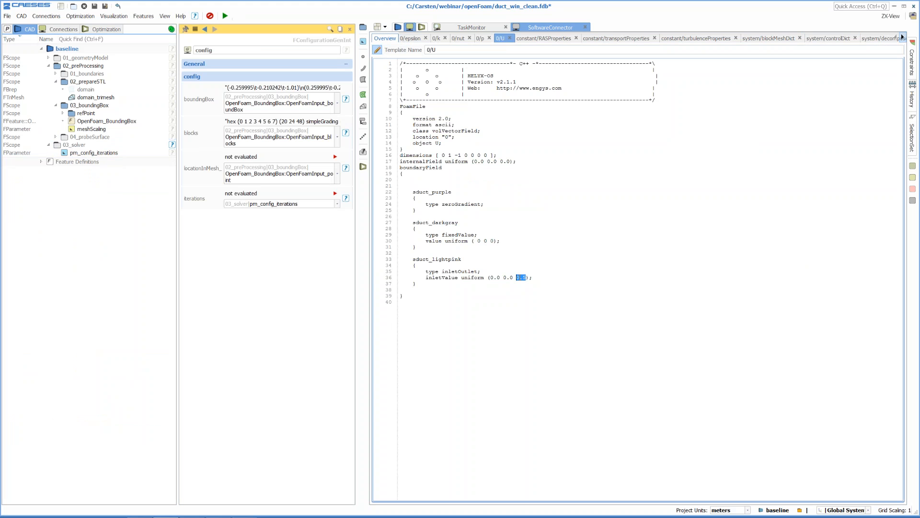
right_click(522, 278)
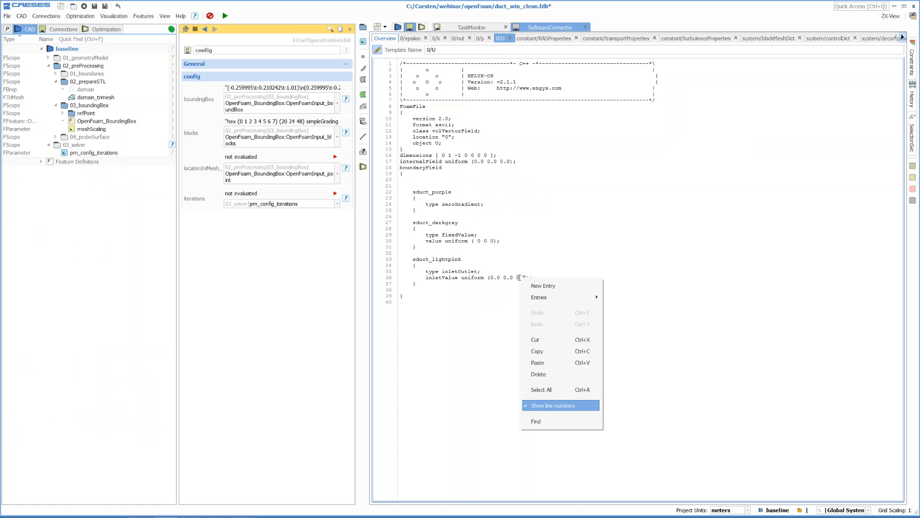
left_click(554, 287)
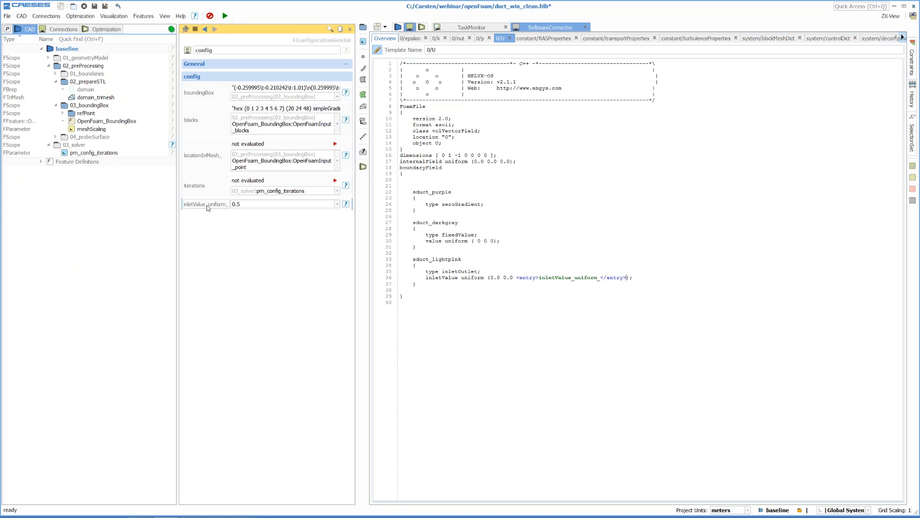
left_click(244, 203)
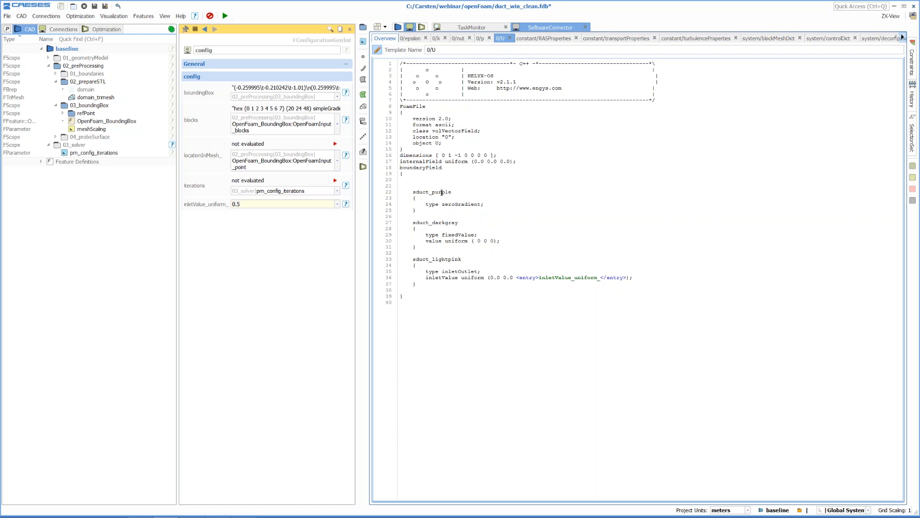
Step: Examine the sduct_purple and sduct_darkgray patch names in the boundaryField section of the 0/U template
double_click(442, 192)
double_click(447, 222)
double_click(434, 192)
double_click(442, 223)
double_click(435, 192)
left_click(432, 192)
left_click_drag(433, 193, 452, 192)
left_click(444, 223)
Step: Add case.foam from the baseline Runner results folder as a result file of type openFOAM
left_click(389, 39)
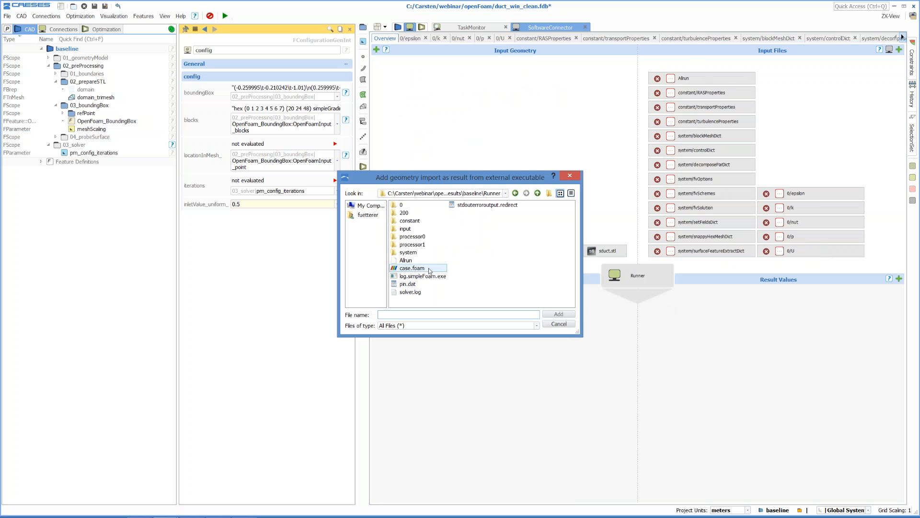
left_click(418, 269)
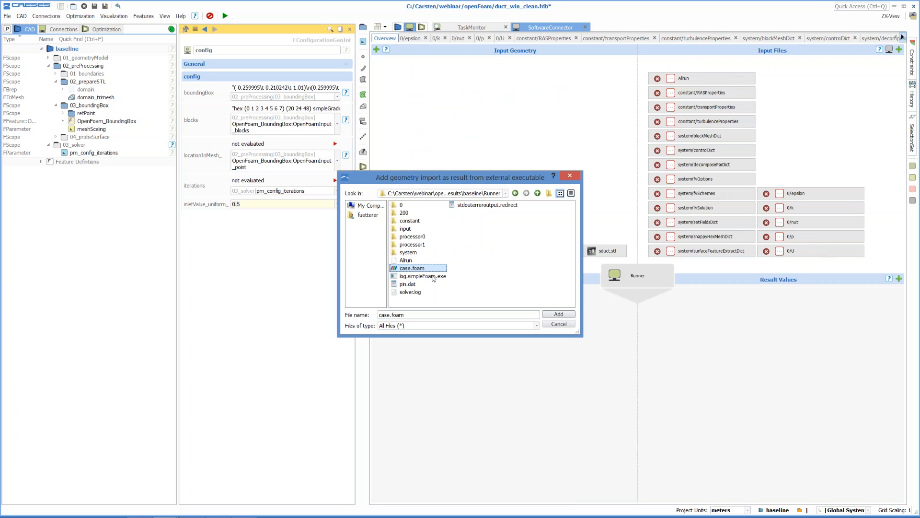
left_click(556, 314)
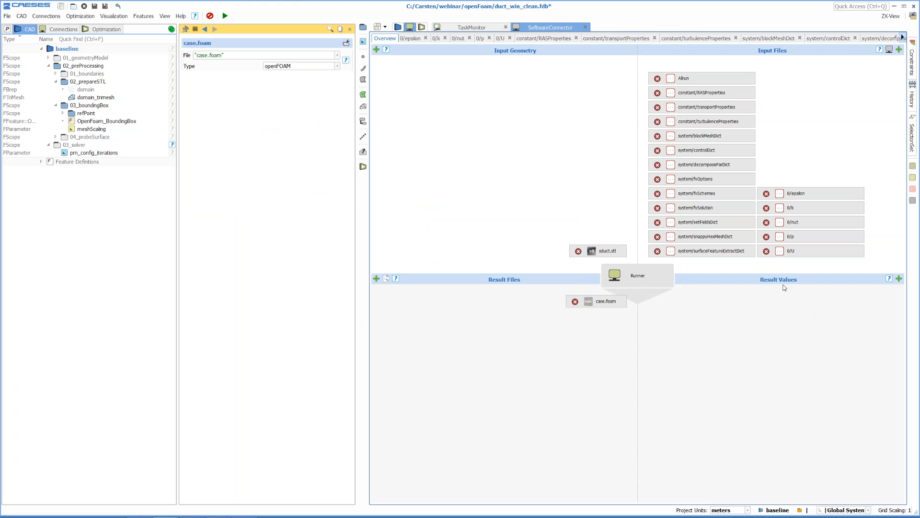
Step: Add pin.dat from the baseline Runner results folder as a result values template
left_click(899, 279)
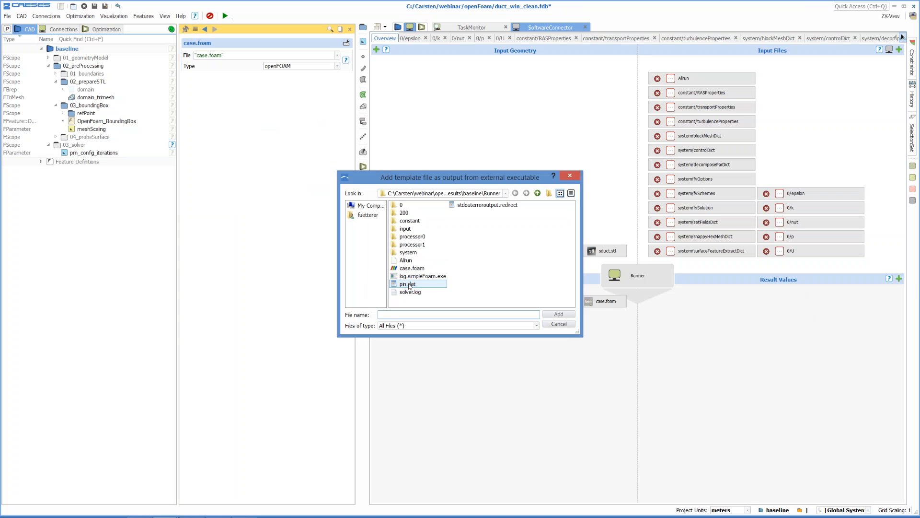
left_click(410, 285)
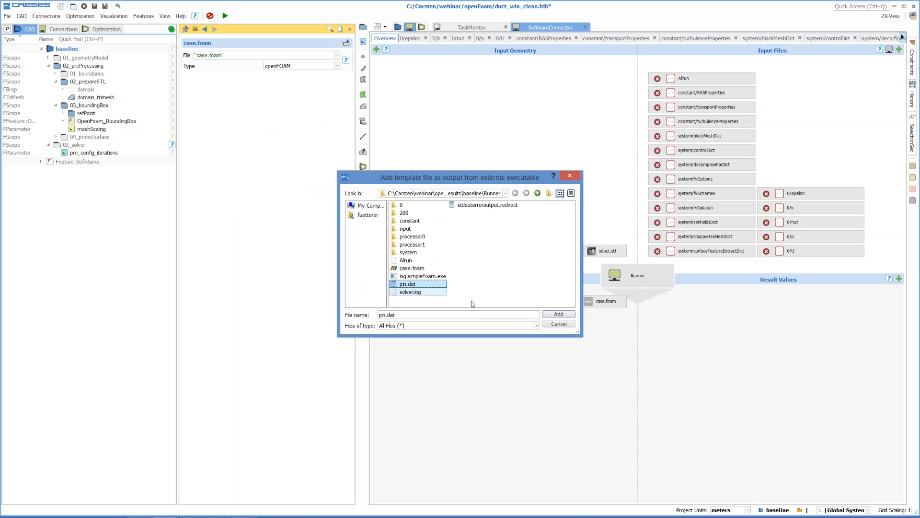
left_click(555, 315)
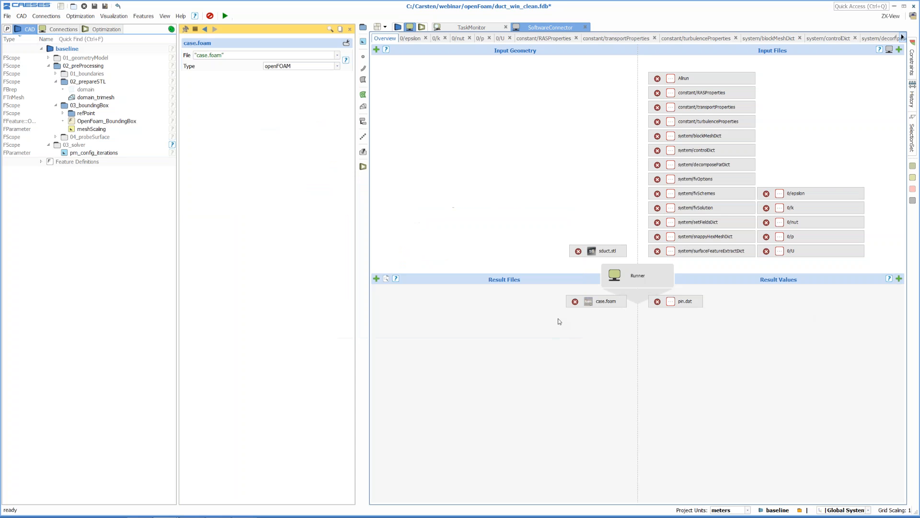
Step: Open the pin.dat result template and add a result value named Pinlet
double_click(682, 302)
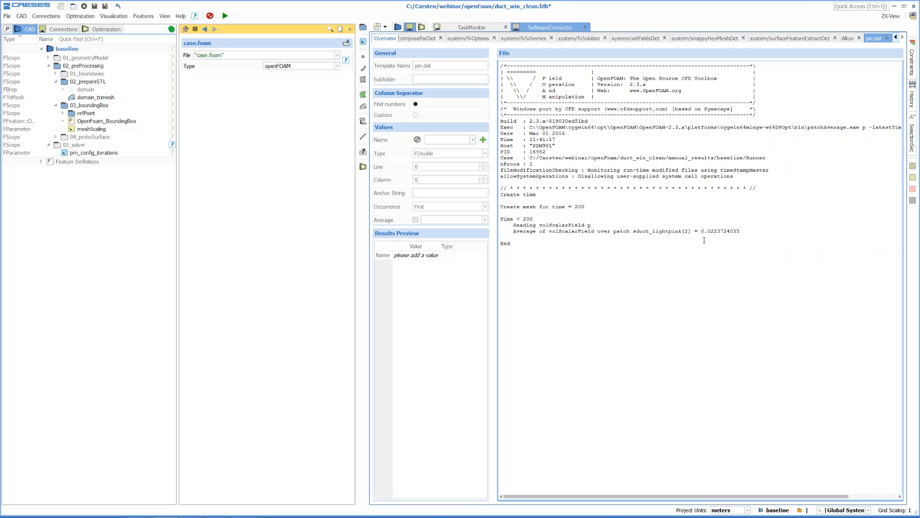
left_click_drag(702, 232, 741, 232)
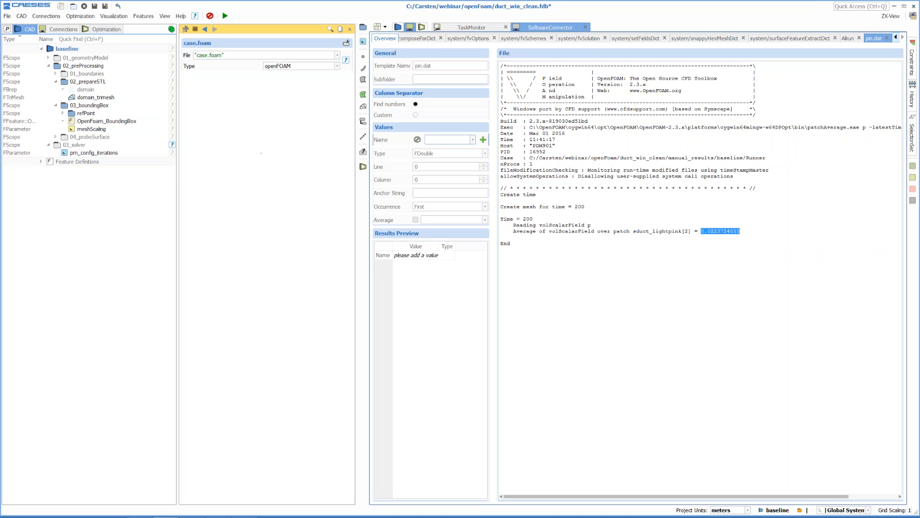
left_click(483, 140)
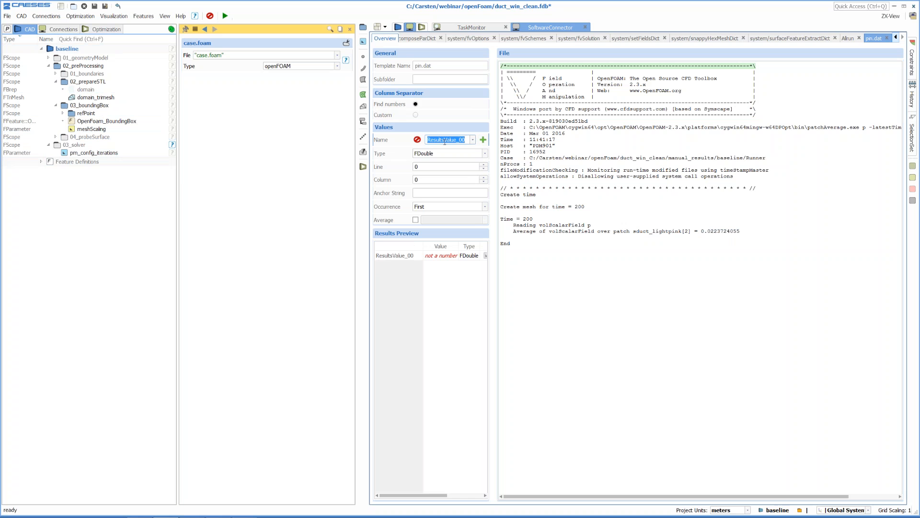
type("Pinlet")
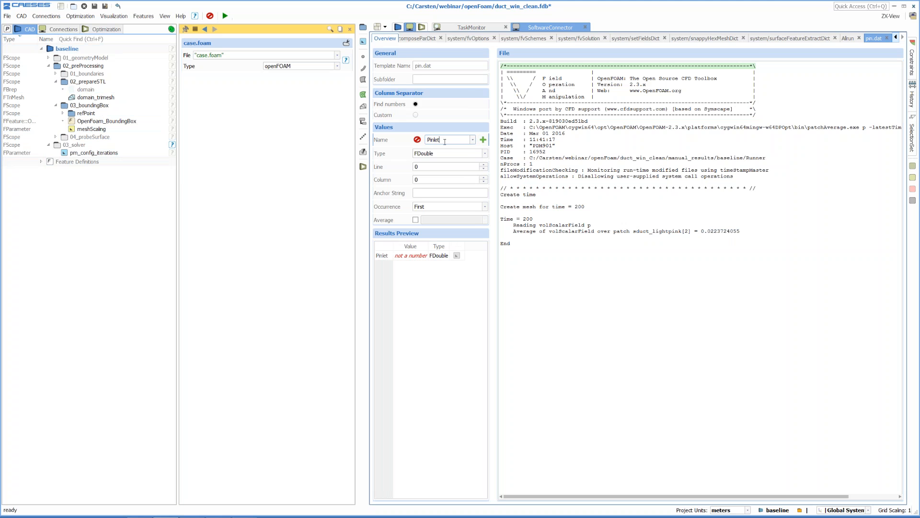
Step: Set the Pinlet result value to line 27 and column 1 to read the patch average in pin.dat
left_click(483, 165)
left_click(484, 165)
left_click(483, 165)
left_click(484, 165)
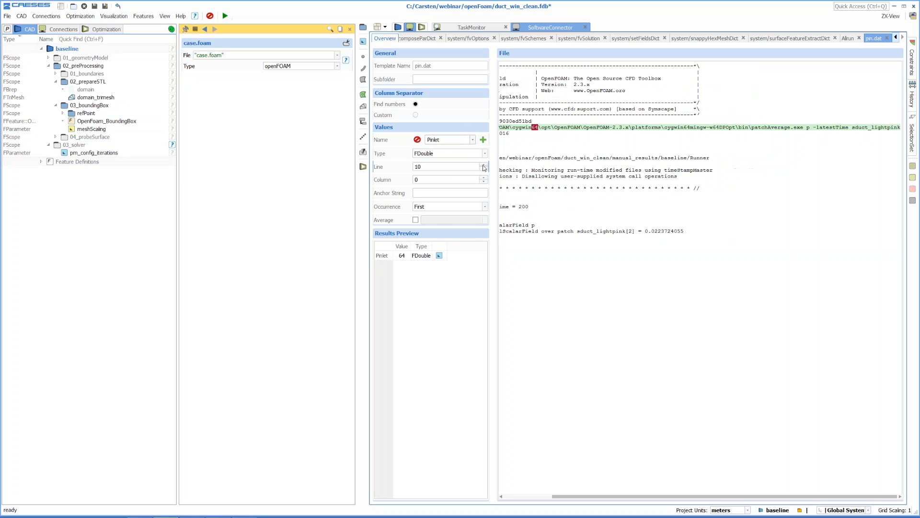
left_click(483, 165)
left_click(483, 165)
left_click(484, 165)
left_click(483, 165)
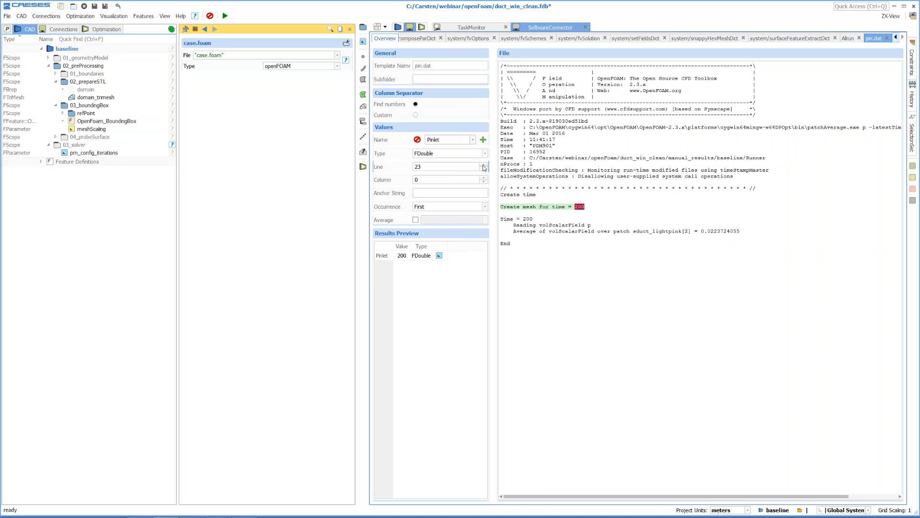
left_click(484, 164)
left_click(484, 164)
left_click(484, 165)
left_click(484, 165)
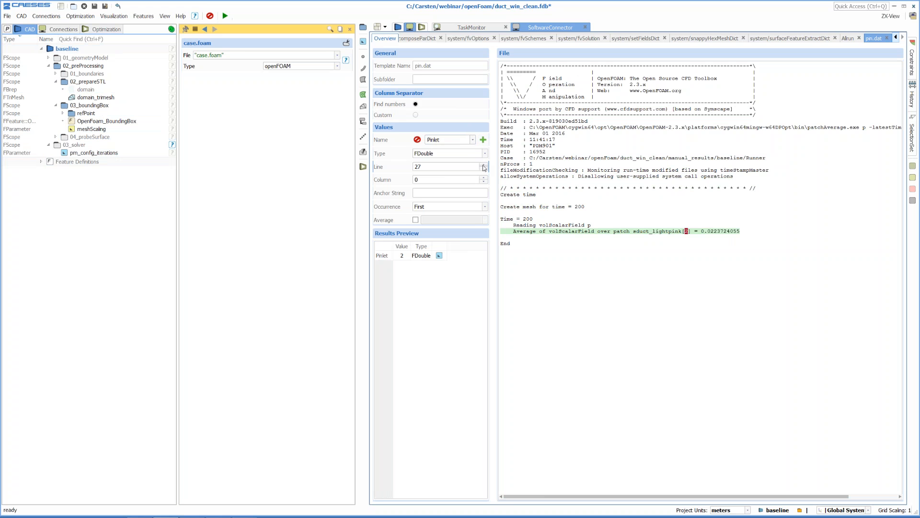
left_click(484, 178)
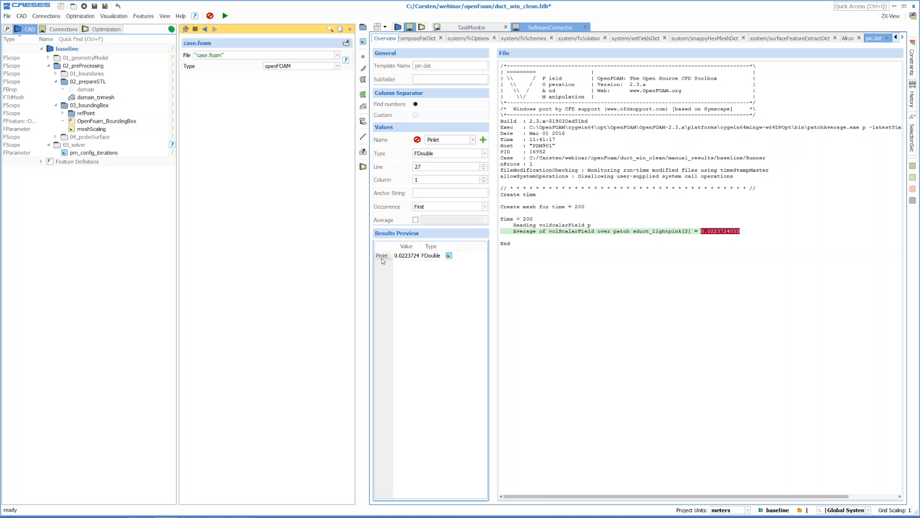
Step: Create a parameter from the Pinlet result value and move it into the 03_solver scope
left_click(450, 257)
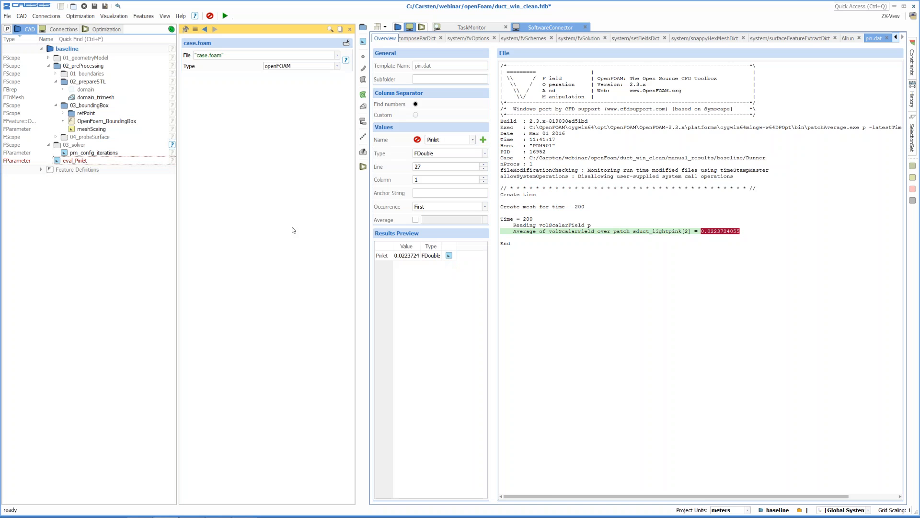
left_click(102, 160)
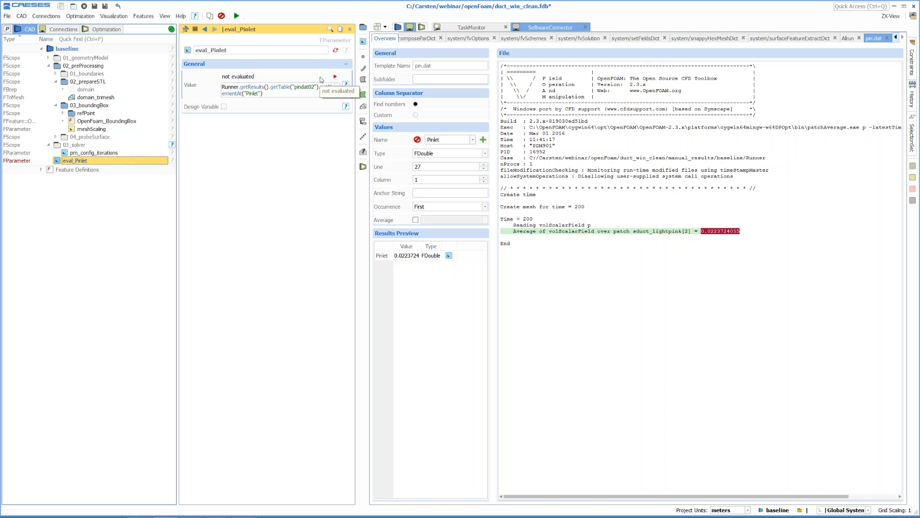
left_click(85, 162)
left_click_drag(84, 161, 73, 146)
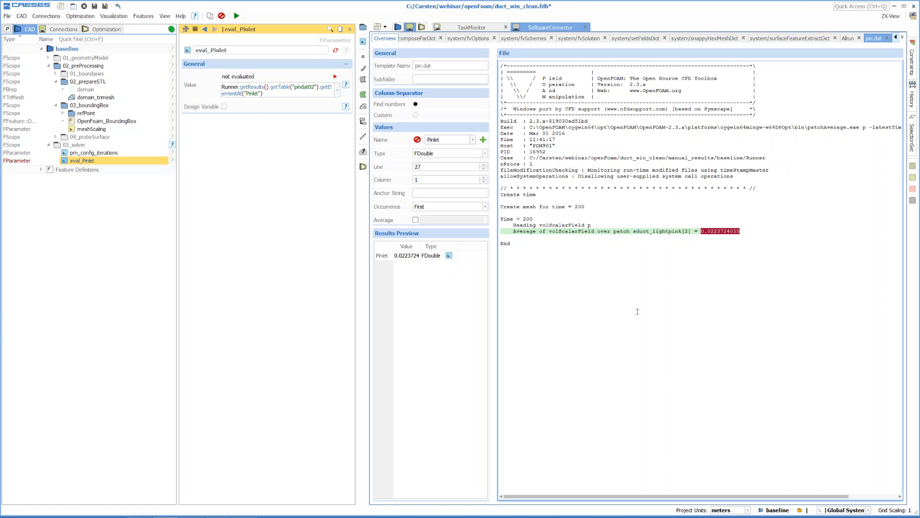
Step: Return to the connector overview and create a new local application named of for the Runner
left_click(387, 38)
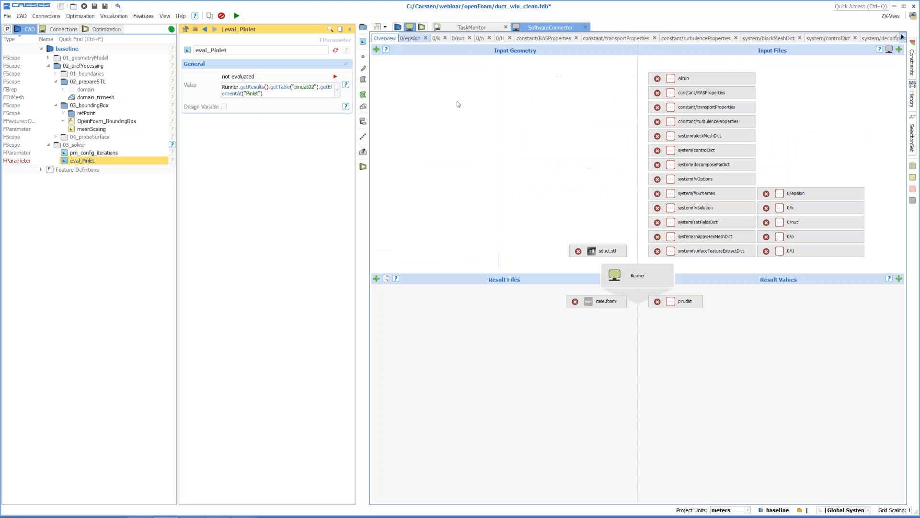
left_click(644, 280)
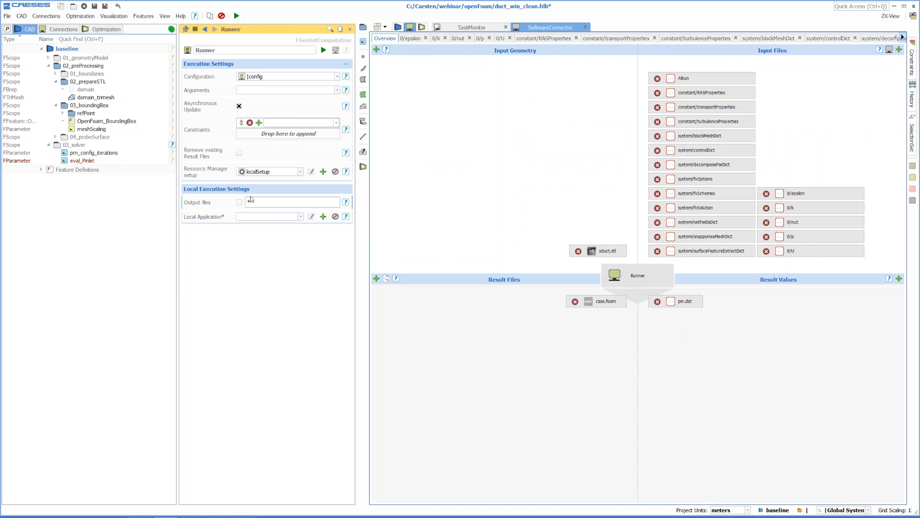
left_click(324, 217)
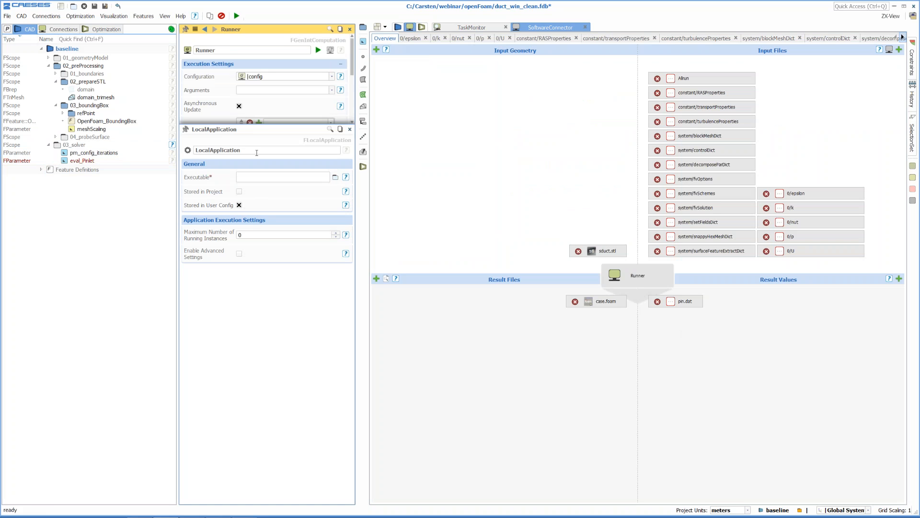
type("of")
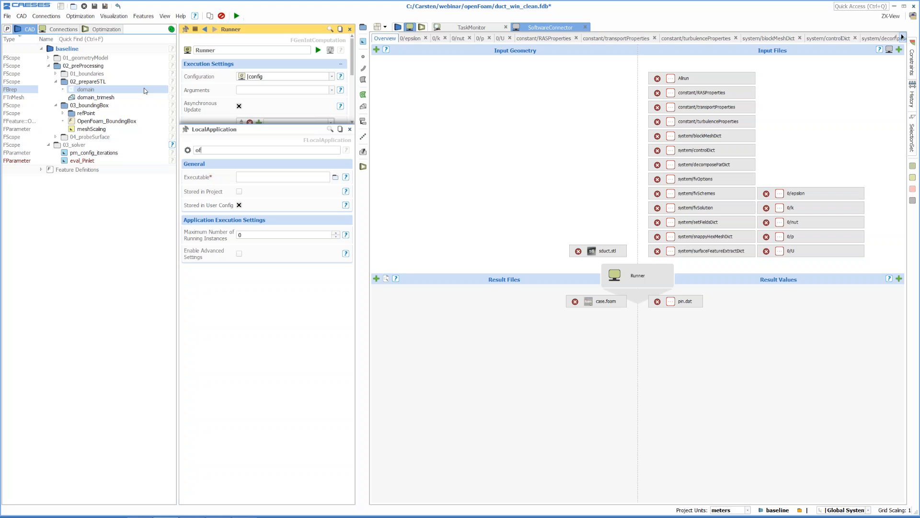
key("Return")
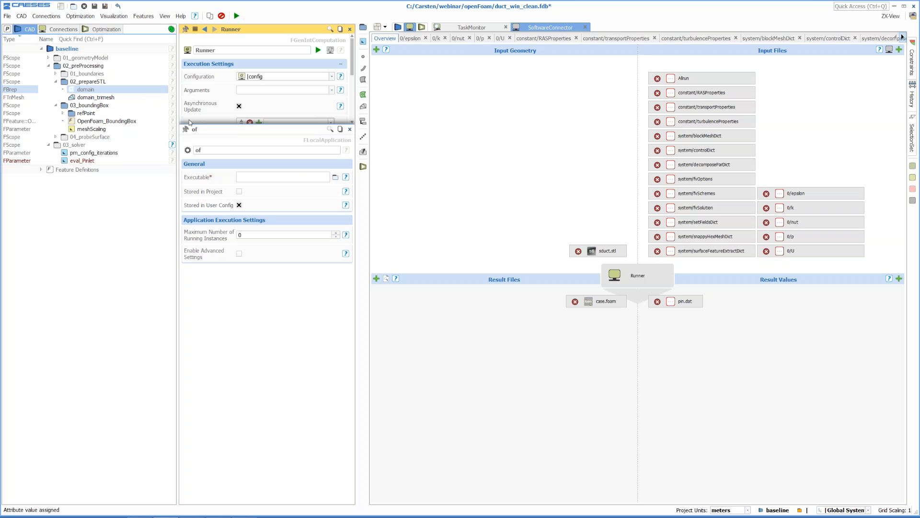
Step: Set the local application's executable to C:/OpenFOAM/cygwin64/bin/mintty.exe and return to the Runner settings
left_click(335, 178)
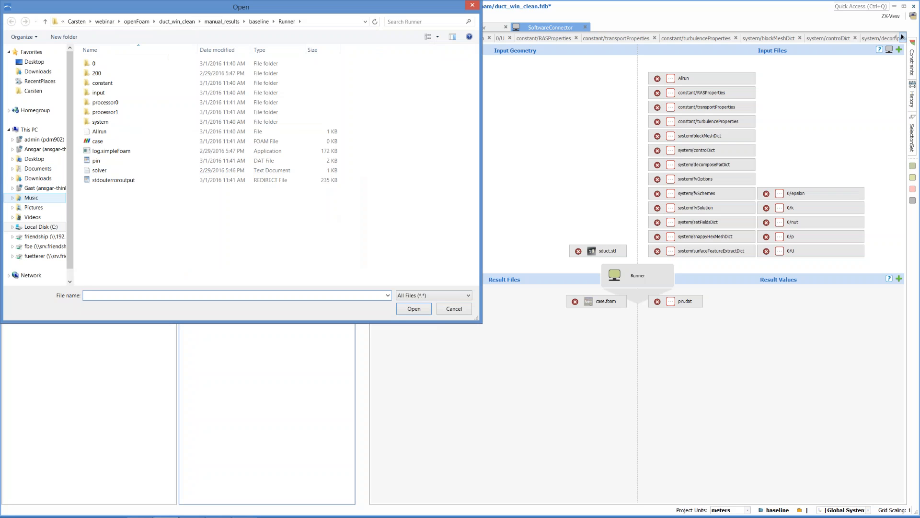
left_click(41, 227)
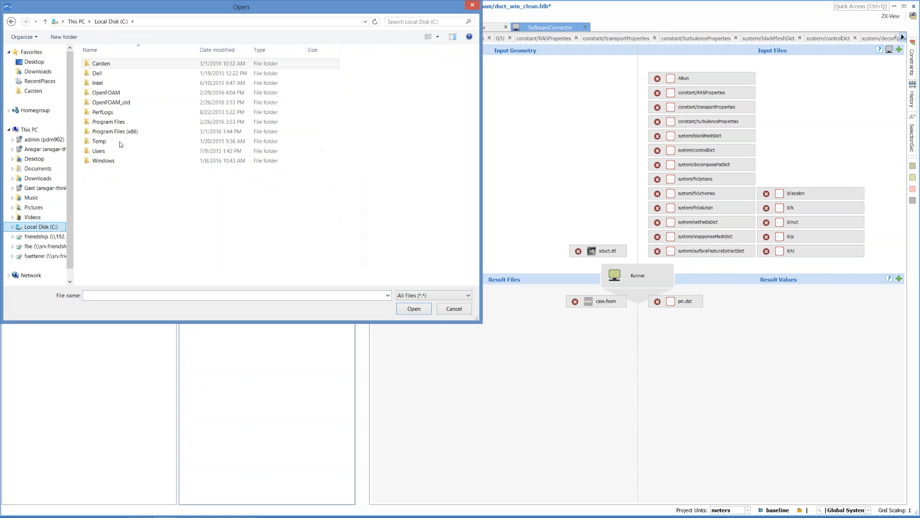
double_click(126, 94)
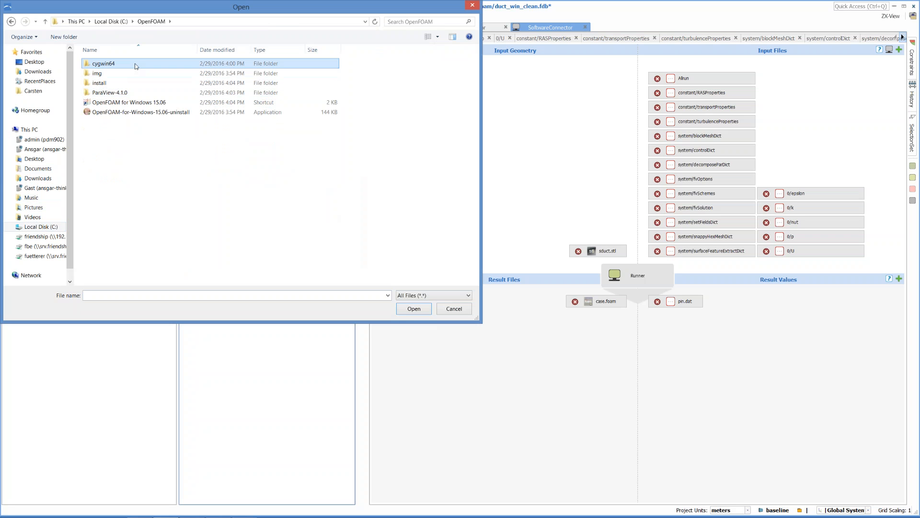
double_click(136, 65)
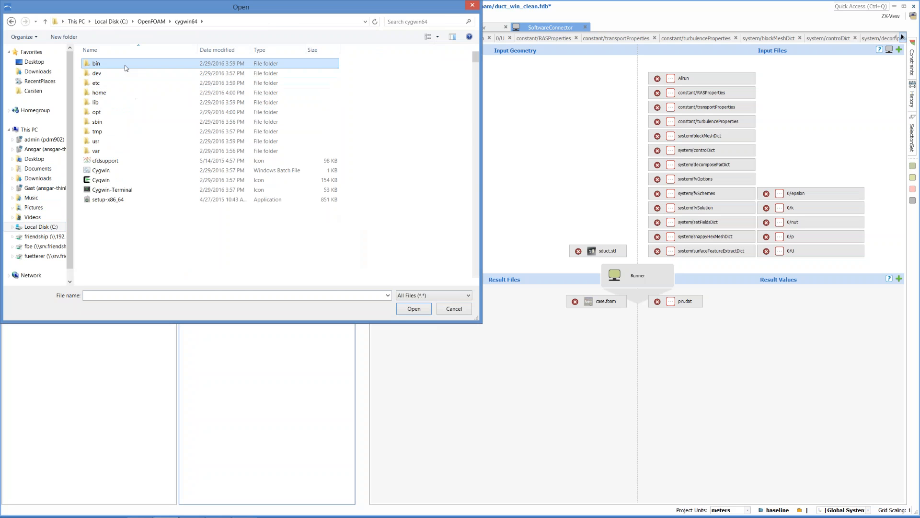
double_click(125, 65)
type("m4")
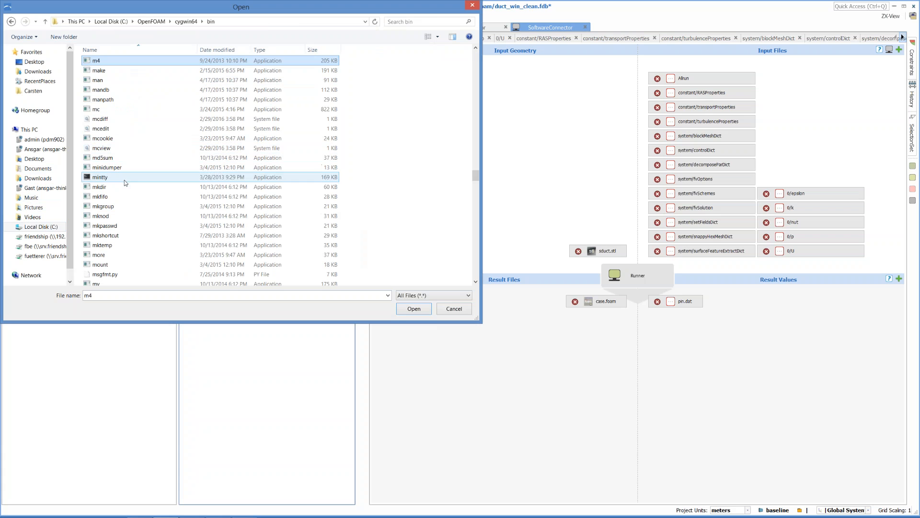
left_click(124, 179)
left_click(418, 313)
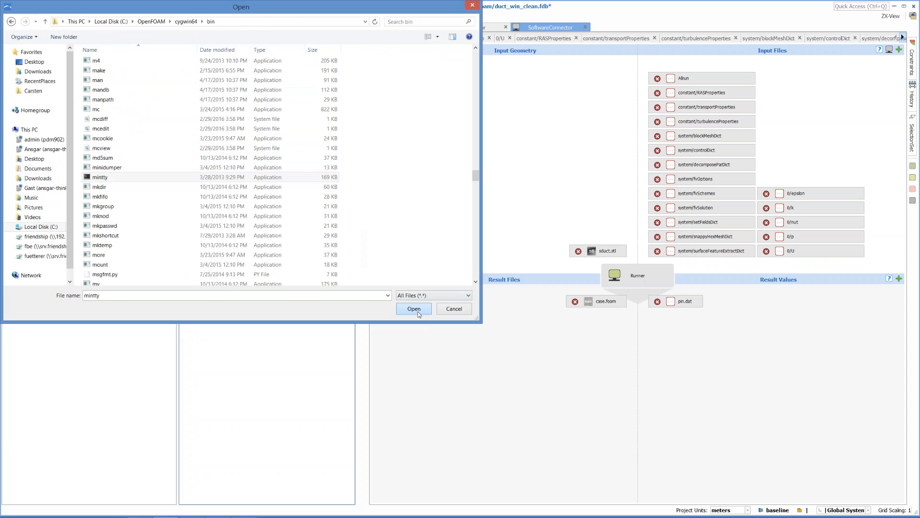
left_click_drag(311, 125, 312, 140)
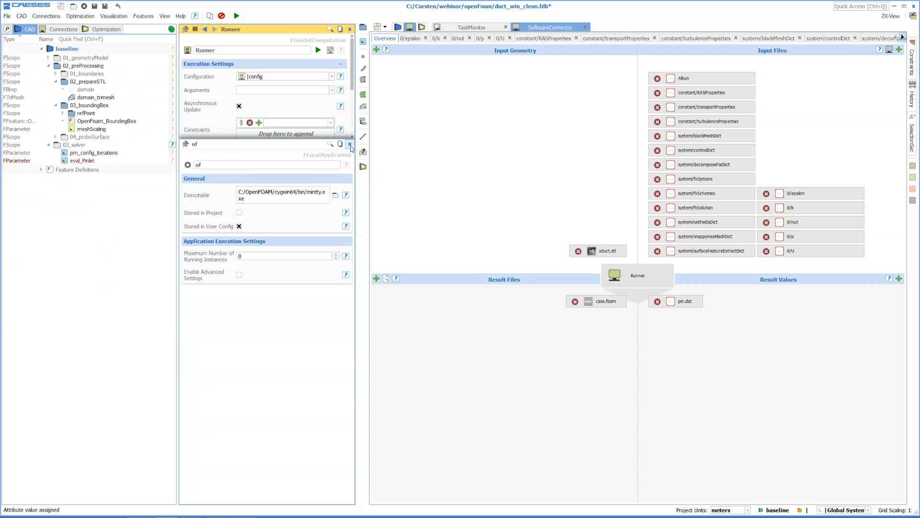
left_click(350, 144)
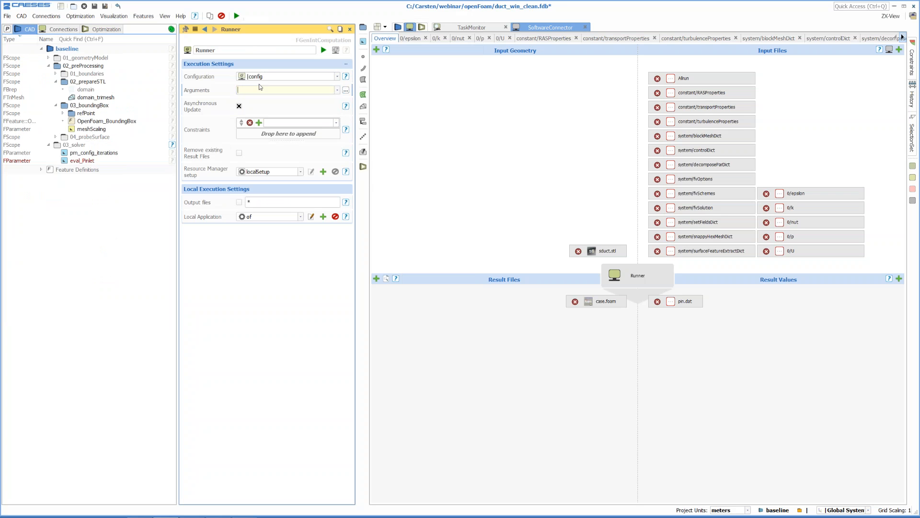
Step: Set the Runner's arguments to "-l stdouterroroutput.redirect -w hide ./Allrun" and review the of application's settings
type("\"-l stdouterroroutput.redirect -w hide ./Allrun\"")
key("Return")
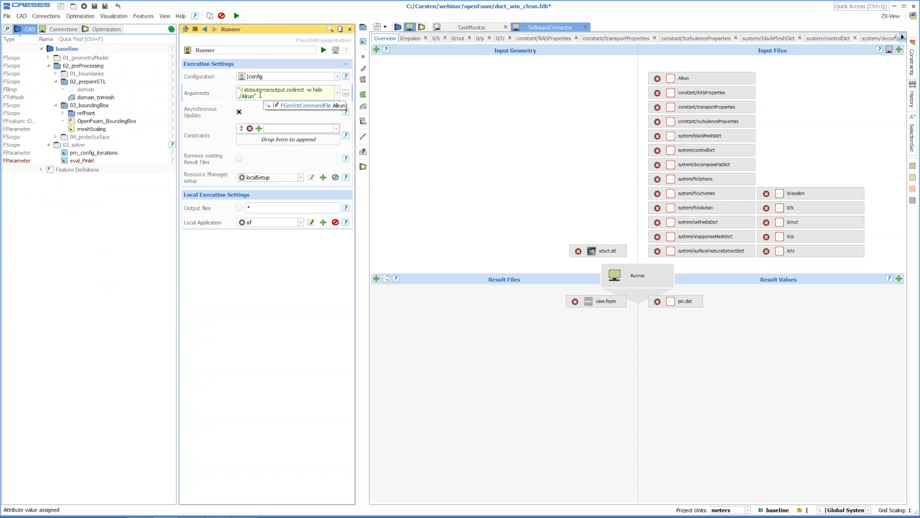
left_click(260, 95)
left_click_drag(238, 96, 254, 97)
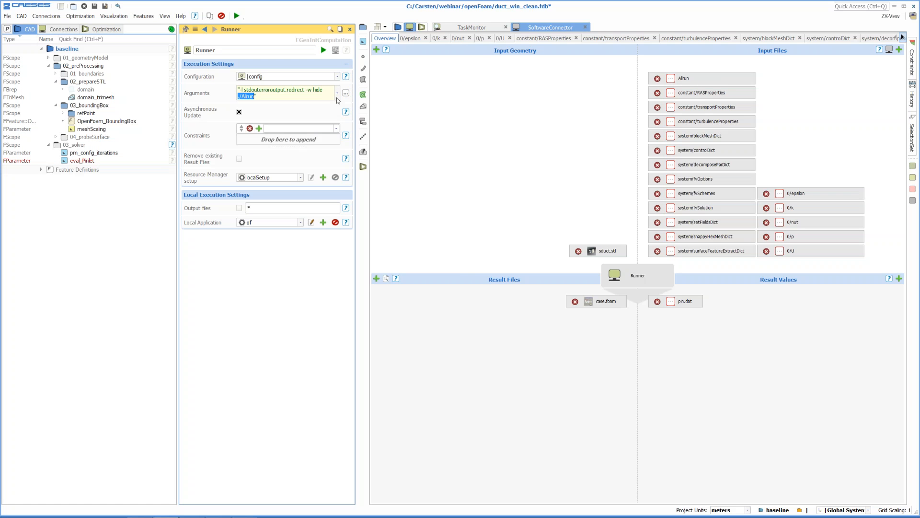
left_click(316, 95)
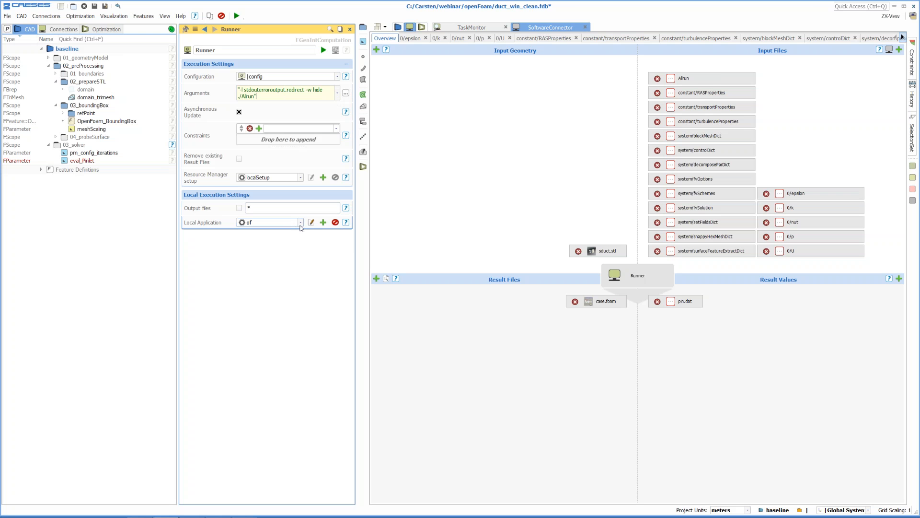
left_click(311, 222)
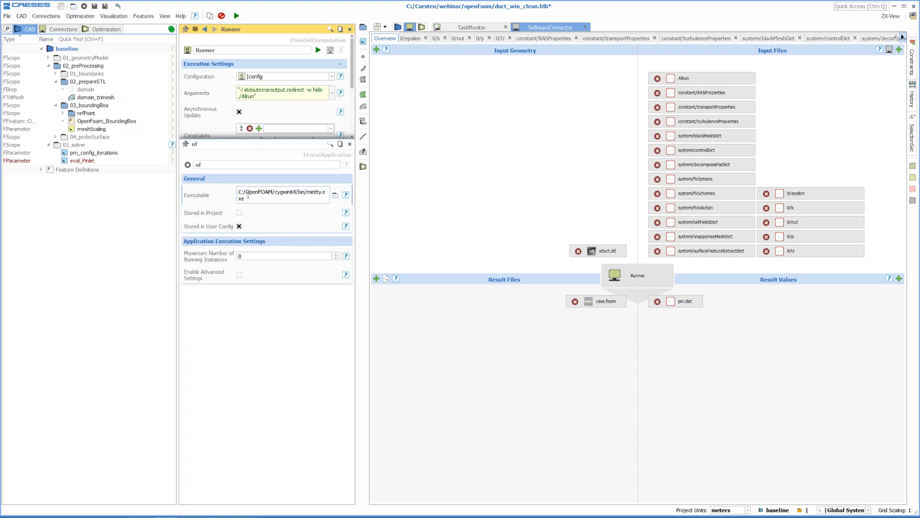
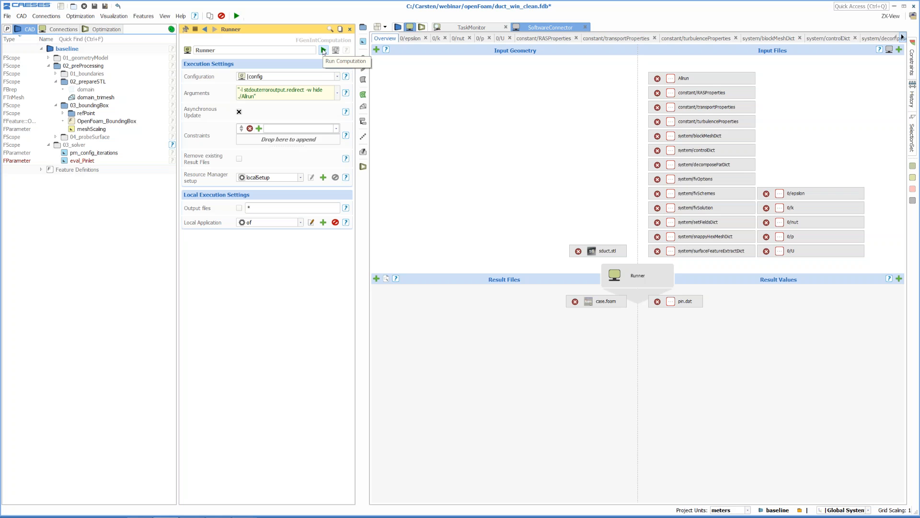
Step: Run the Runner computation and follow the mintty.exe output in the task monitor
left_click(323, 51)
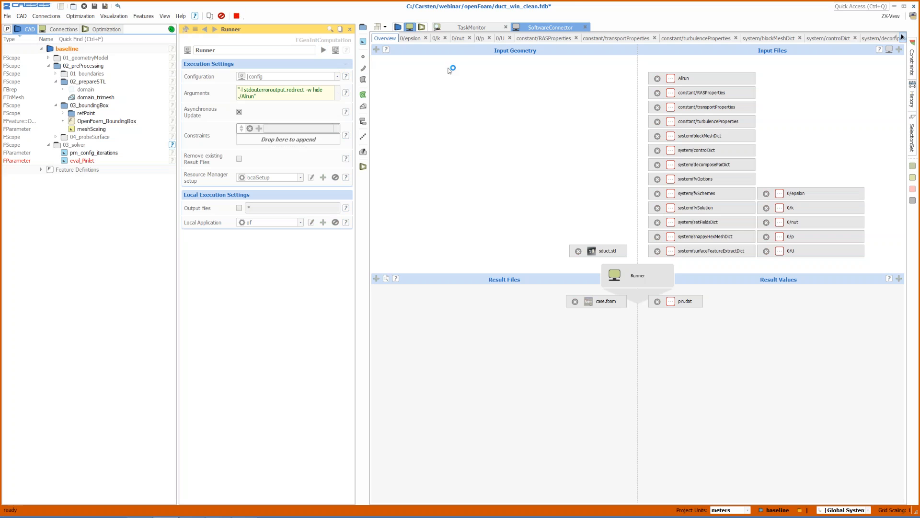
left_click(473, 28)
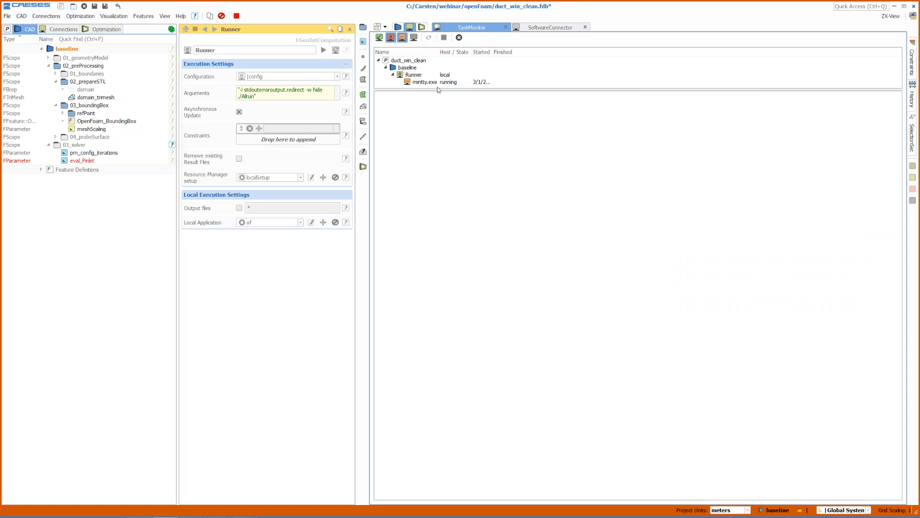
left_click_drag(437, 89, 438, 180)
left_click(422, 82)
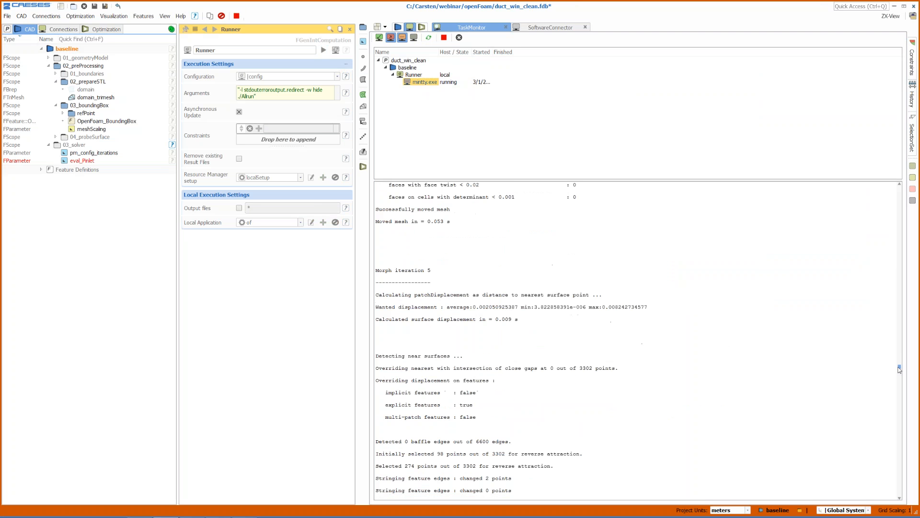
left_click_drag(899, 370, 899, 386)
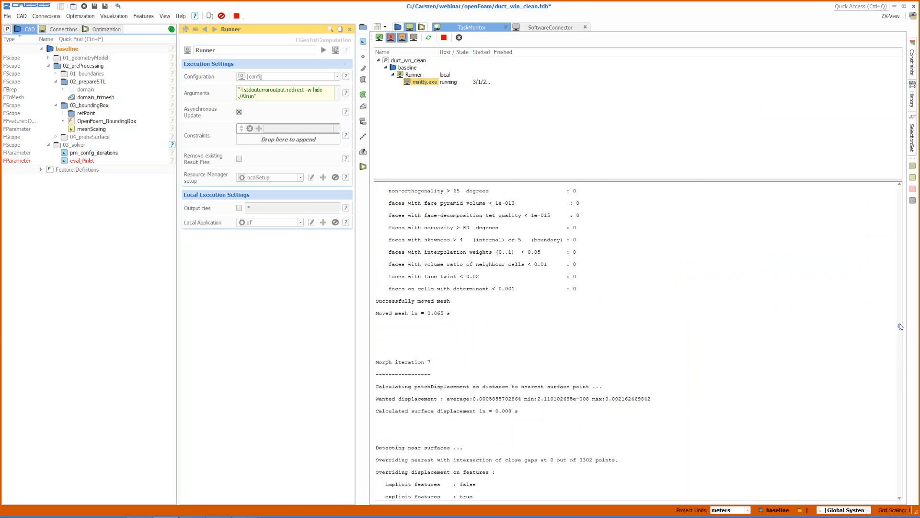
left_click_drag(899, 325, 902, 481)
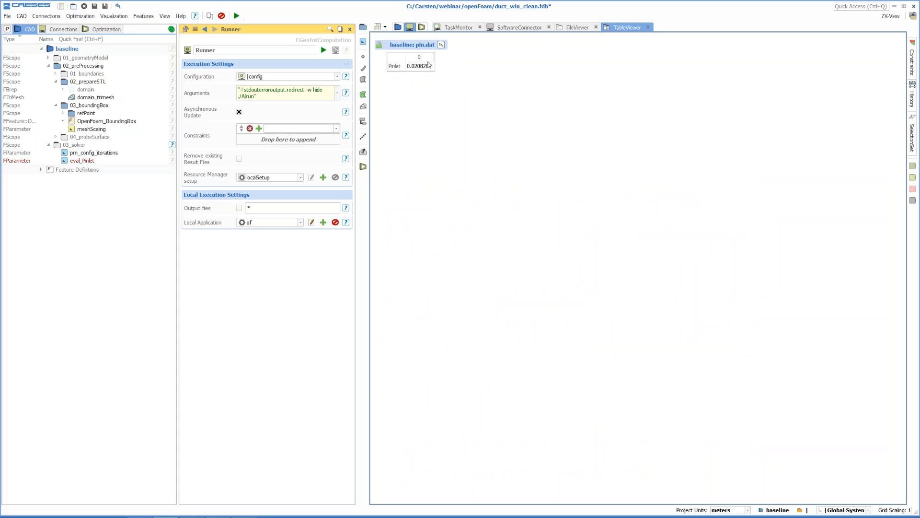
Step: Multiply the value expression of the eval_Pinlet parameter by 1000
left_click(124, 163)
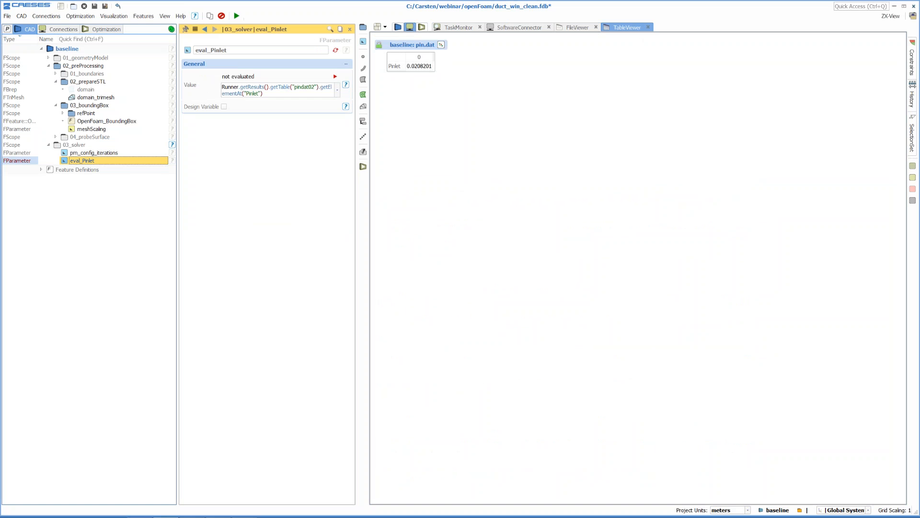
left_click(398, 28)
left_click(282, 94)
left_click(274, 94)
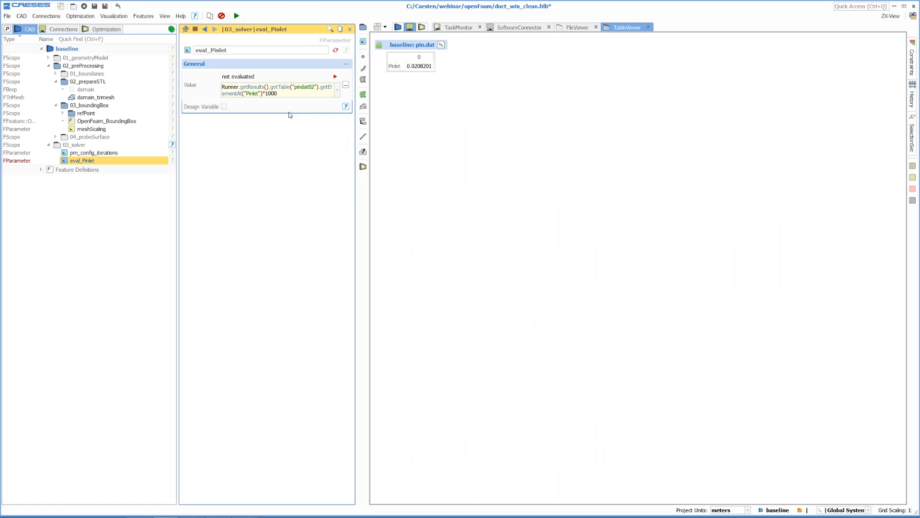
key("Return")
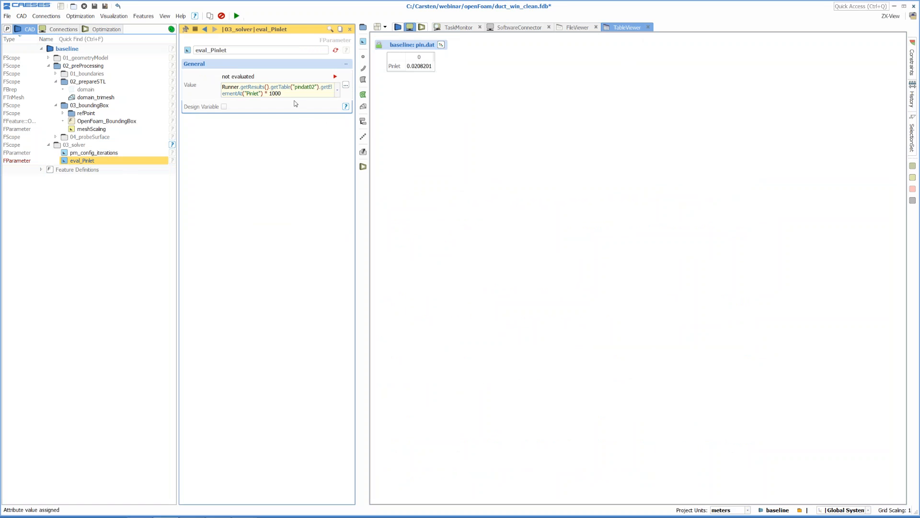
left_click(290, 94)
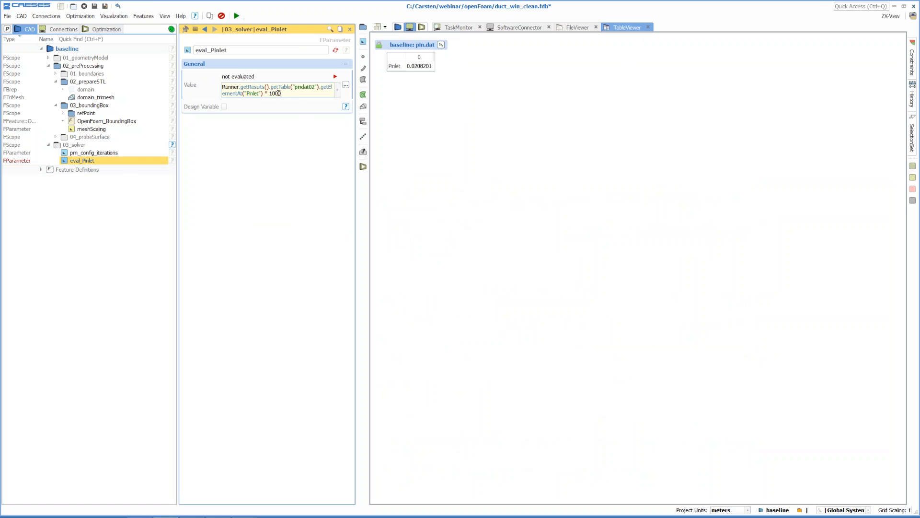
Step: Hide all baseline geometry in the 3D view and collapse the 02_preProcessing and 03_solver scopes
left_click(398, 27)
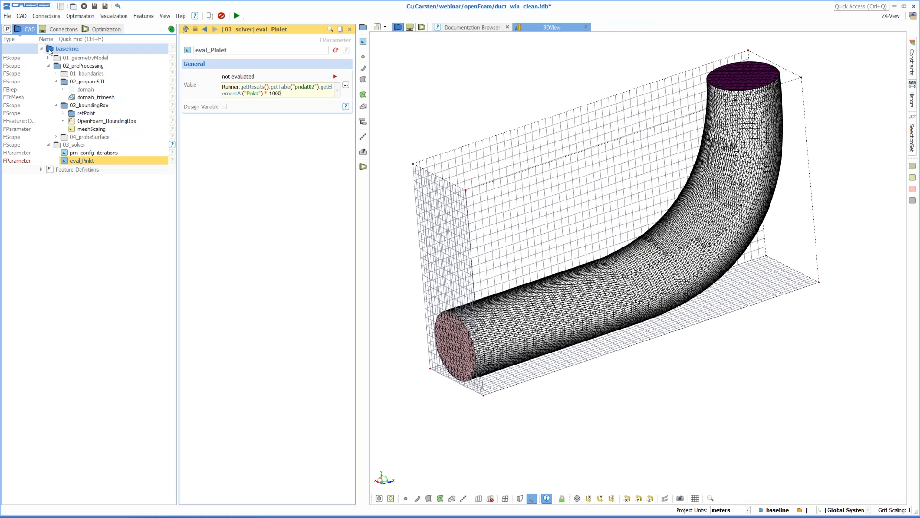
left_click(50, 49)
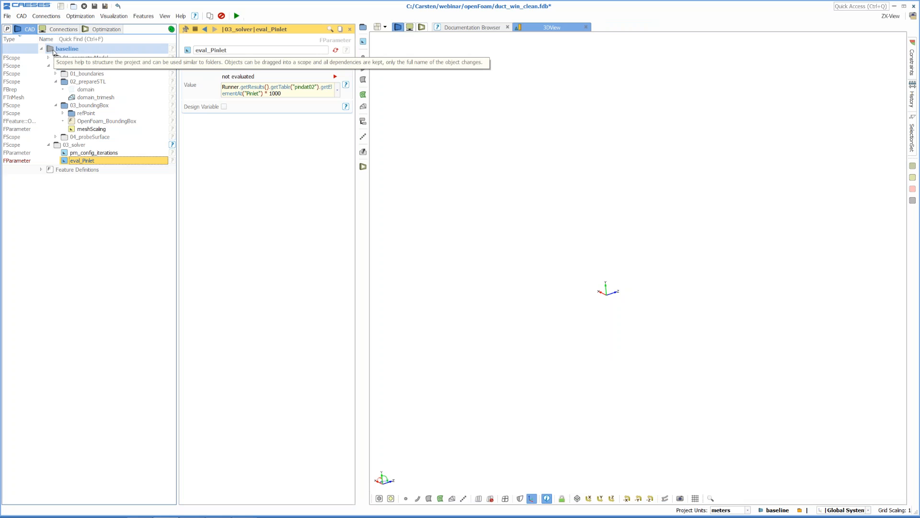
left_click(48, 66)
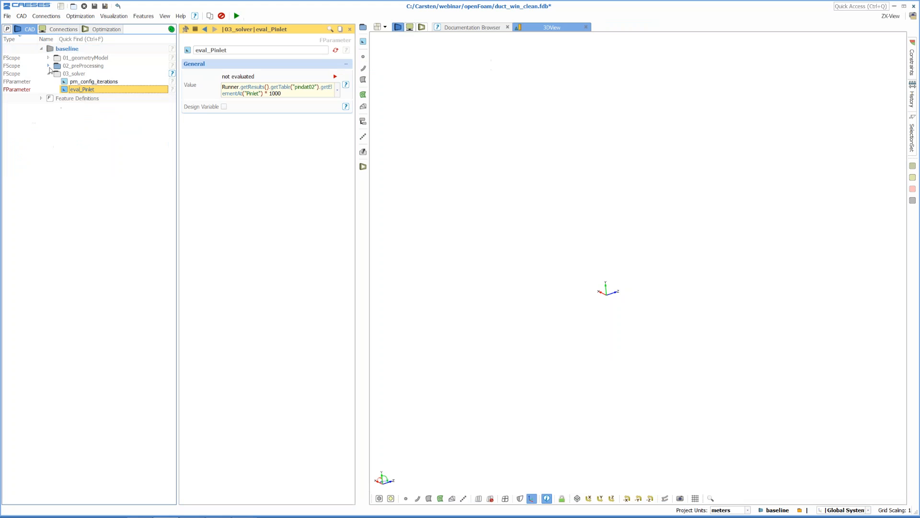
left_click(48, 73)
Step: Expand the Runner's results among the connections and open the internalMesh visualization settings
left_click(60, 30)
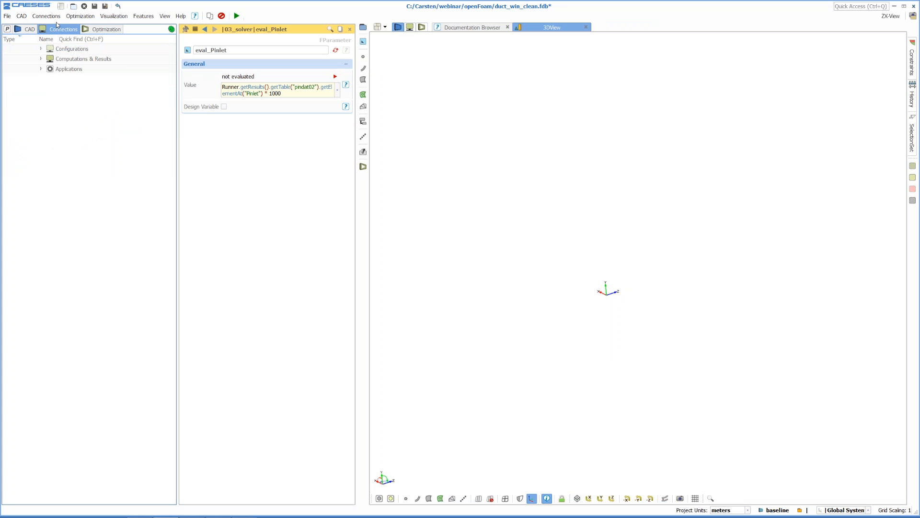
left_click(41, 58)
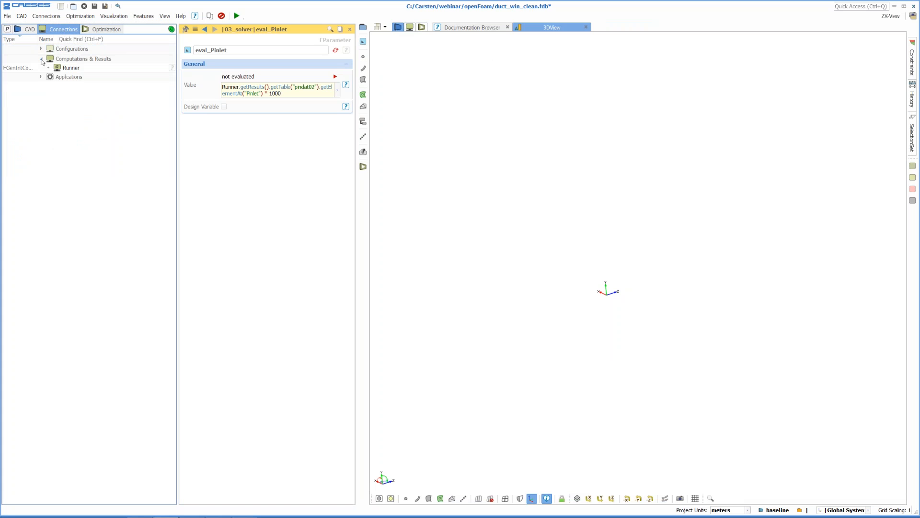
left_click(47, 68)
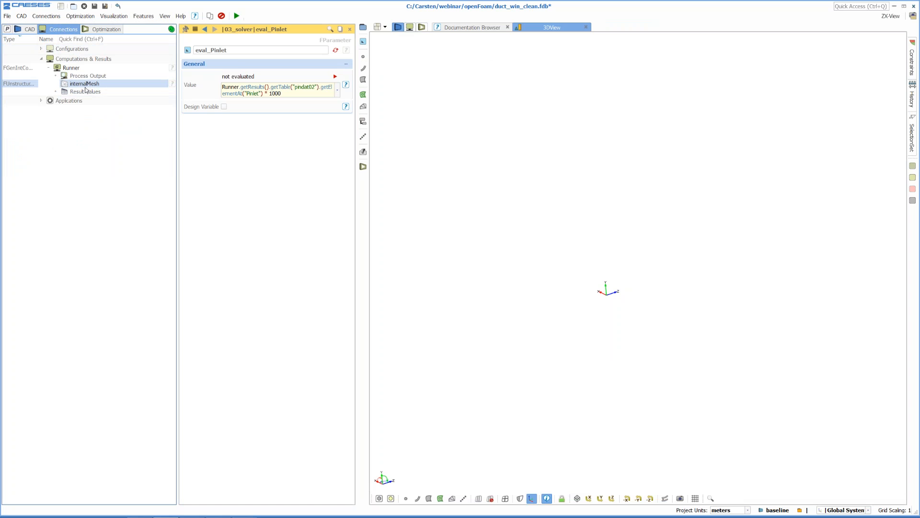
left_click(66, 86)
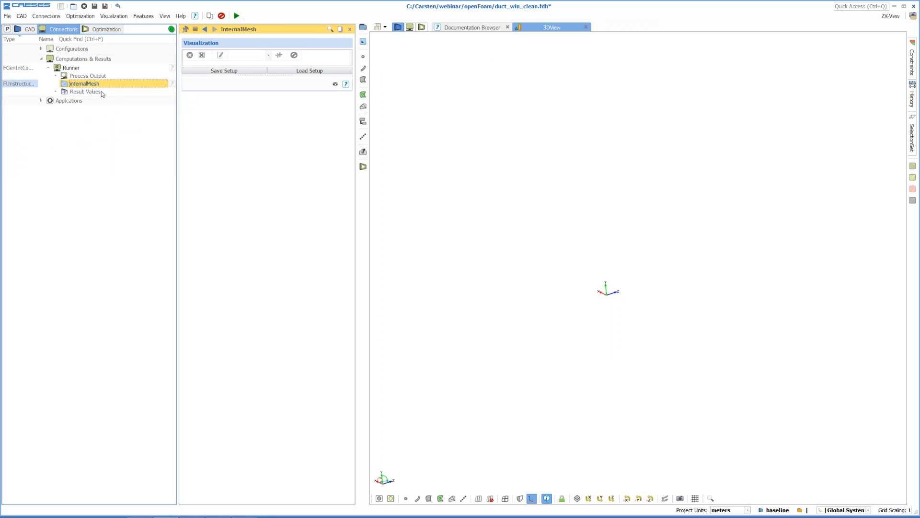
Step: Add a grid plane cut visualization to internalMesh and set its cut position to 0
left_click(246, 56)
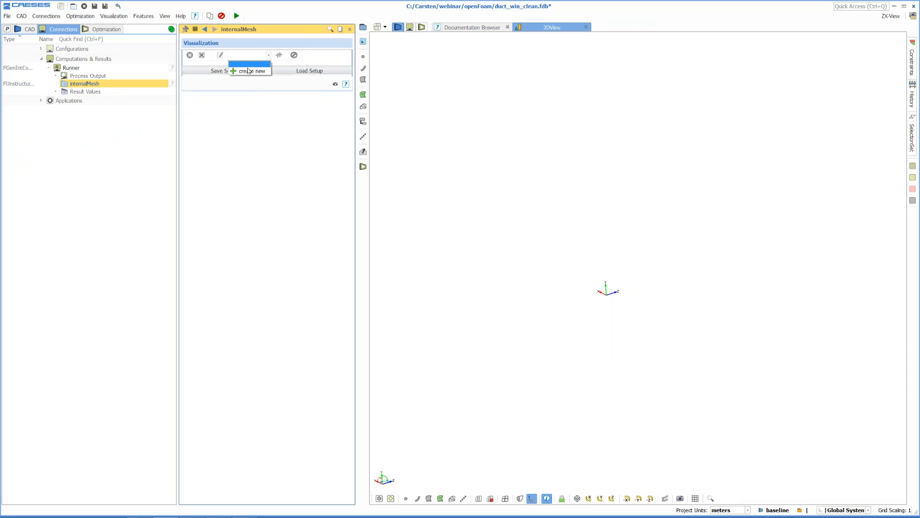
left_click(247, 70)
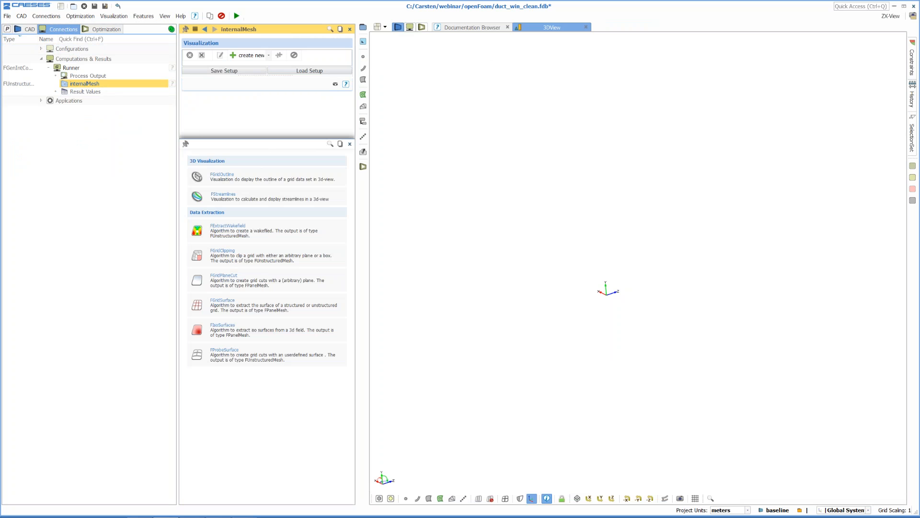
left_click(224, 276)
left_click(259, 191)
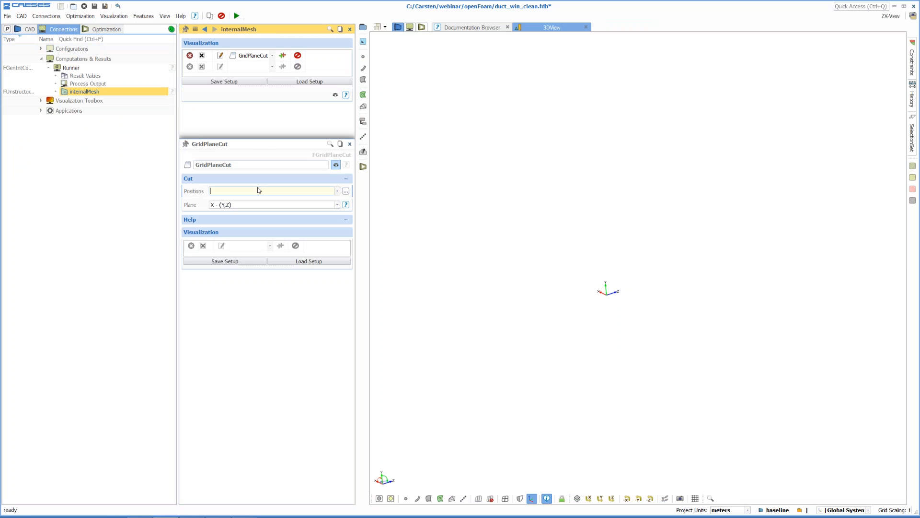
type("0")
Step: Add a contour plot to the grid plane cut and map the velocity magnitude |U| onto it
left_click(249, 245)
left_click(252, 259)
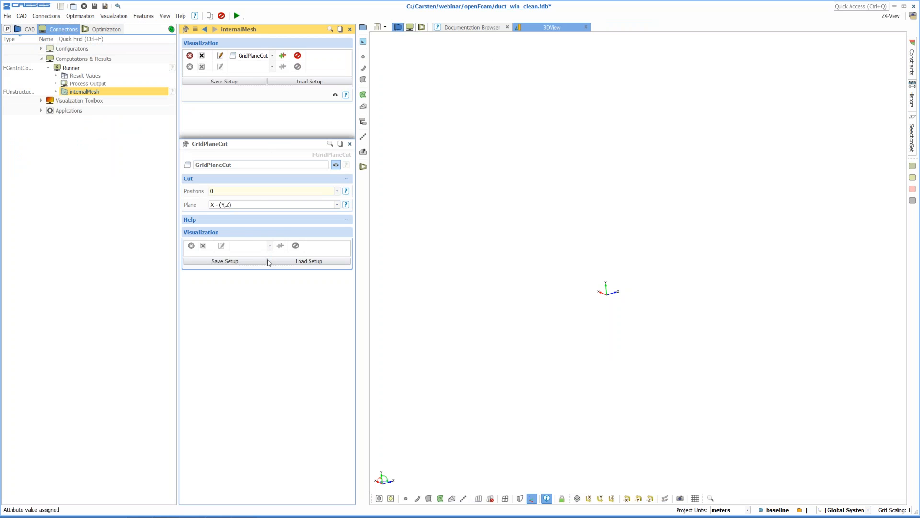
left_click(233, 246)
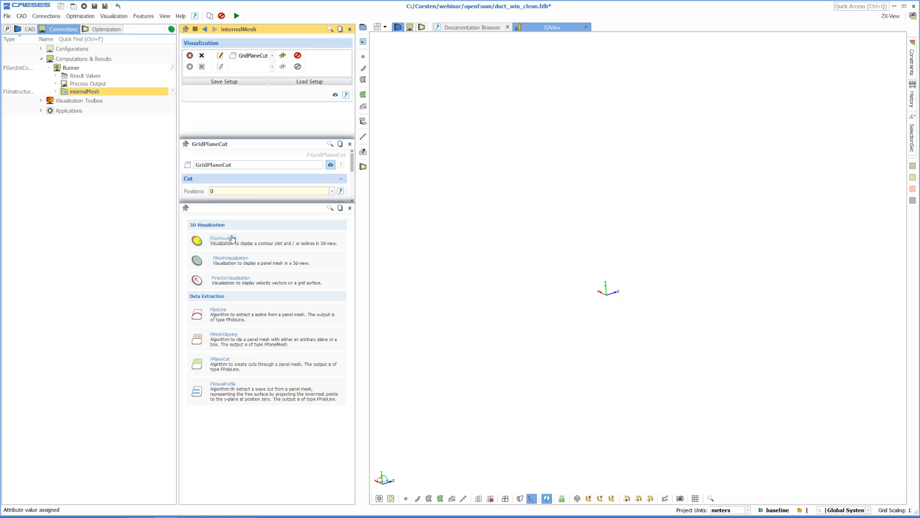
left_click_drag(561, 253, 554, 273)
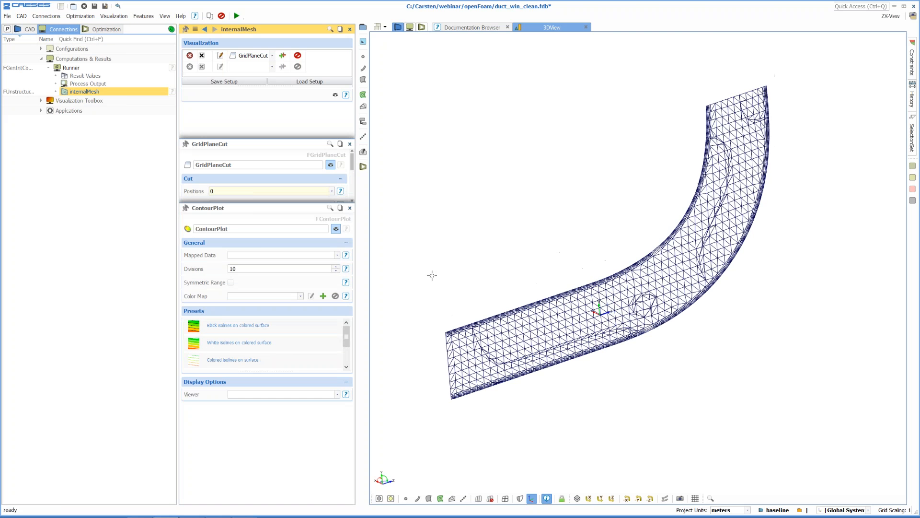
left_click(249, 255)
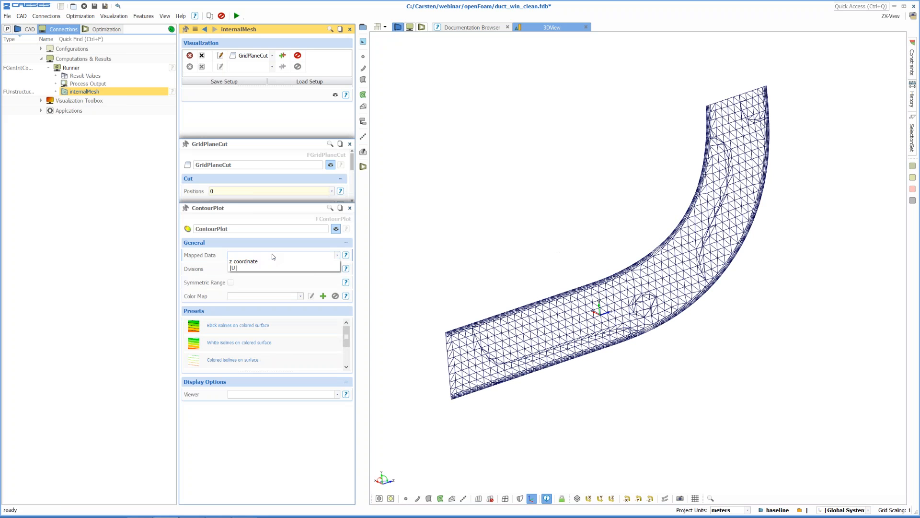
left_click(247, 306)
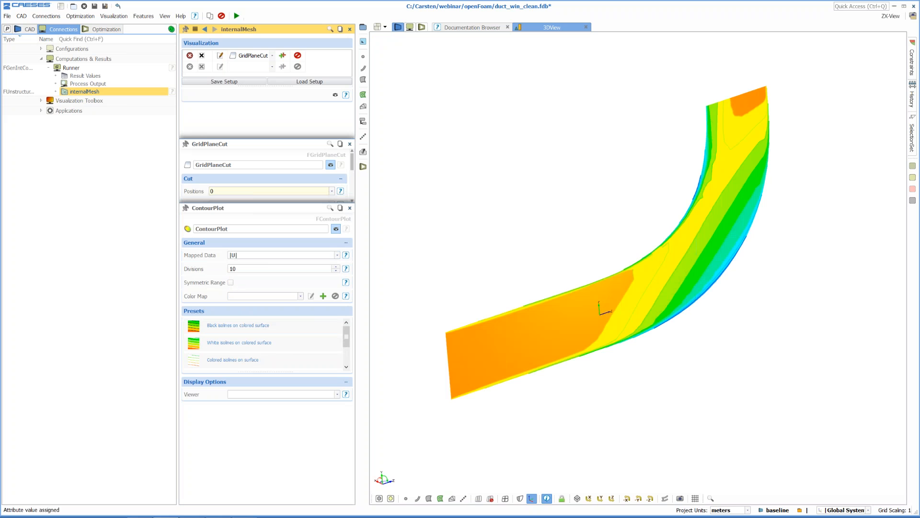
left_click_drag(615, 273, 639, 276)
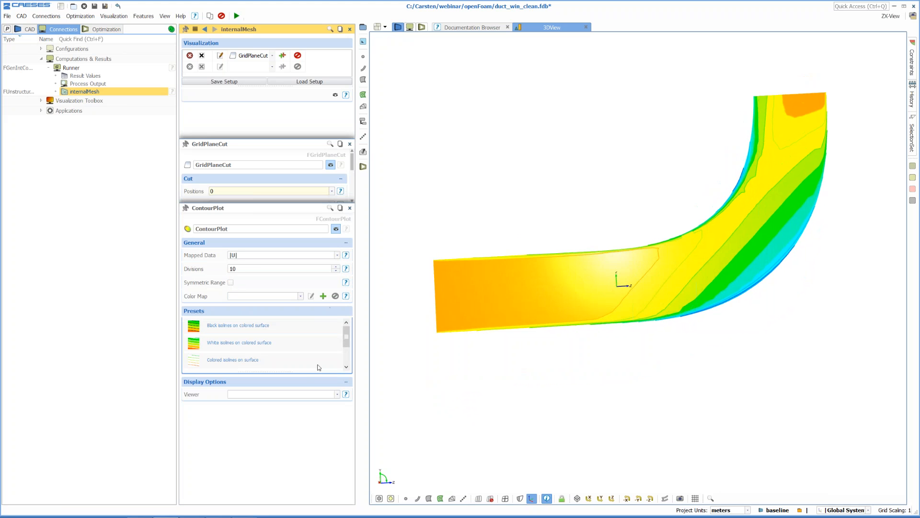
Step: Turn off lighting in the contour plot's display options
left_click(307, 382)
left_click(230, 434)
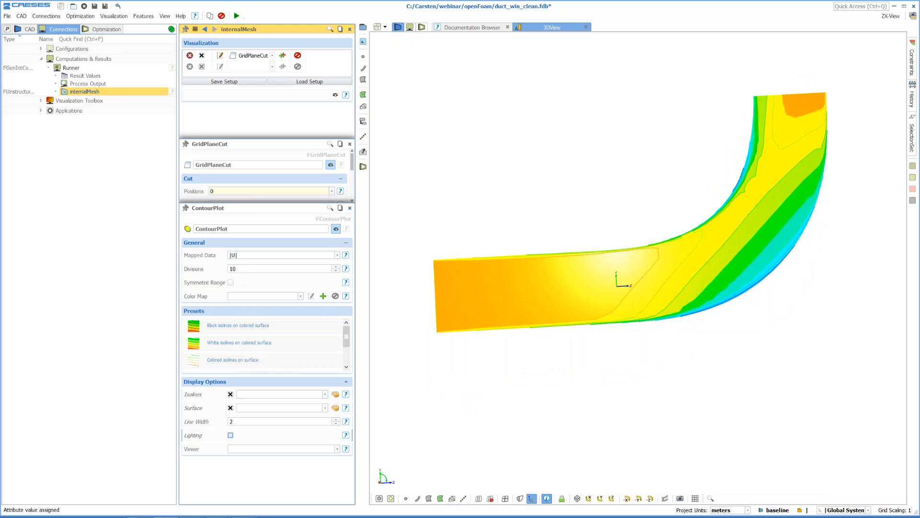
left_click(306, 382)
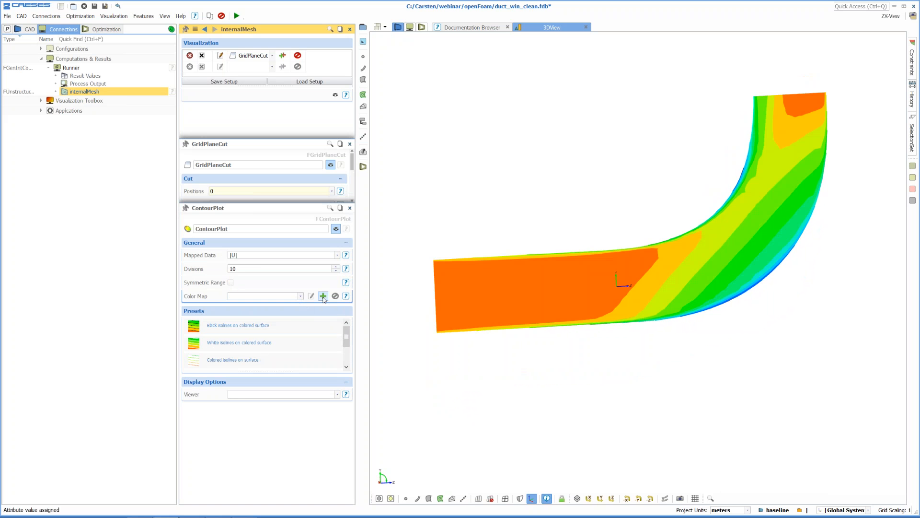
Step: Create a color map for the contour plot and set its values to 0.2, 0.65: 20
left_click(323, 297)
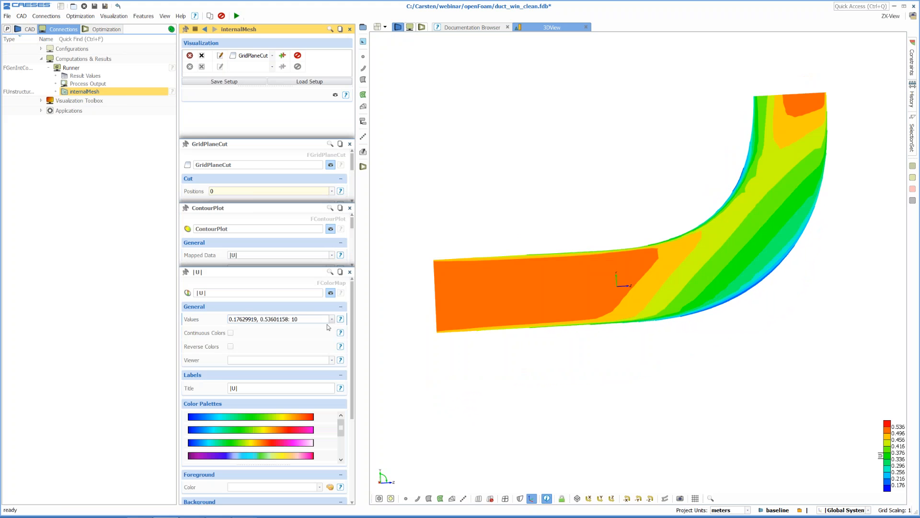
mouse_move(257, 319)
left_mouse_down()
mouse_move(235, 320)
mouse_move(247, 319)
left_mouse_up()
type("2, 0.")
type("65:")
type("20")
key("Return")
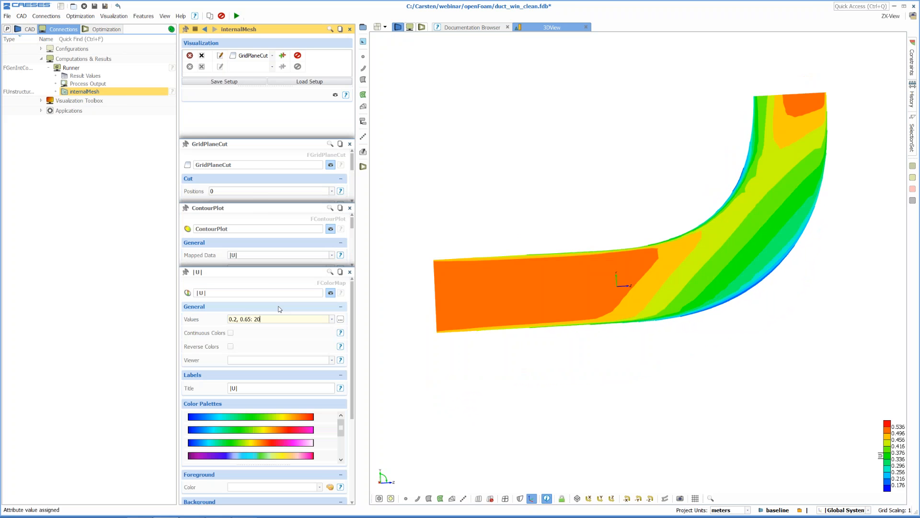
Step: Enable continuous colors for the |U| color map, apply the muted blue-white-red palette and close the color map settings
left_click(297, 429)
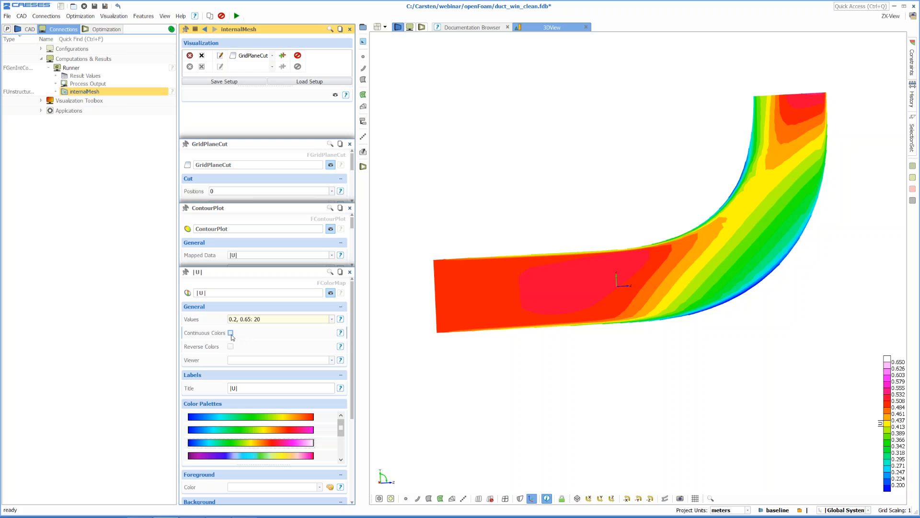
left_click(231, 334)
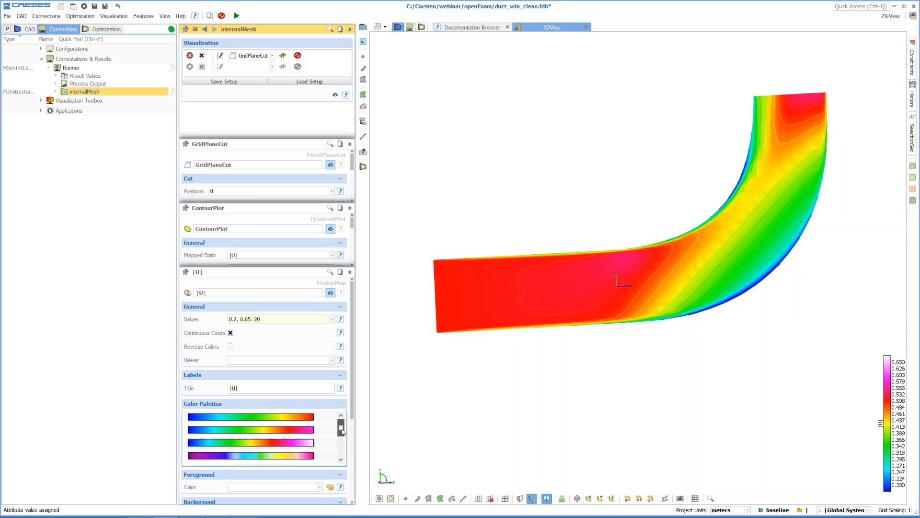
left_click_drag(342, 431, 342, 452)
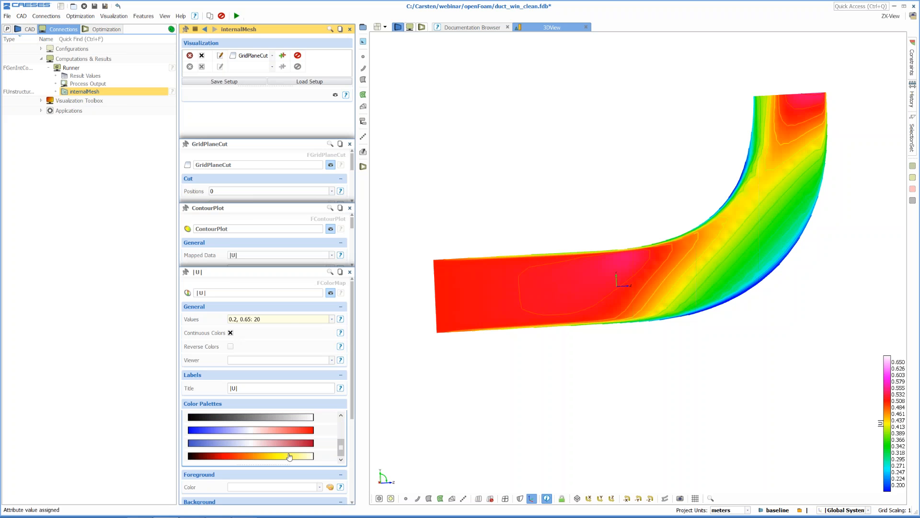
left_click(324, 440)
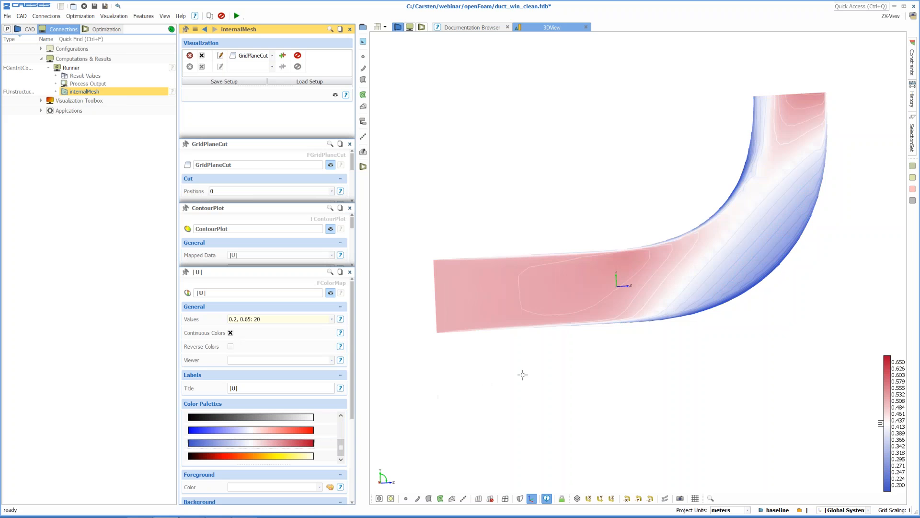
middle_click_drag(523, 374, 511, 397)
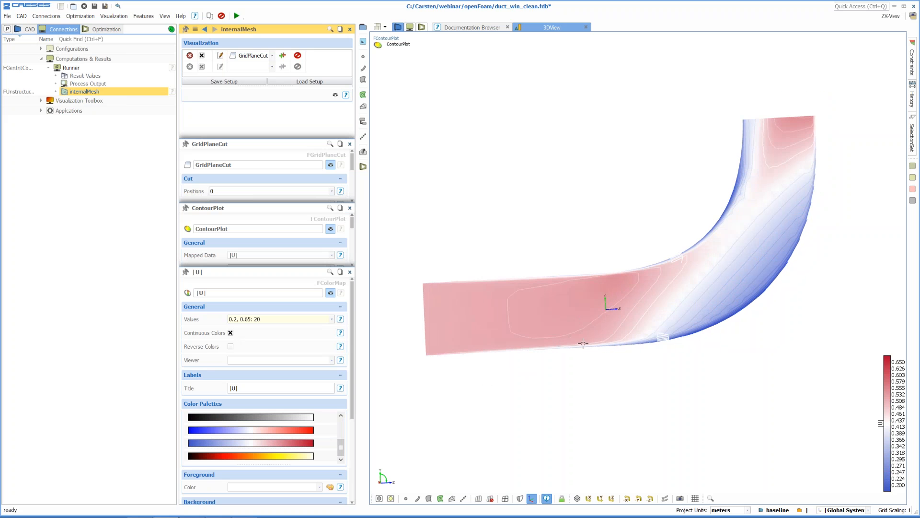
left_click(350, 272)
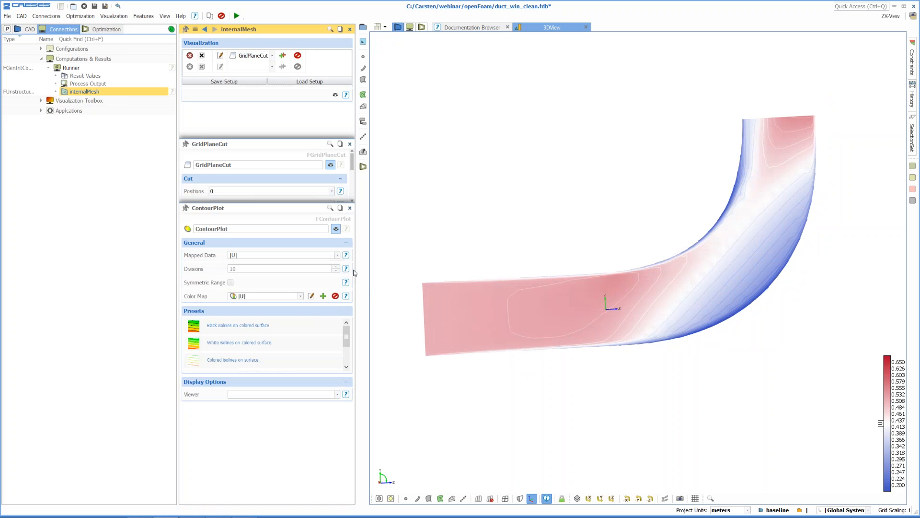
Step: Apply the black isolines on colored surface preset to the contour plot, turn off its lighting and close its settings
left_click(258, 344)
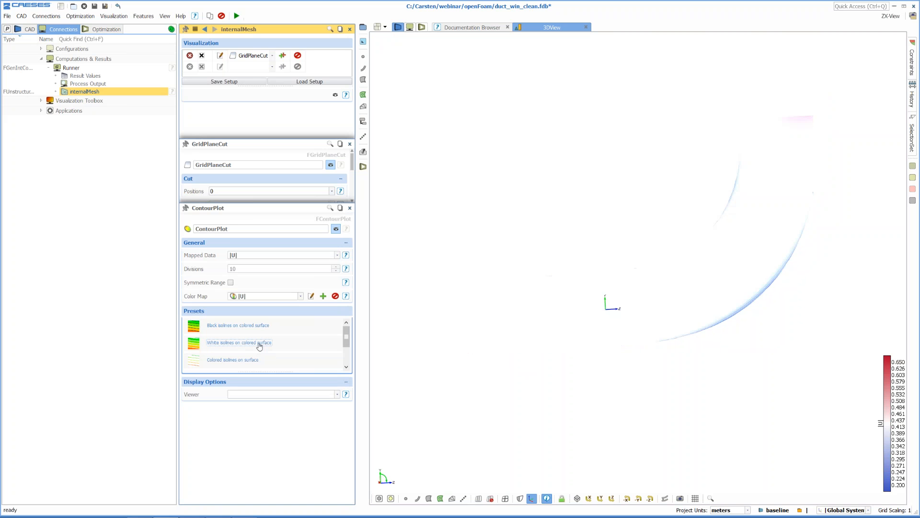
left_click(260, 326)
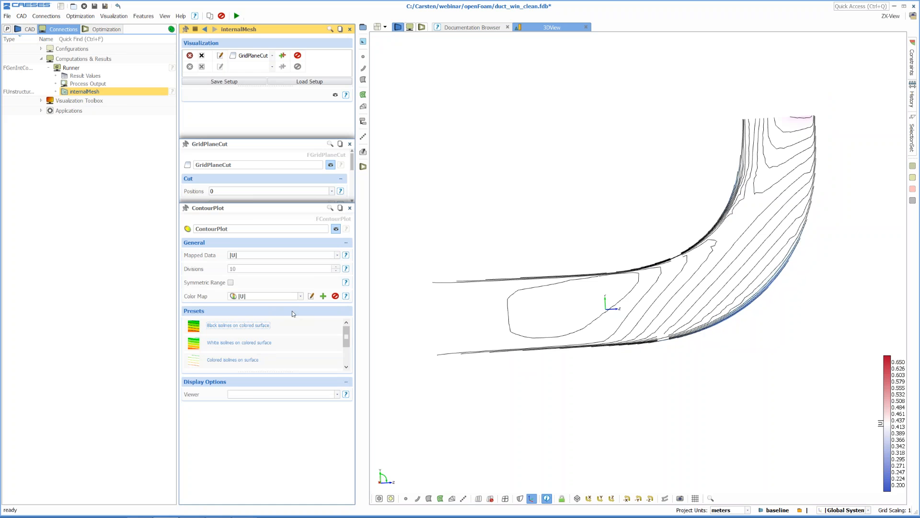
left_click(231, 435)
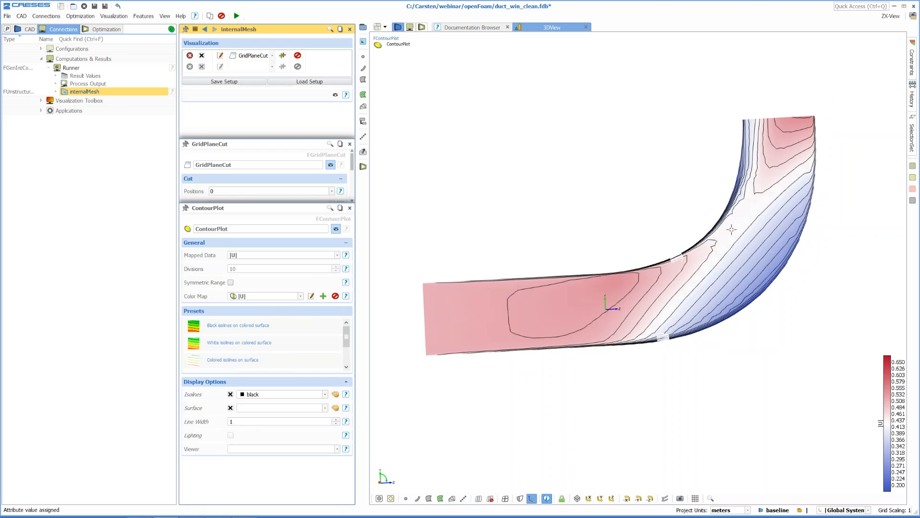
right_click_drag(679, 277, 693, 278)
left_click_drag(694, 278, 690, 277)
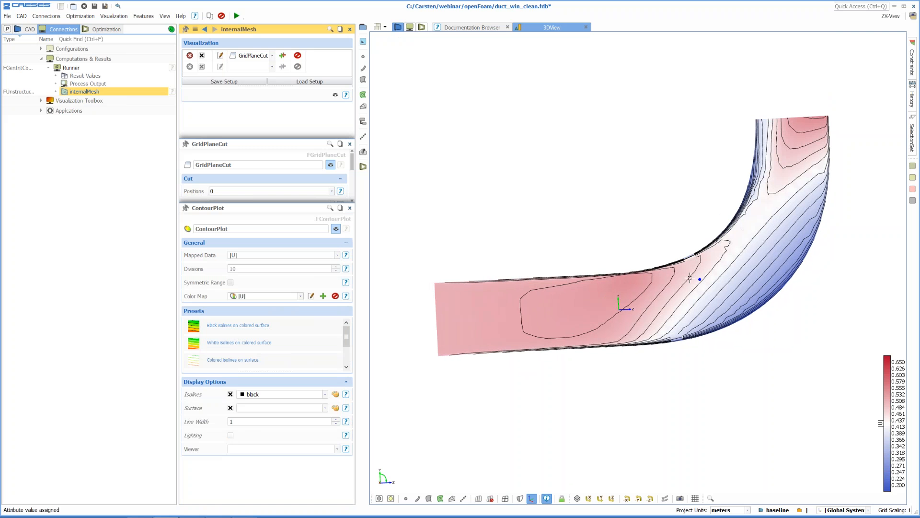
left_click(350, 207)
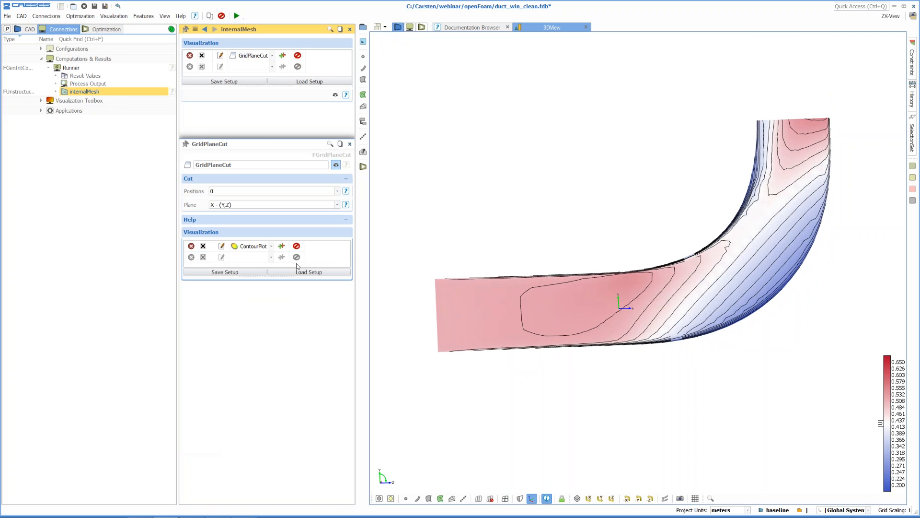
Step: Add a new mesh visualization to the grid plane cut and apply the preset that draws the mesh only
left_click(259, 258)
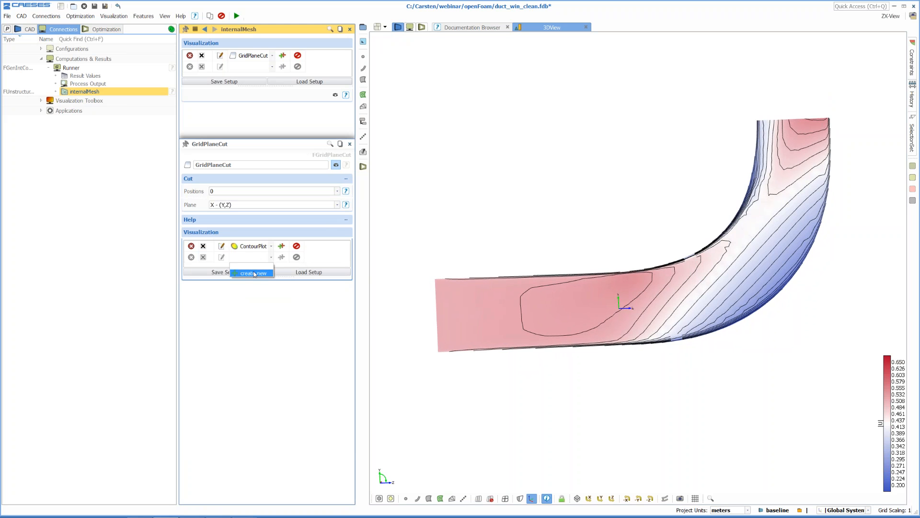
left_click(254, 274)
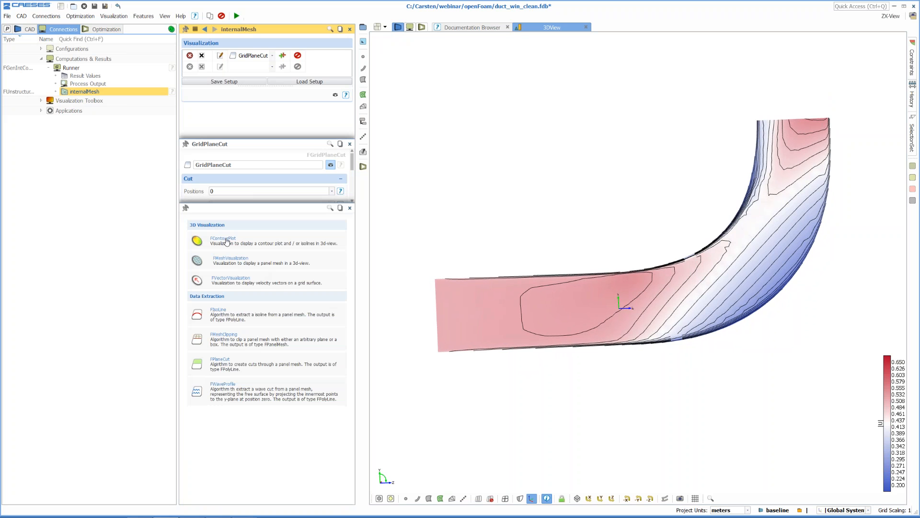
left_click(245, 262)
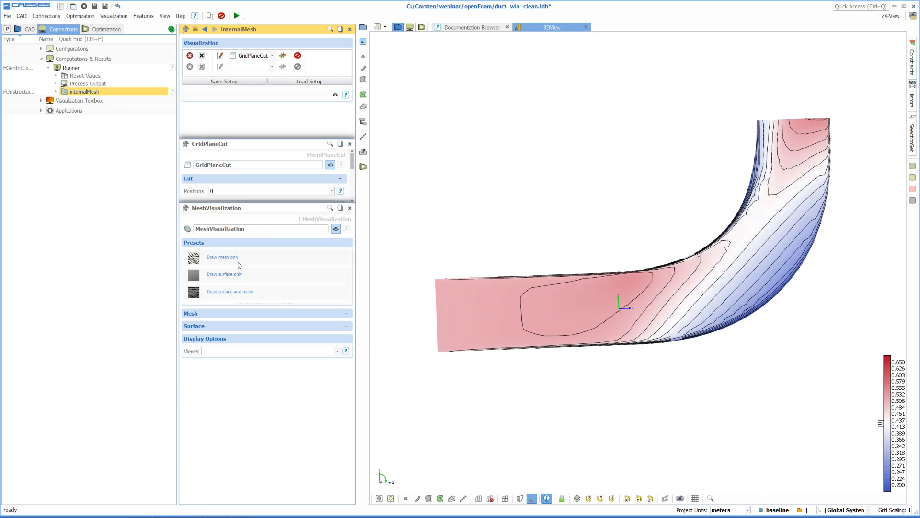
left_click(239, 264)
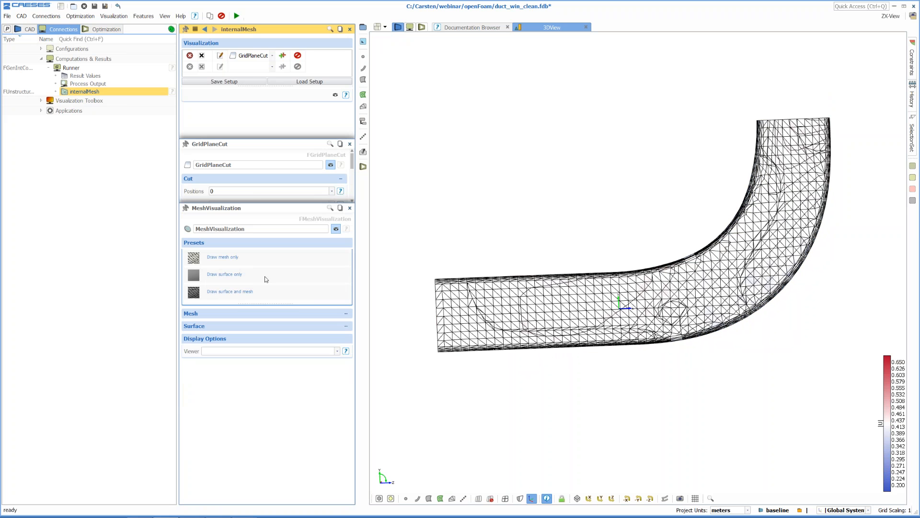
left_click(228, 259)
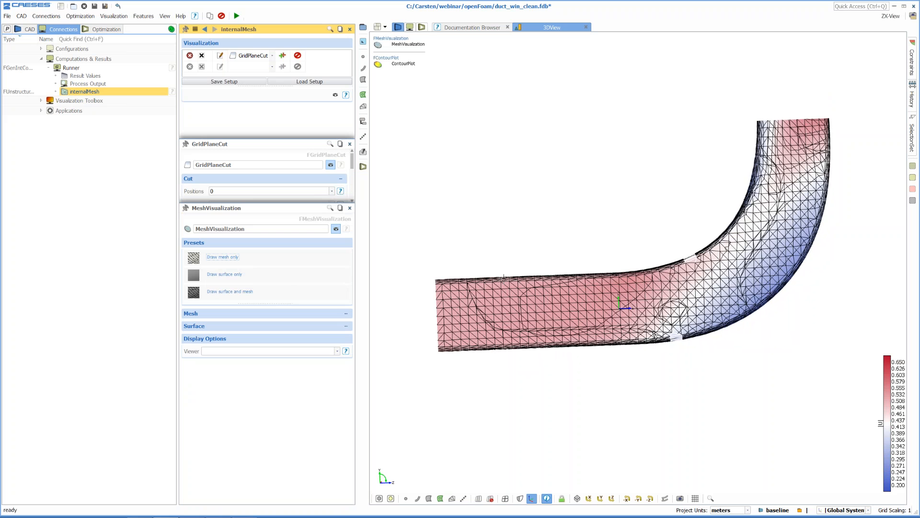
Step: Close the mesh visualization's settings and hide the mesh on the plane cut
scroll(508, 279, "up", 5)
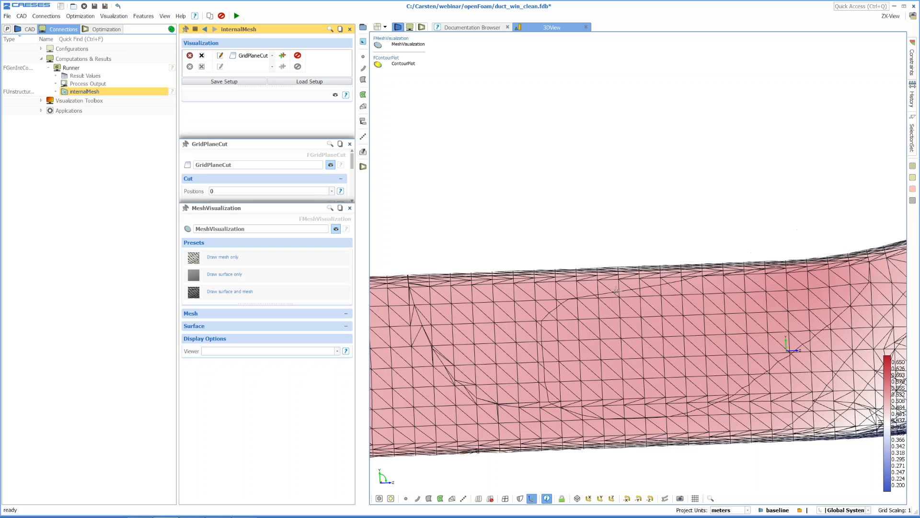
scroll(674, 291, "down", 3)
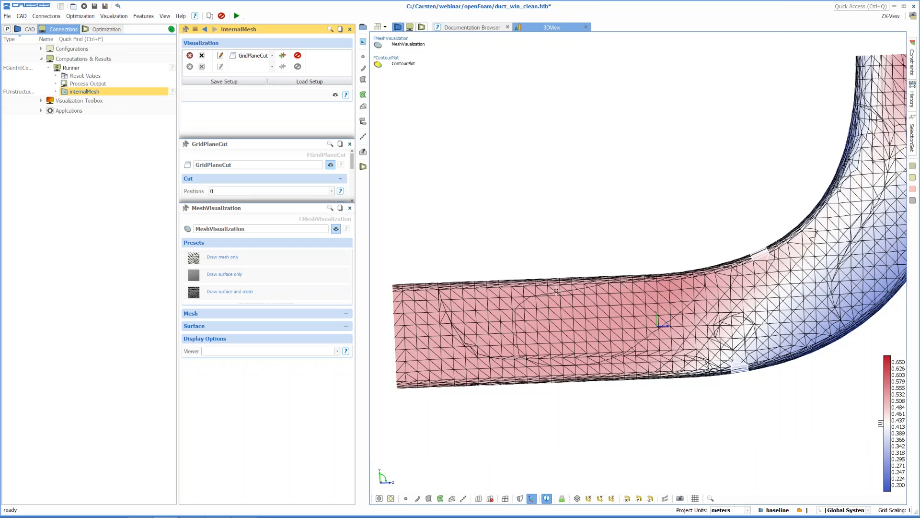
right_click_drag(556, 291, 412, 318)
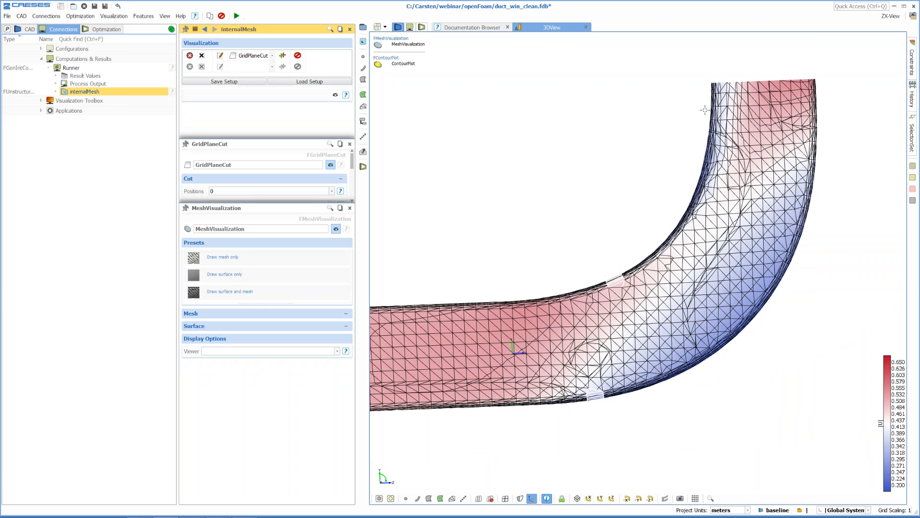
right_click_drag(581, 331, 620, 309)
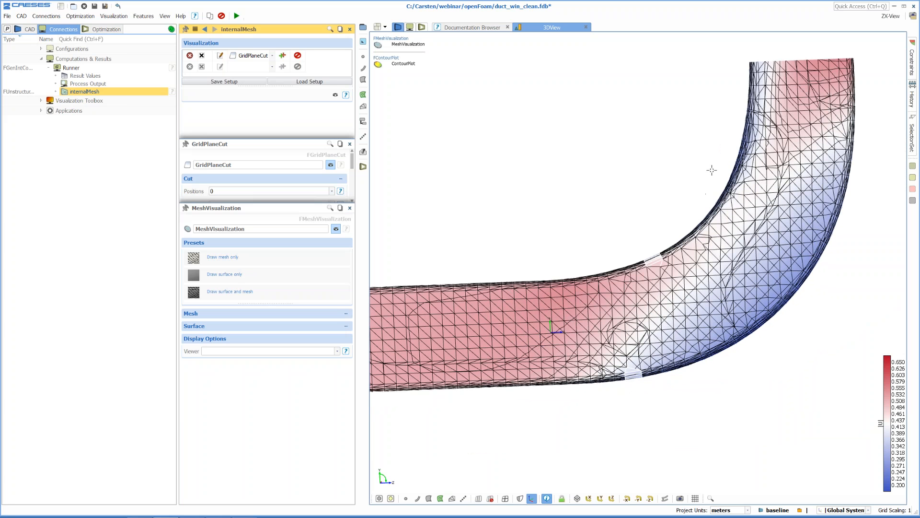
right_click_drag(581, 280, 578, 288)
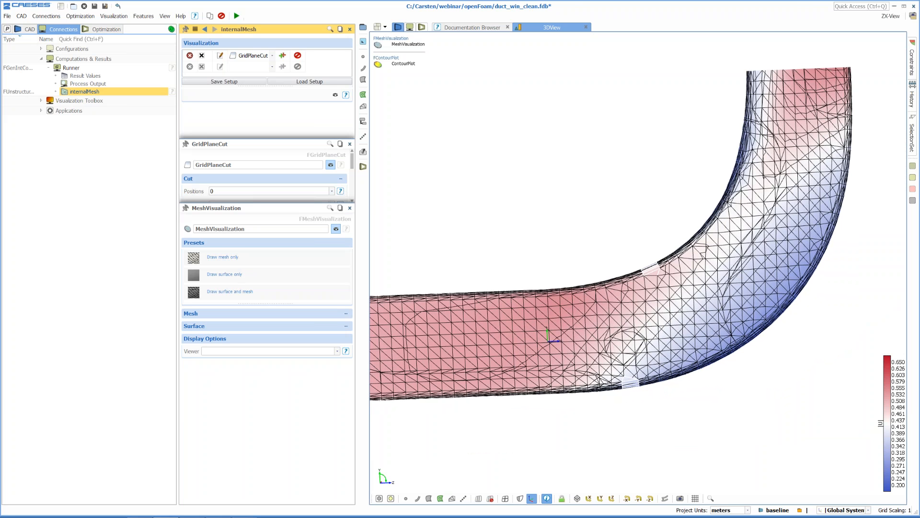
left_click(350, 207)
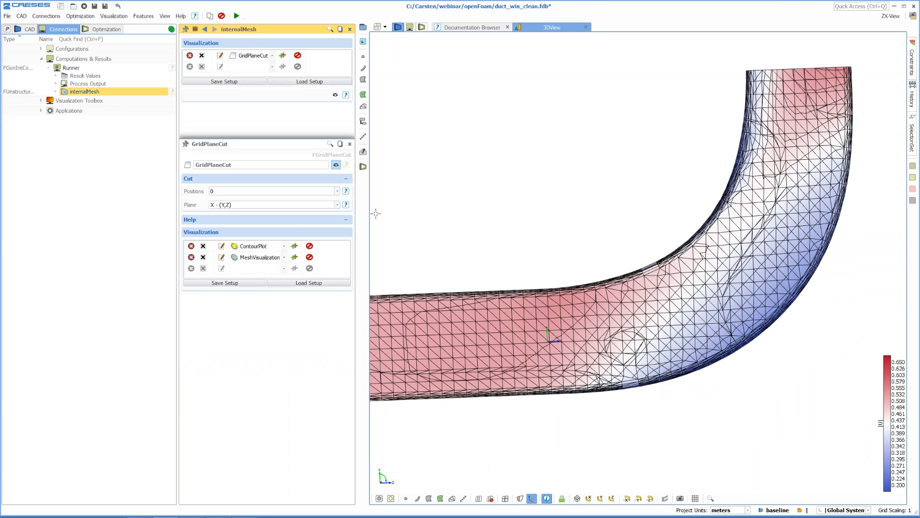
left_click(204, 257)
scroll(524, 241, "down", 4)
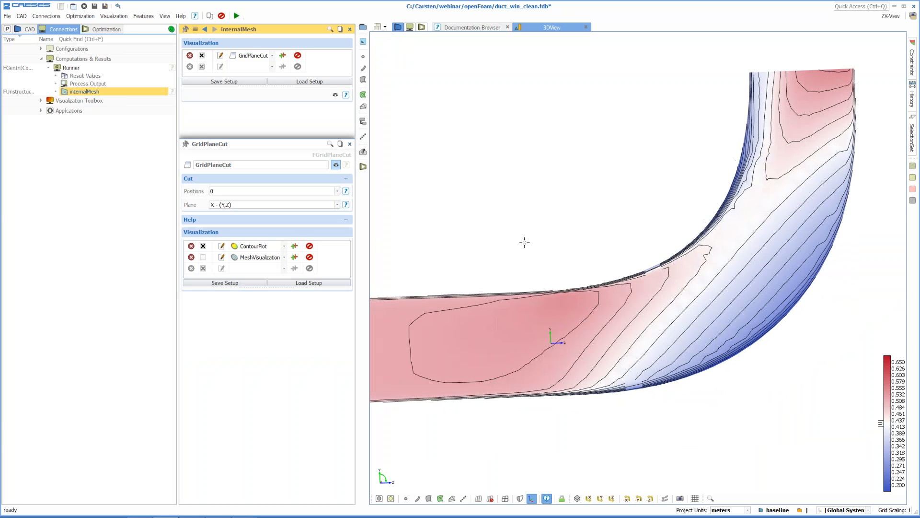
Step: Add a probe surface to internalMesh, and expand 02_preProcessing and display its 04_probeSurface scope in the CAD model
left_click(248, 67)
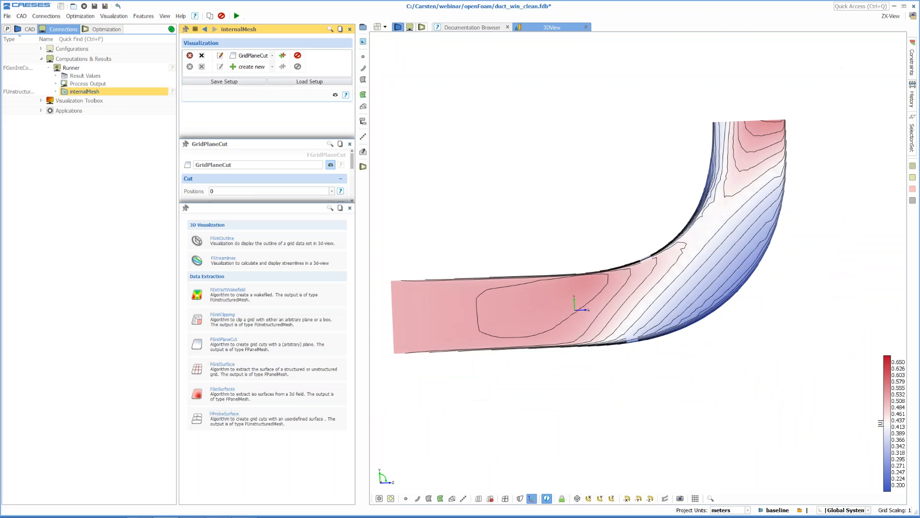
left_click(228, 415)
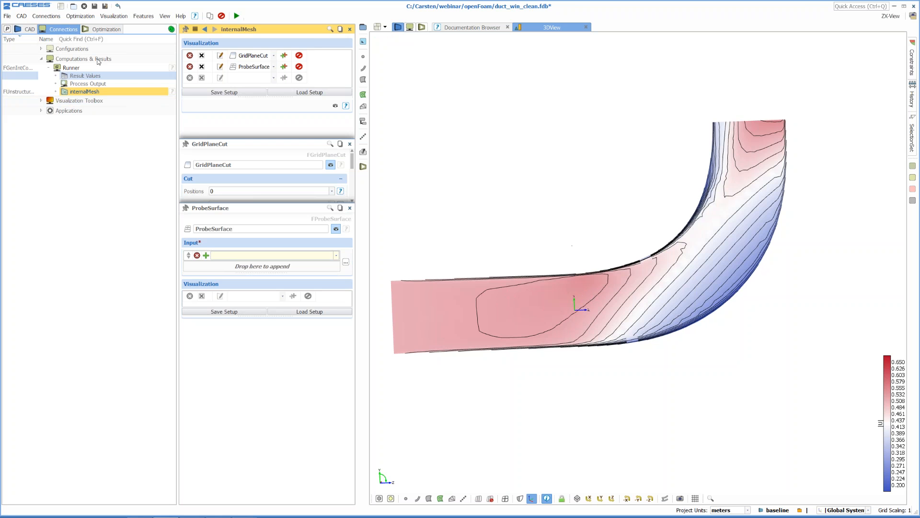
left_click(25, 26)
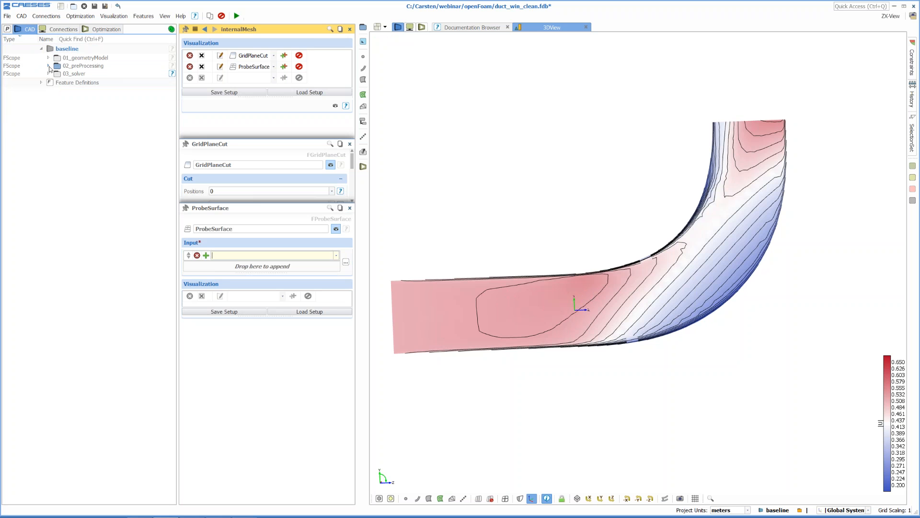
left_click(49, 66)
left_click(50, 50)
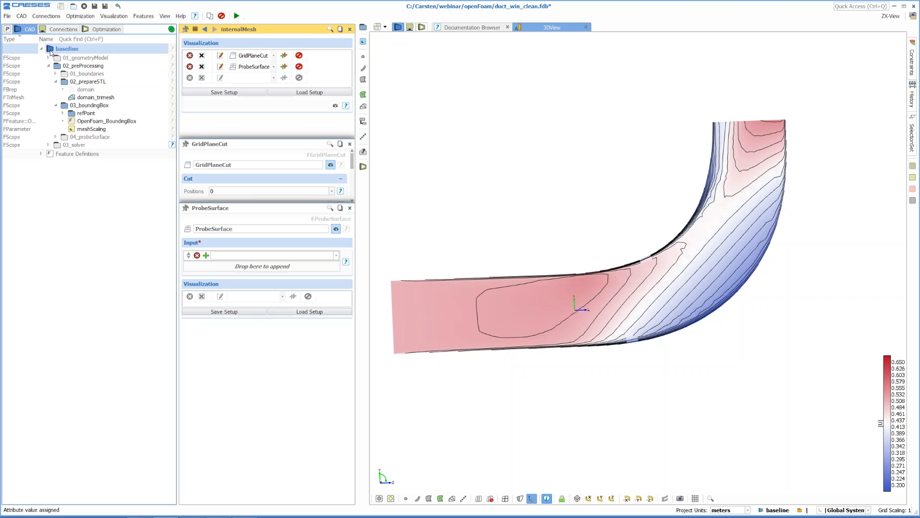
left_click(64, 138)
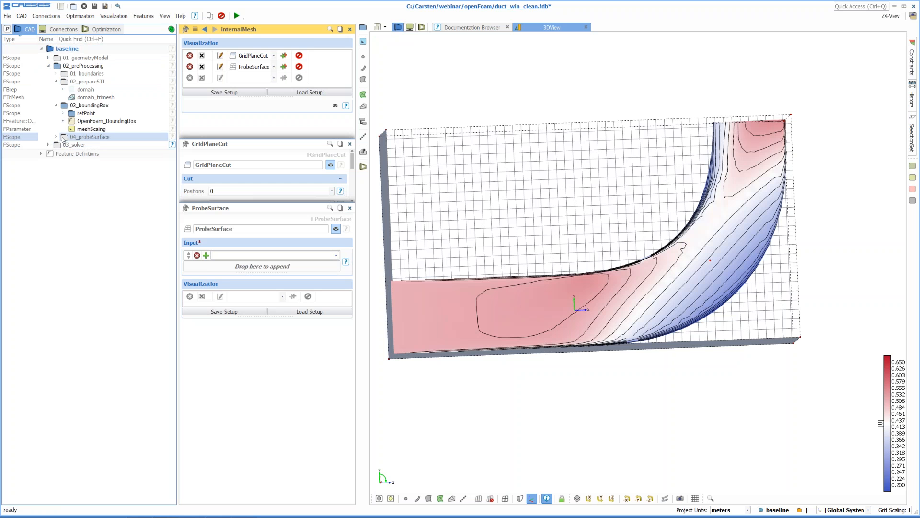
left_click(56, 137)
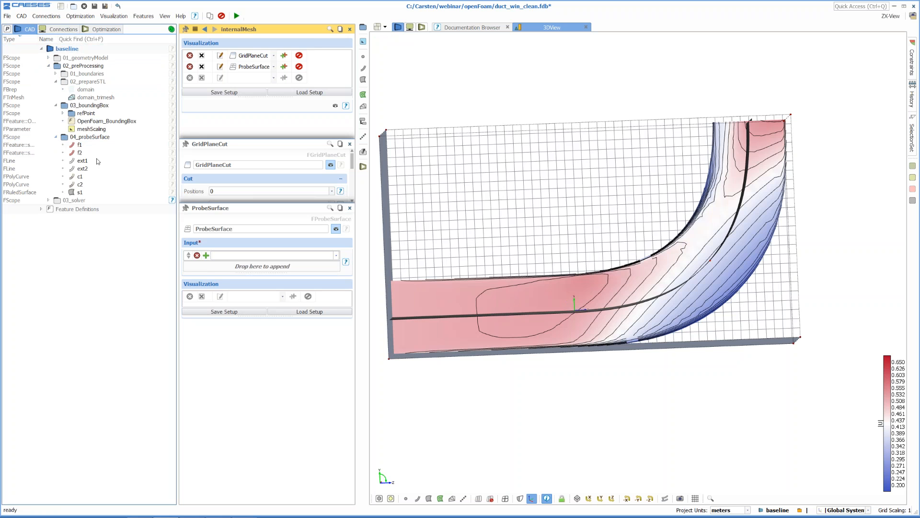
left_click_drag(647, 332, 674, 341)
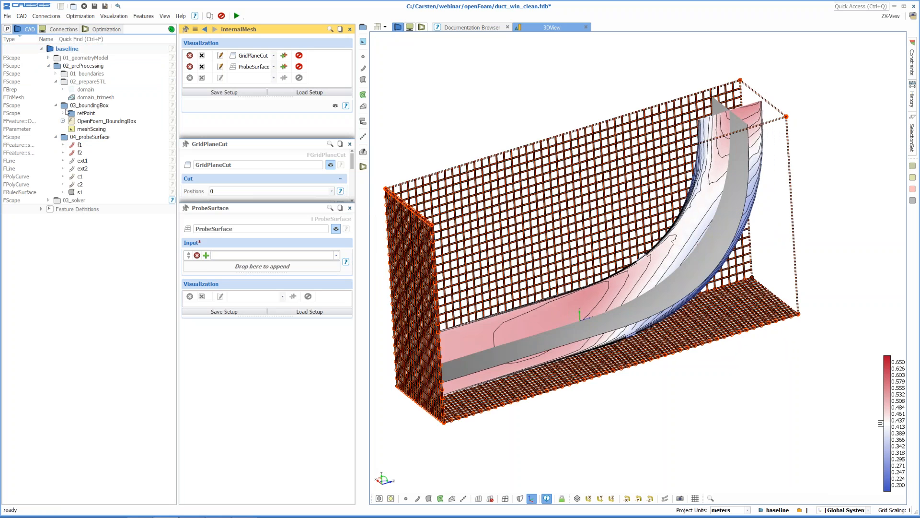
Step: Hide the 03_boundingBox scope and assign surface s1 from 04_probeSurface as the probe surface's input
left_click(65, 105)
left_click_drag(550, 332, 570, 337)
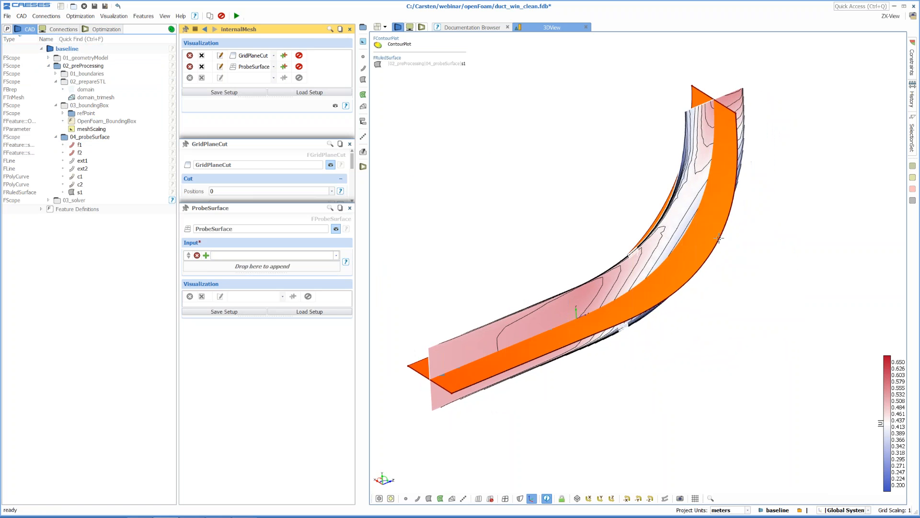
left_click(56, 137)
left_click(56, 138)
left_click(233, 254)
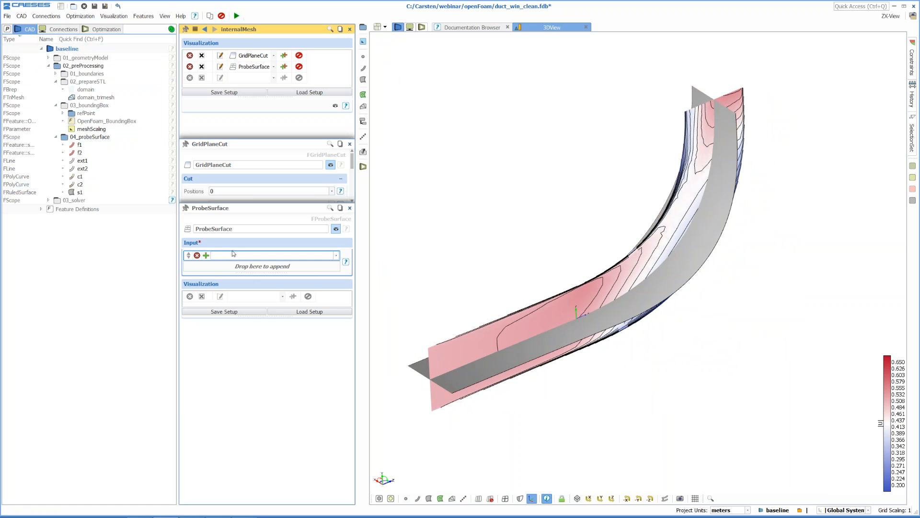
left_click(99, 192)
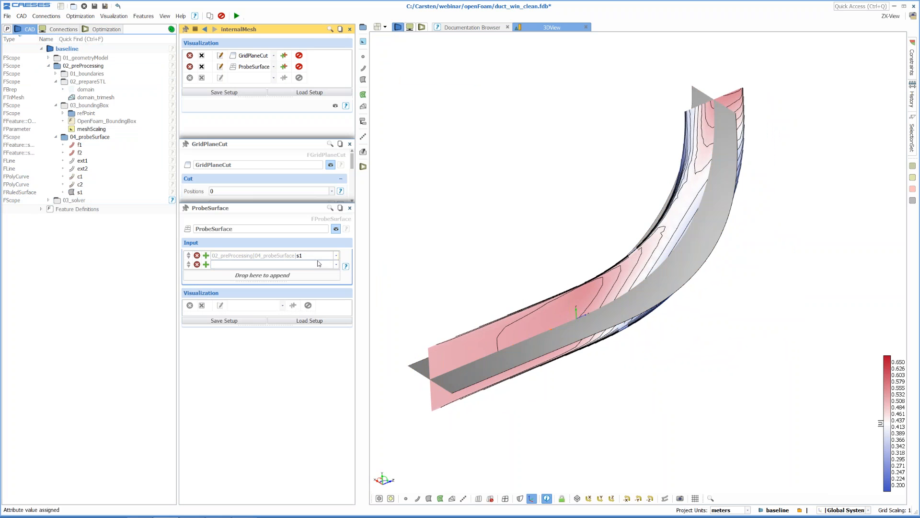
Step: Hide the 04_probeSurface geometry, apply the existing ContourPlot to the probe surface and close its settings
left_click(63, 137)
left_click(246, 306)
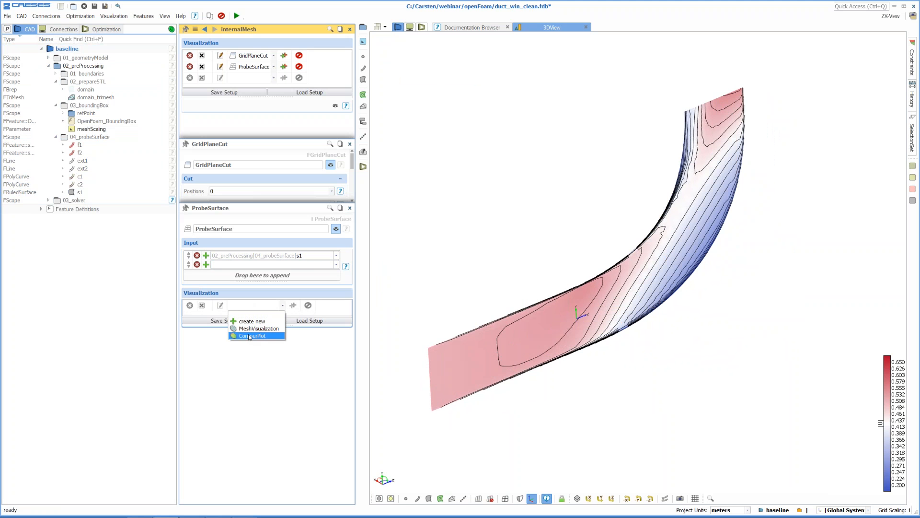
left_click(248, 334)
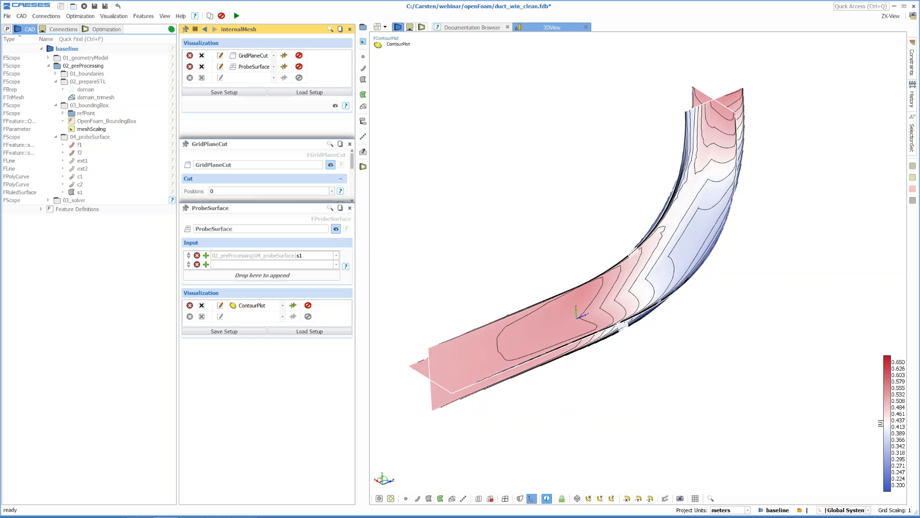
middle_click_drag(579, 317, 601, 343)
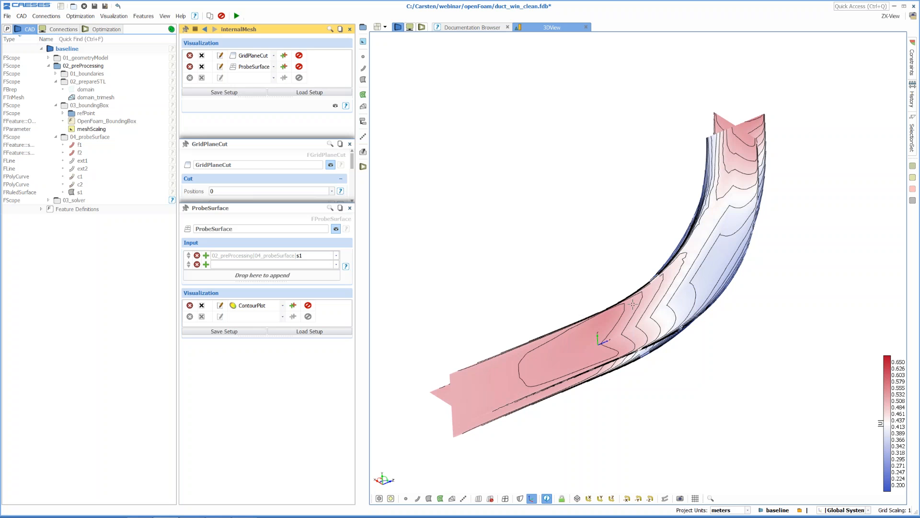
left_click(350, 209)
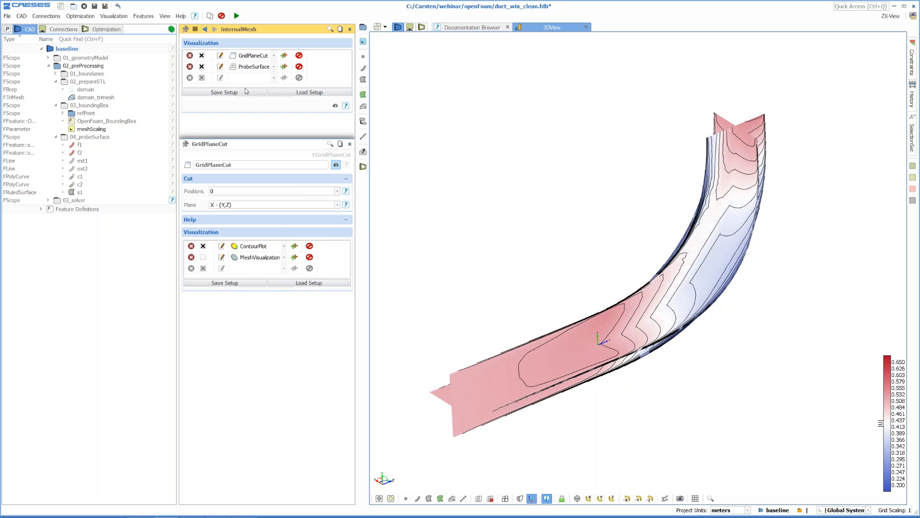
Step: Hide the probe surface visualization of internalMesh and close the grid plane cut's settings
left_click(202, 67)
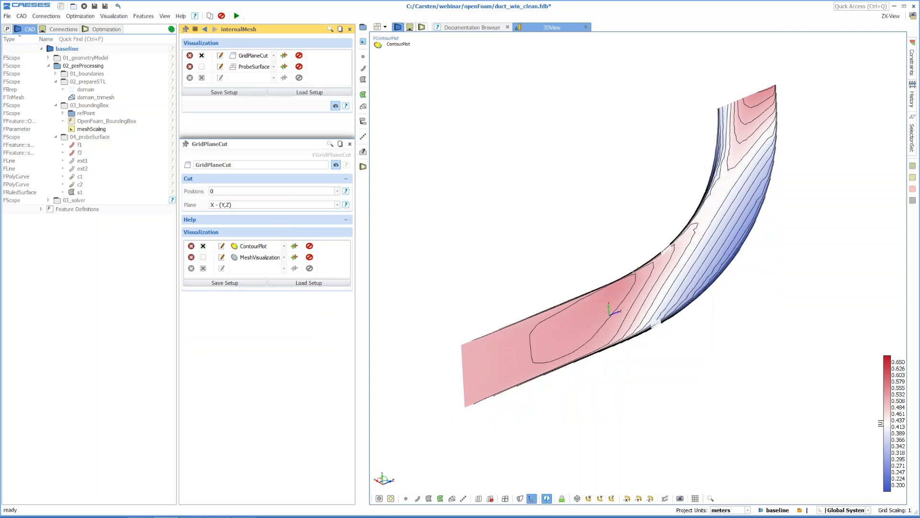
left_click(349, 144)
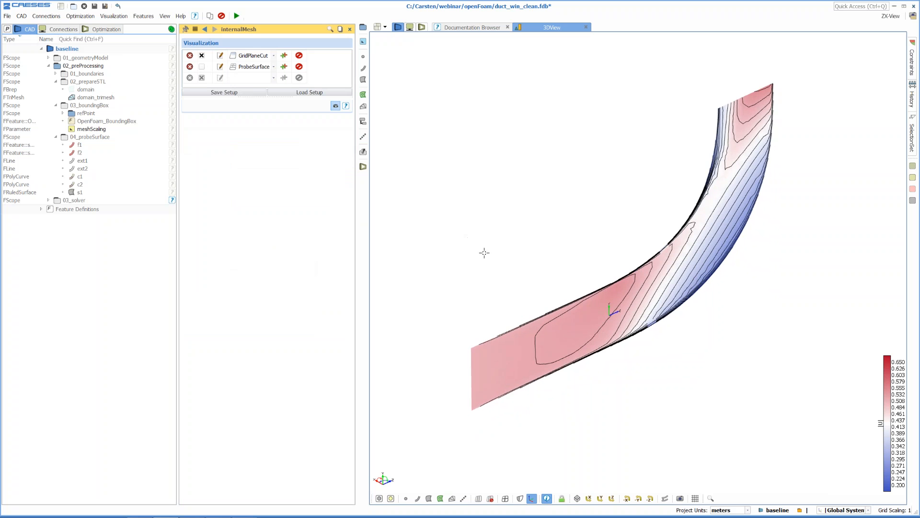
left_click_drag(498, 271, 489, 252)
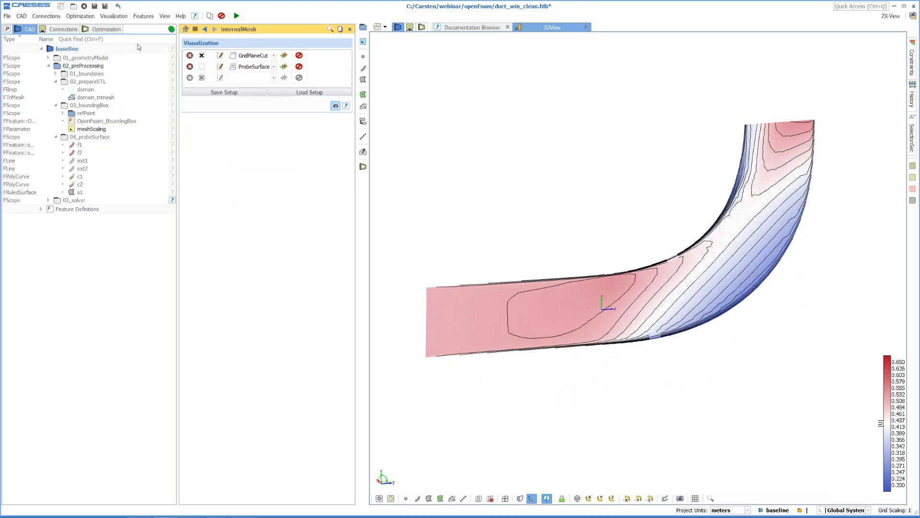
Step: Create a Sobol design engine named DOE and set its number of variants to 10
left_click(80, 17)
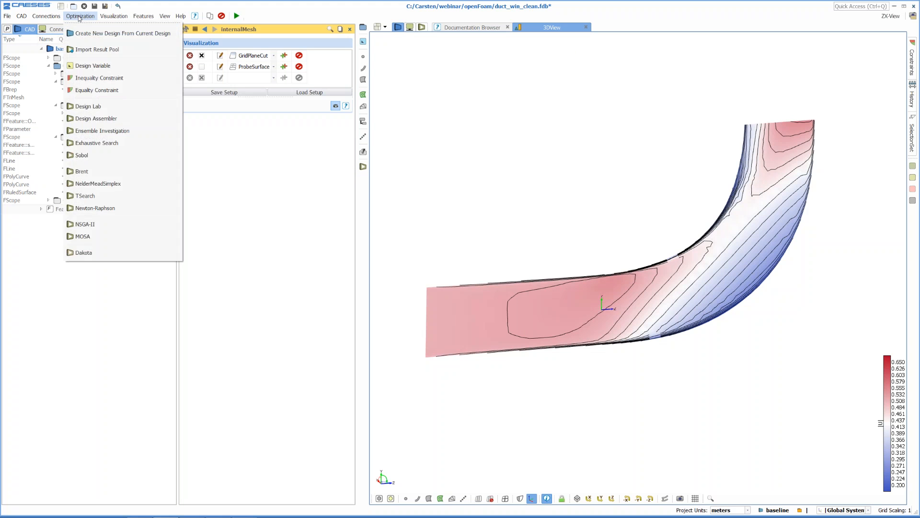
left_click(98, 158)
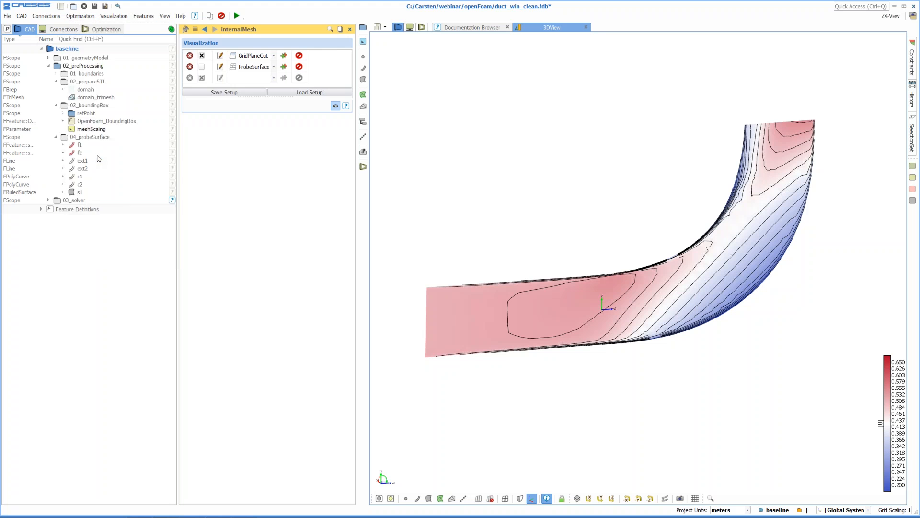
double_click(223, 51)
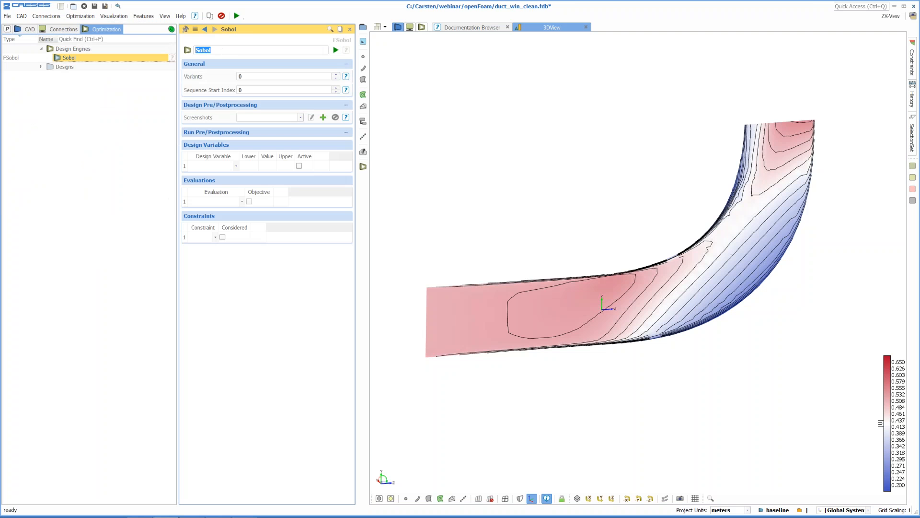
type("DOE")
key("Return")
left_click(234, 75)
type("10")
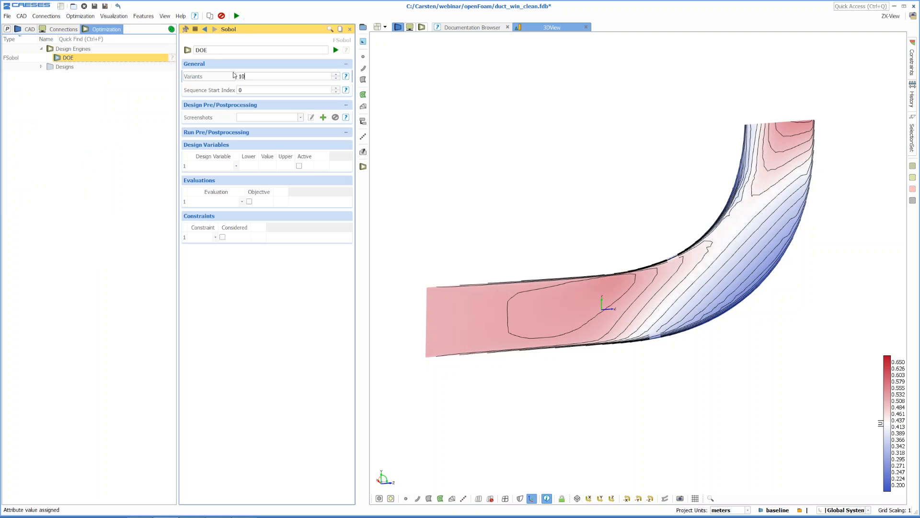
key("Return")
Step: Add area as a design variable of the DOE with a lower bound of 0.7 and an upper bound of 0.9
left_click(217, 167)
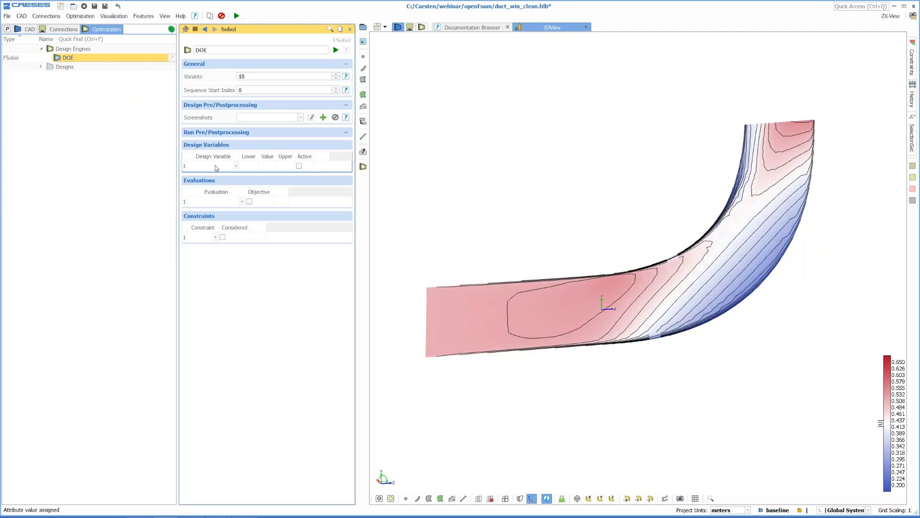
left_click(216, 168)
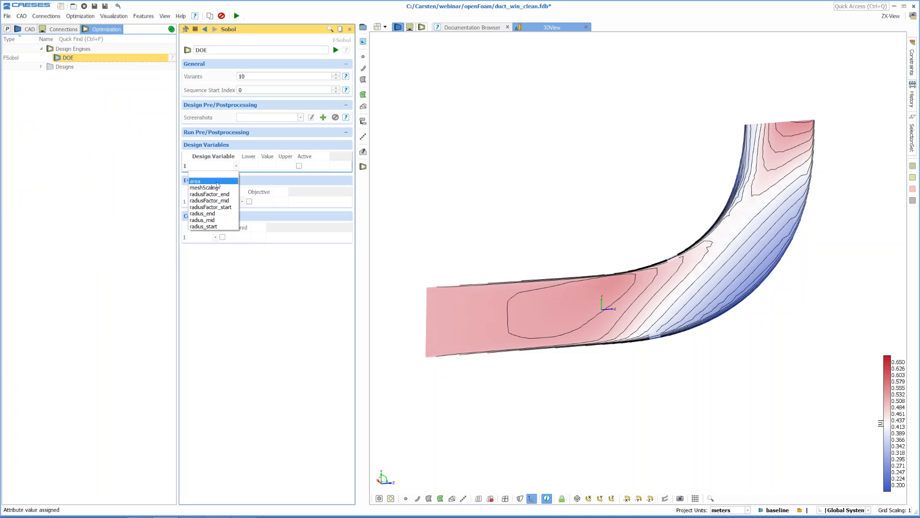
left_click(217, 184)
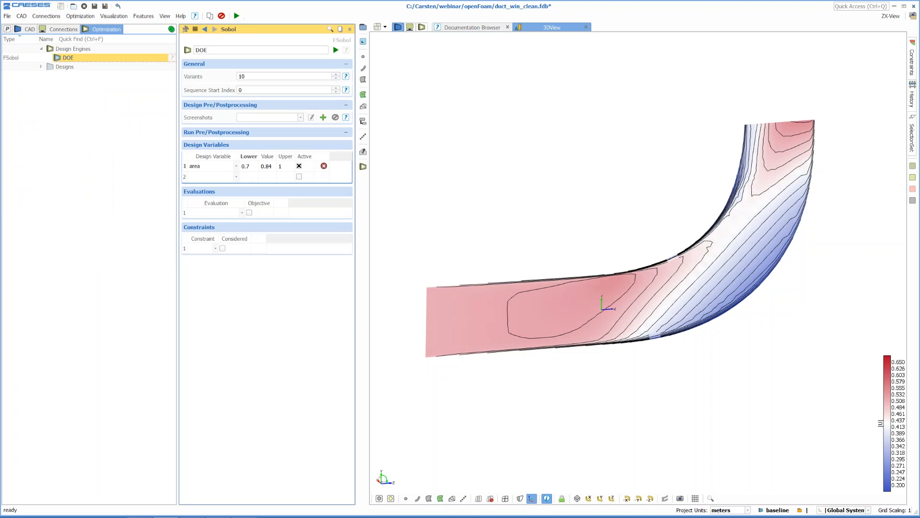
left_click(286, 167)
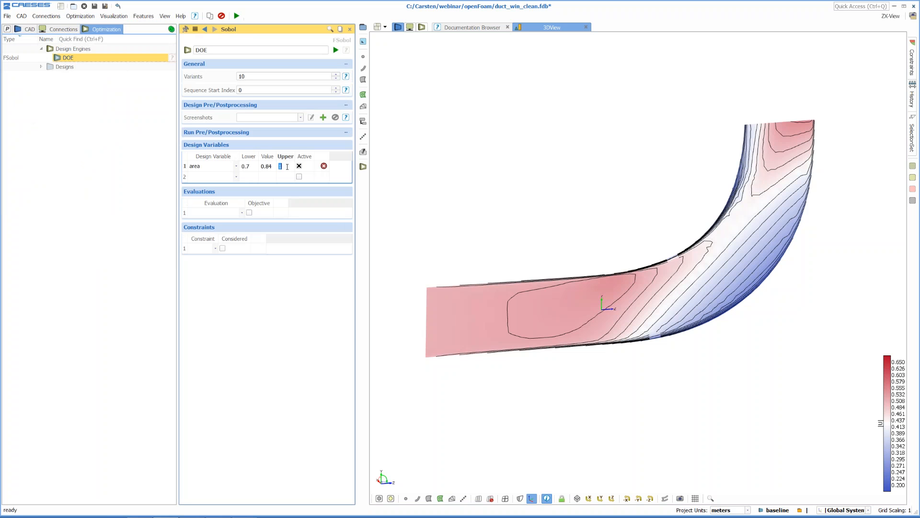
Step: Add radius_mid as a design variable with bounds 0.2 and 0.5, and select eval_PInlet as the evaluation
left_click(228, 181)
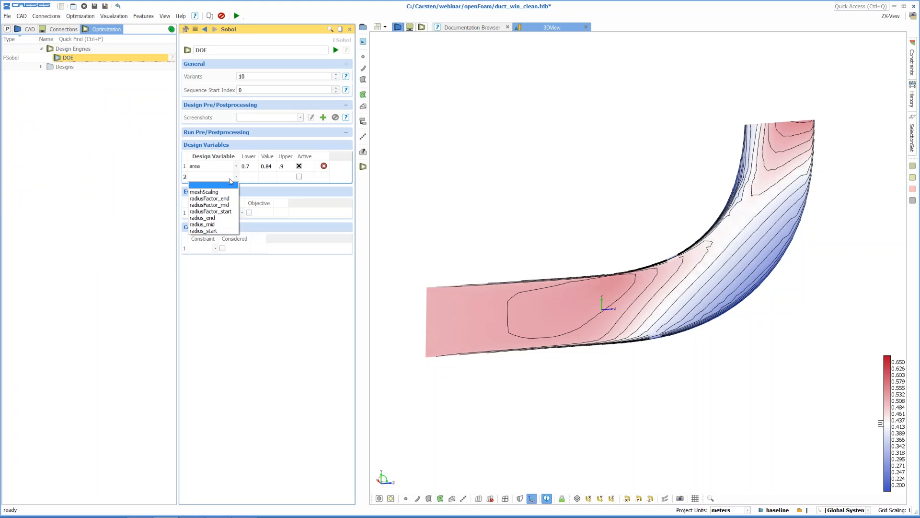
left_click(213, 225)
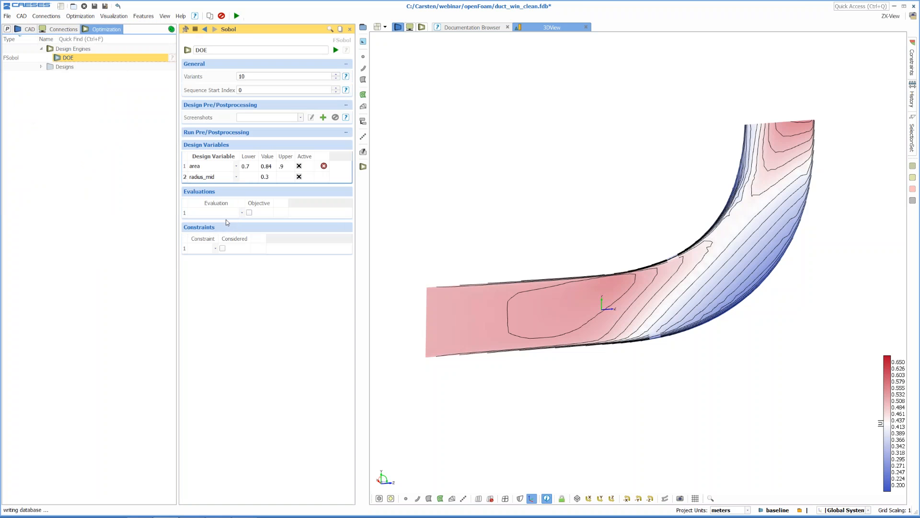
left_click(249, 178)
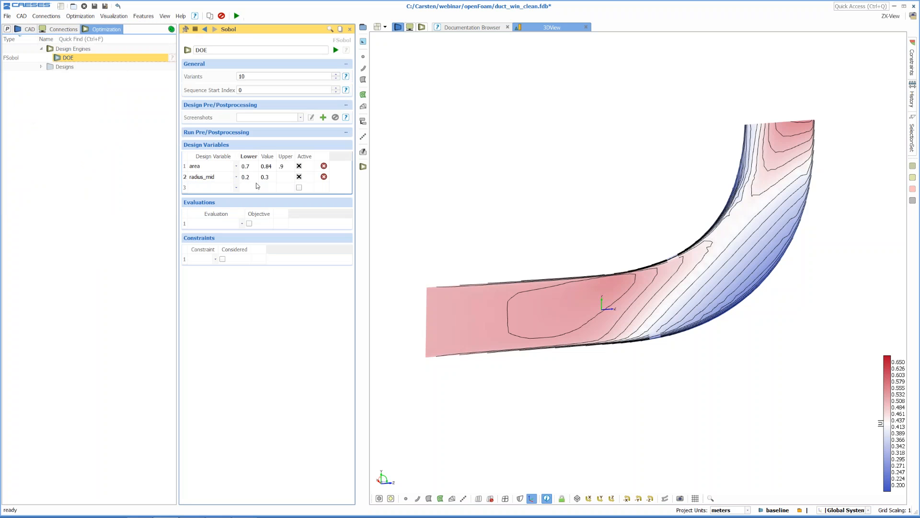
left_click(290, 177)
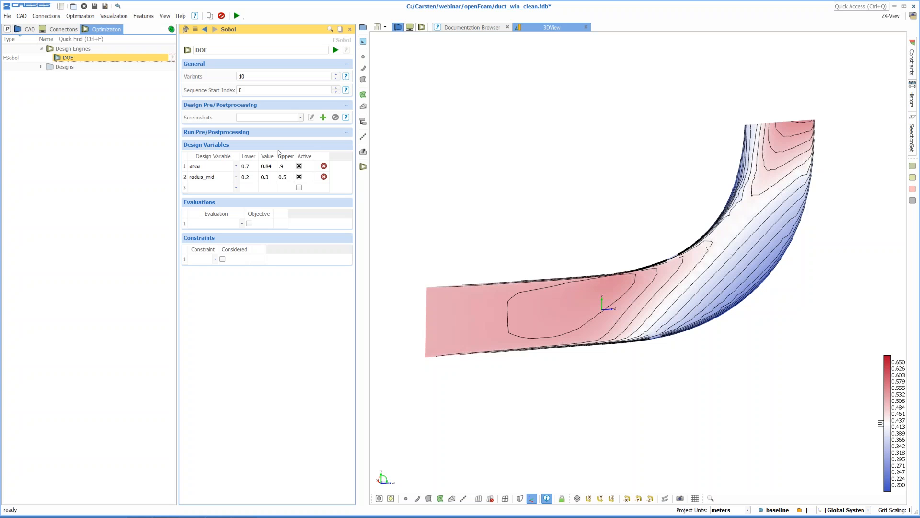
left_click(222, 225)
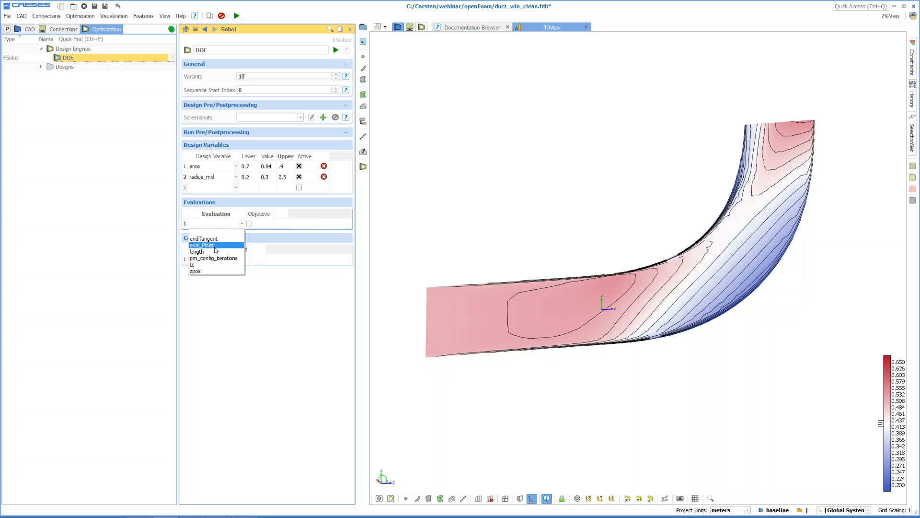
left_click(212, 245)
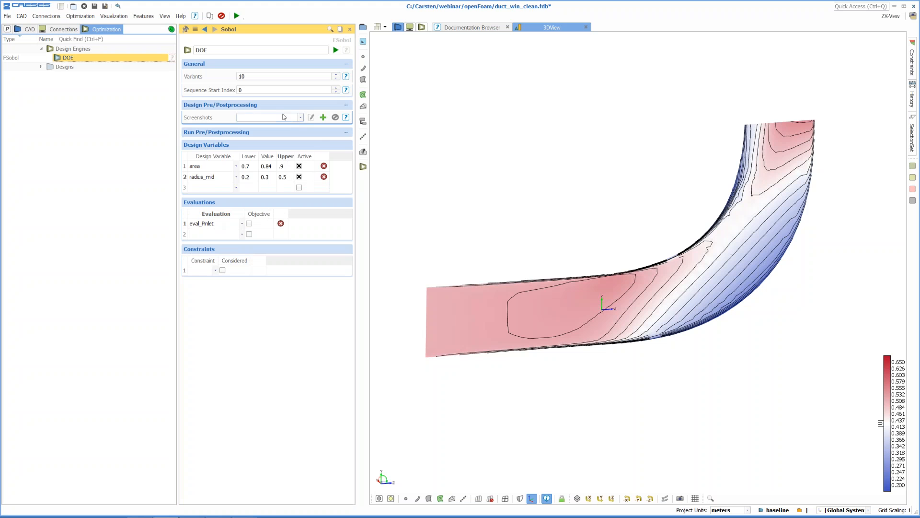
Step: Create a screenshot collection for the DOE, add the 3DView window to it and preview the captured image
left_click(323, 118)
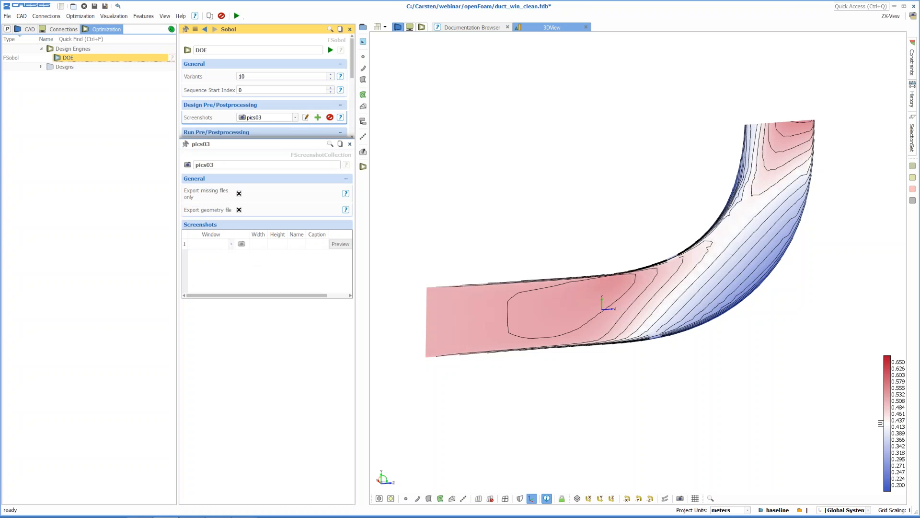
left_click(227, 244)
left_click(218, 260)
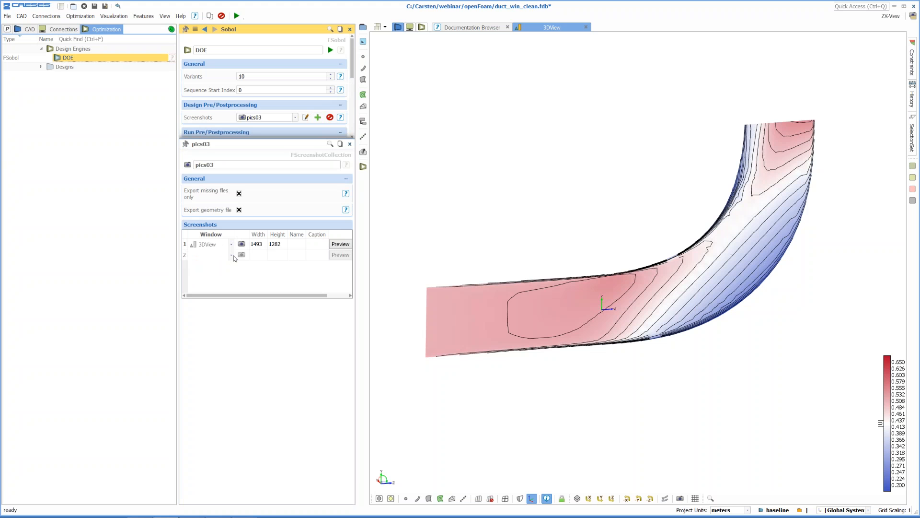
left_click(347, 247)
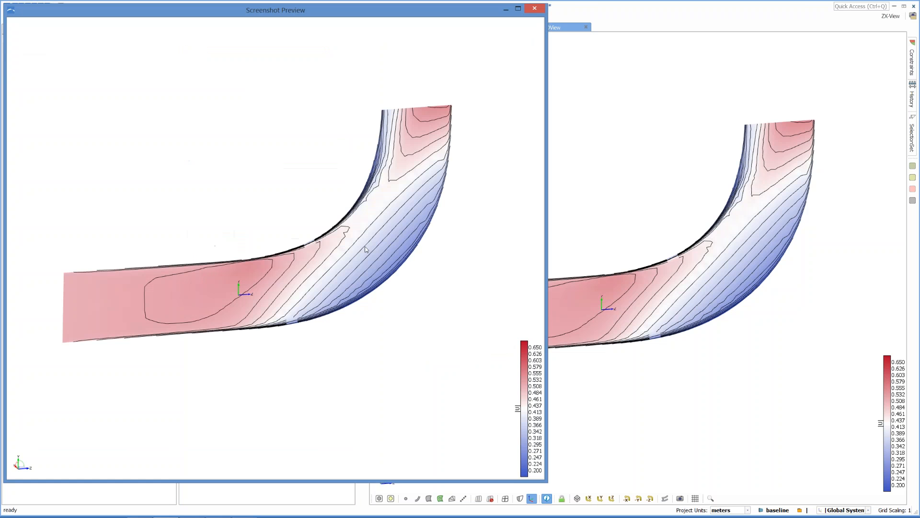
left_click(535, 9)
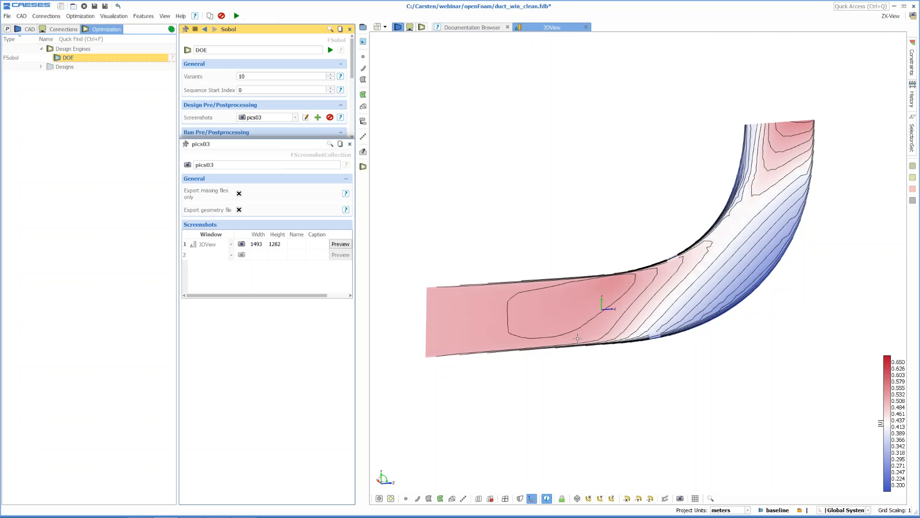
Step: Realign the 3D view so the duct is seen straight from the side, enlarge it slightly and preview the 3DView screenshot again
left_click(891, 17)
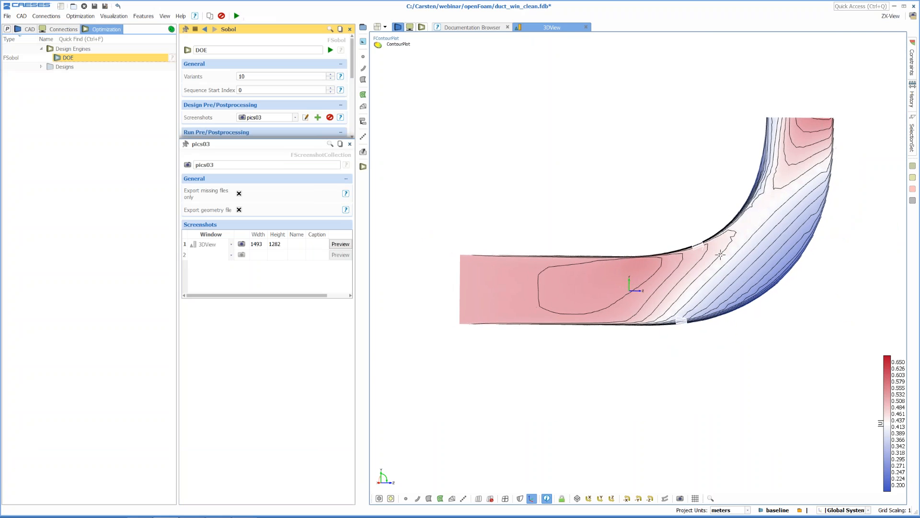
scroll(718, 249, "up", 3)
scroll(730, 245, "down", 2)
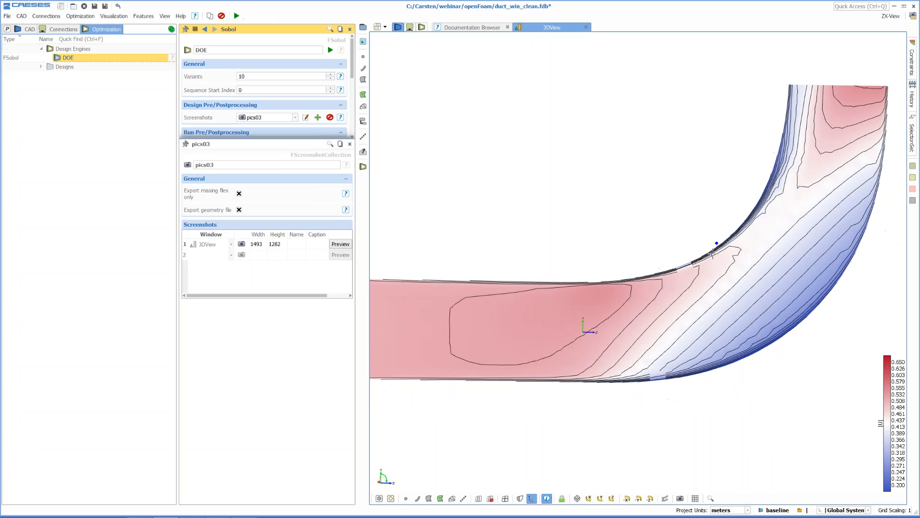
scroll(711, 250, "down", 3)
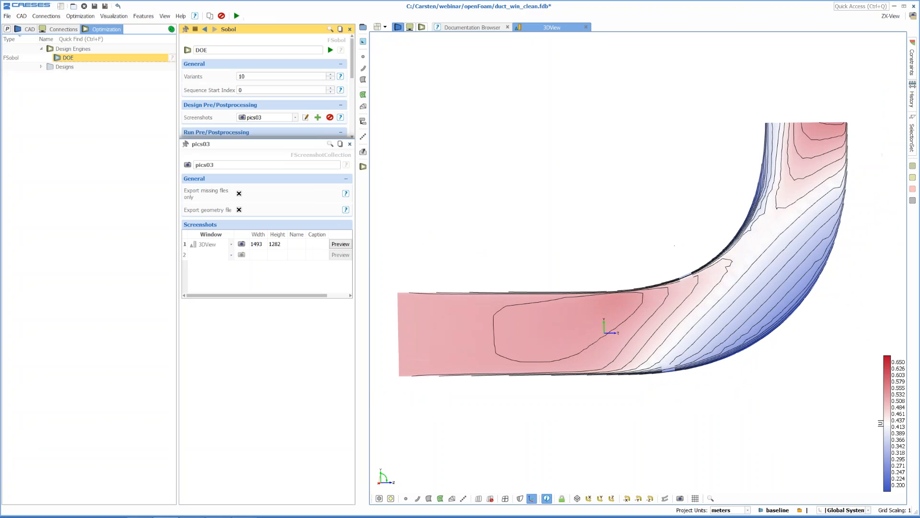
left_click(339, 245)
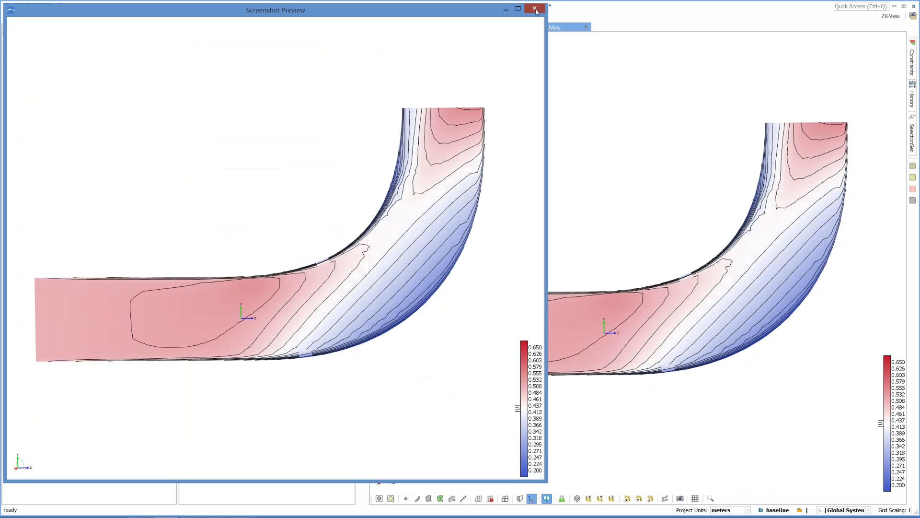
left_click(535, 10)
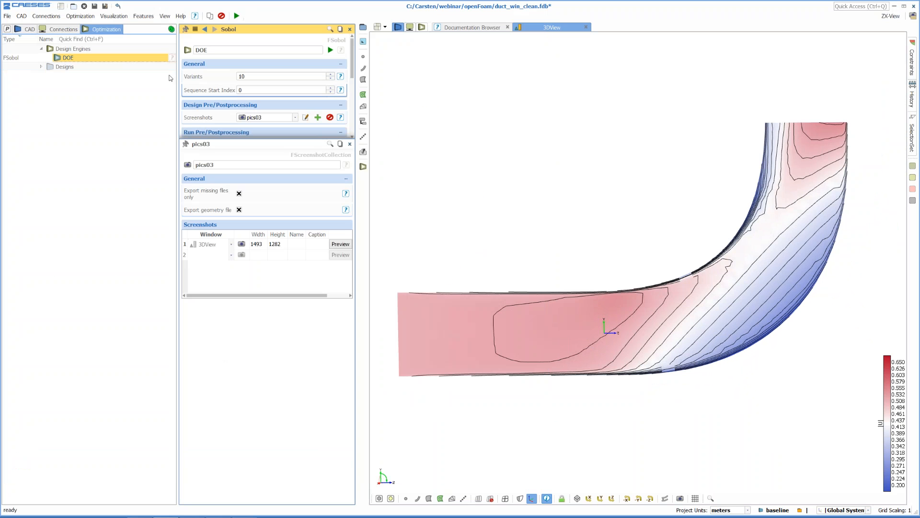
Step: Turn on the MeshVisualization of the internalMesh's GridPlaneCut in addition to its contour plot
left_click(66, 31)
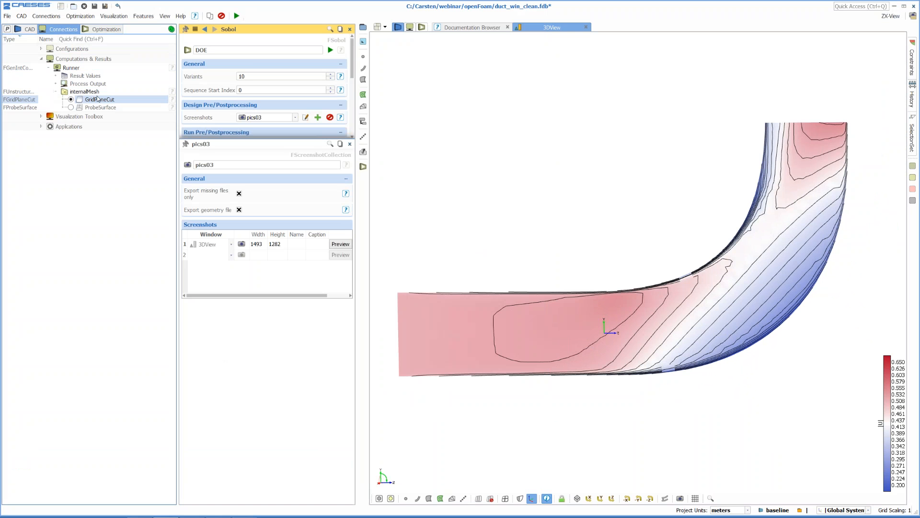
left_click(99, 99)
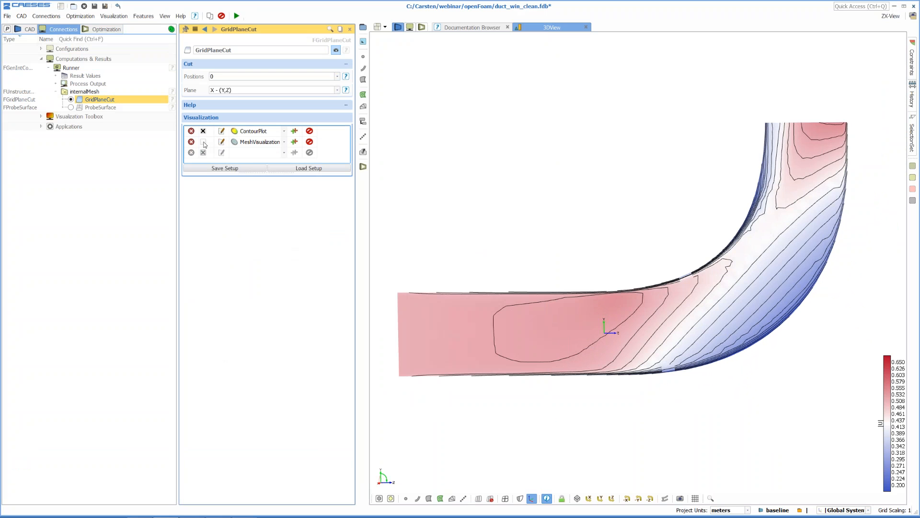
left_click(203, 143)
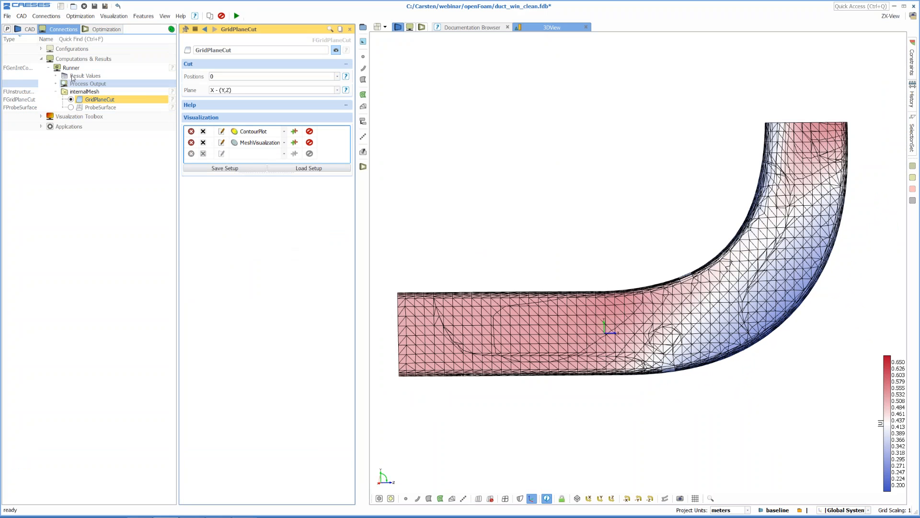
Step: Add 3DView with the mesh shown as a second screenshot in the DOE's collection, and preview both screenshots
left_click(102, 29)
left_click(67, 57)
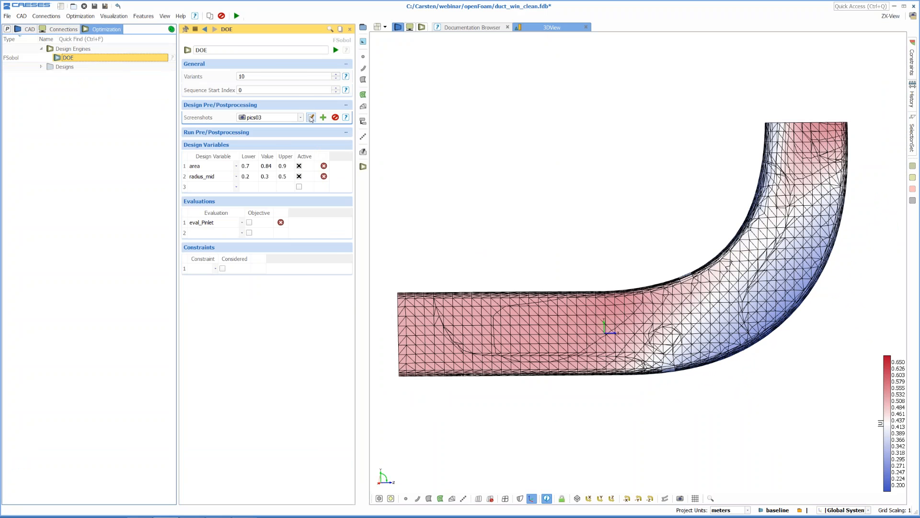
left_click(311, 117)
left_click(224, 255)
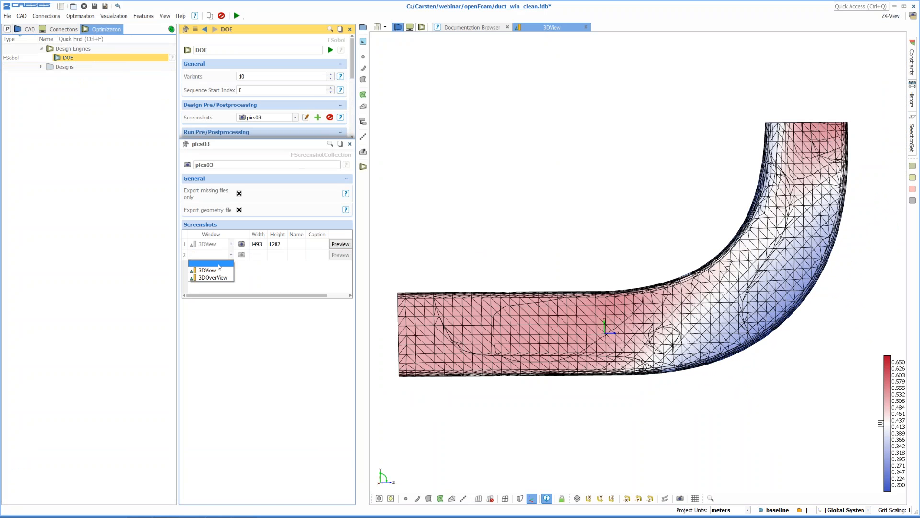
left_click(209, 271)
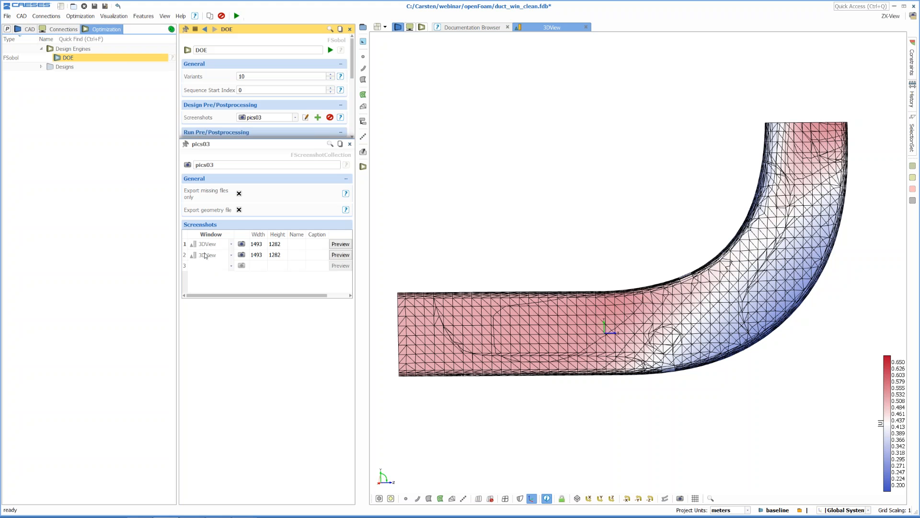
left_click(340, 255)
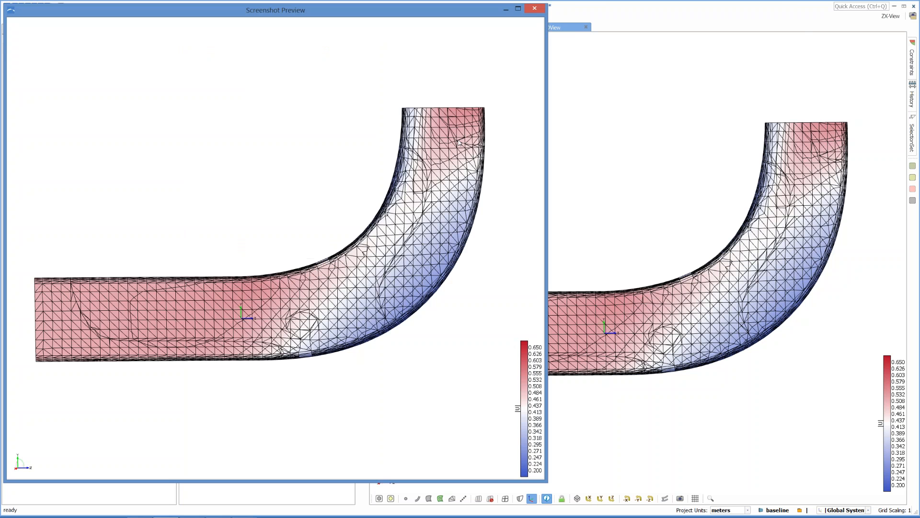
left_click(538, 13)
left_click(343, 245)
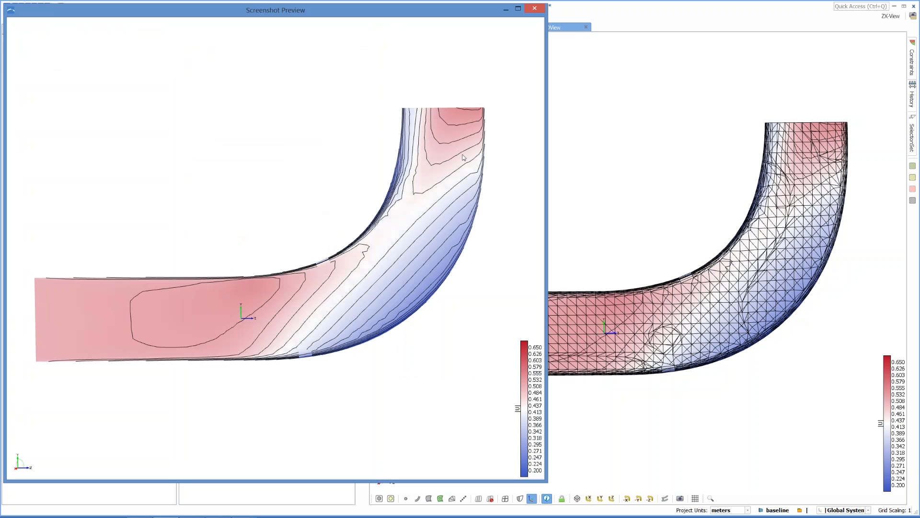
left_click(536, 9)
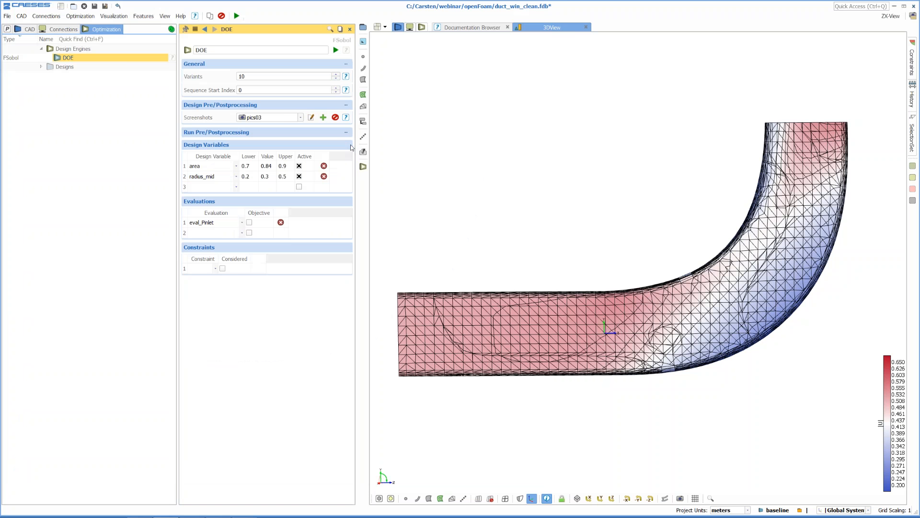
Step: Run the DOE design engine
left_click(336, 50)
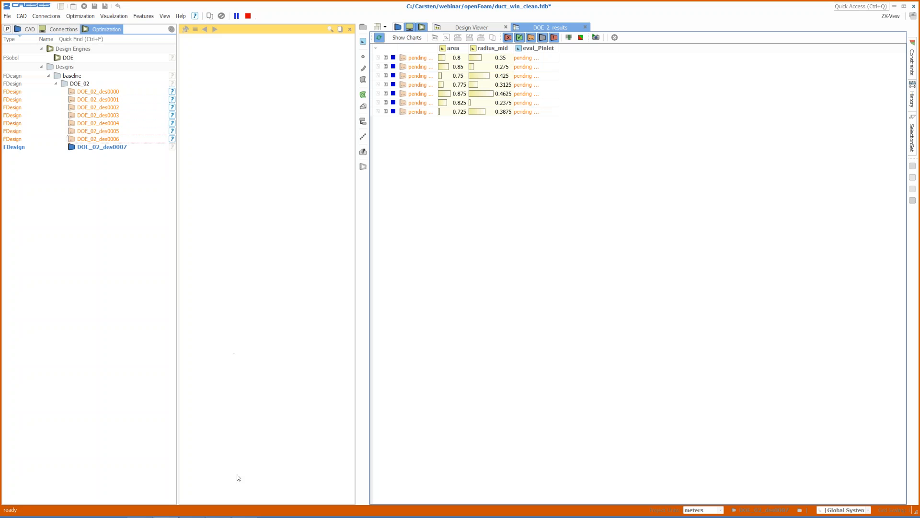
Step: Switch to the other CAESES window containing duct_win.fdb and open its DOE_2_results table
mouse_move(181, 514)
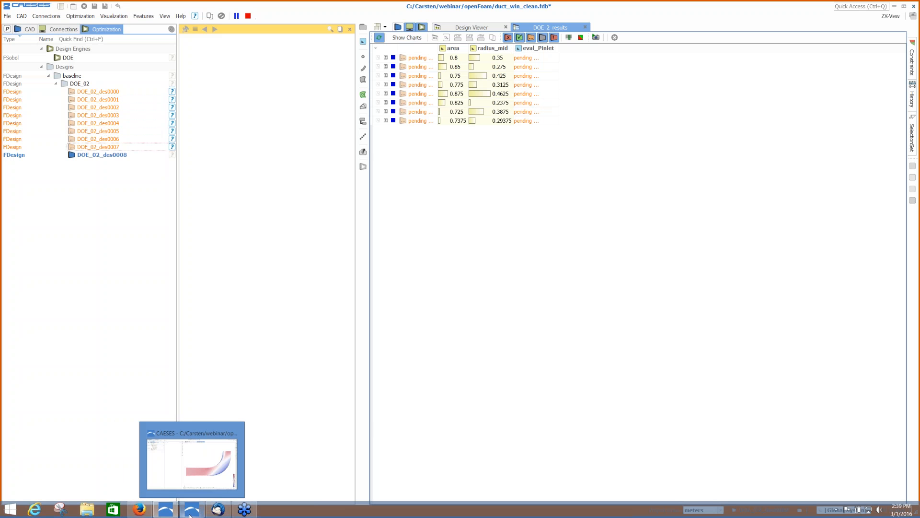
left_click(190, 516)
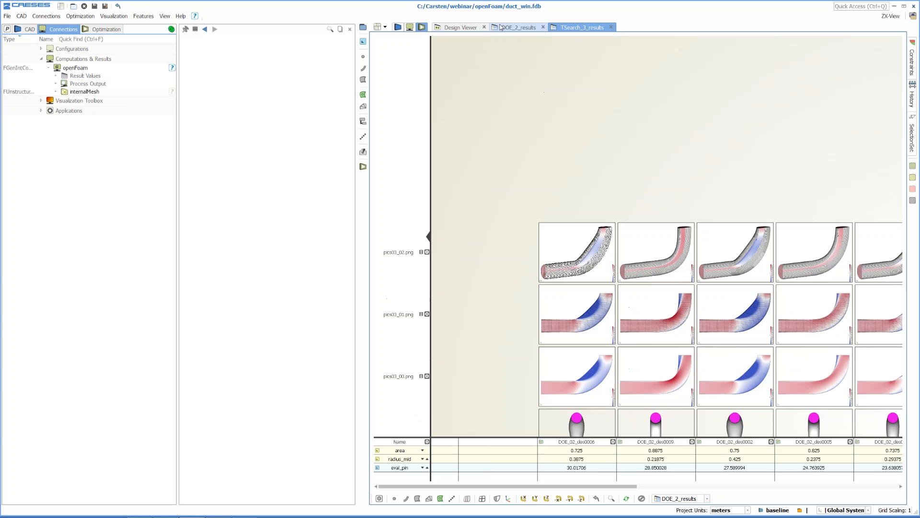
left_click(524, 28)
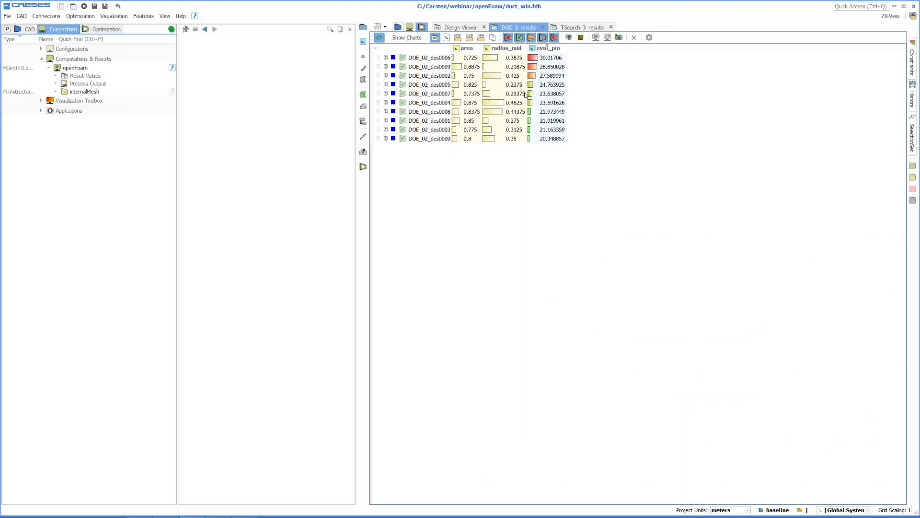
Step: Sort the DOE_2_results designs by name and by ascending eval_pin, and display the result charts
left_click(443, 48)
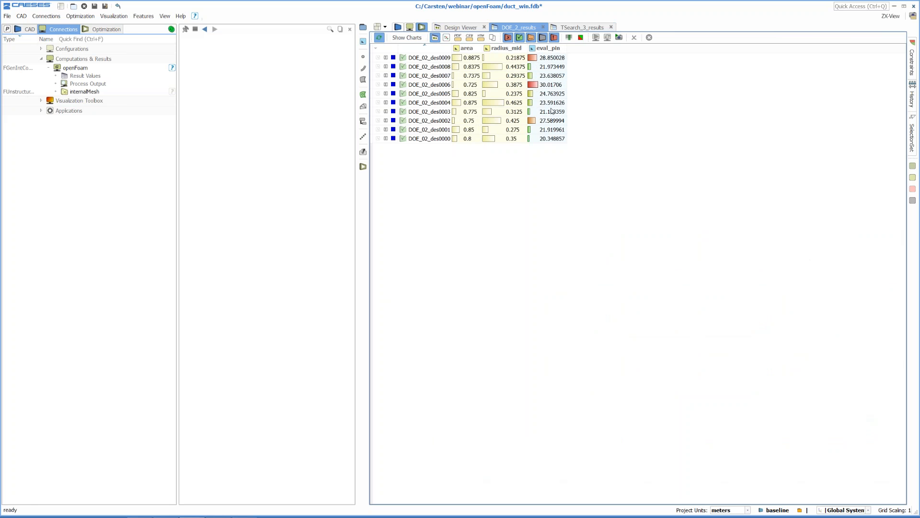
left_click(553, 49)
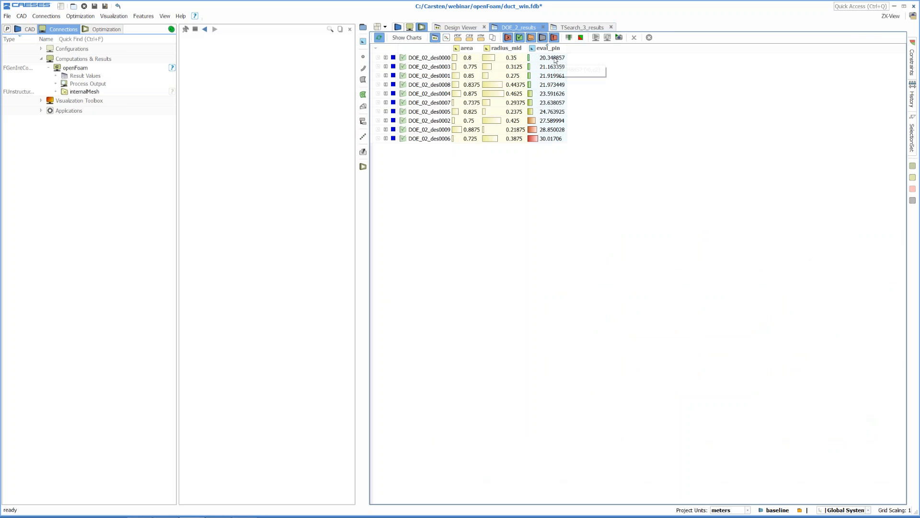
left_click(551, 59)
left_click(408, 38)
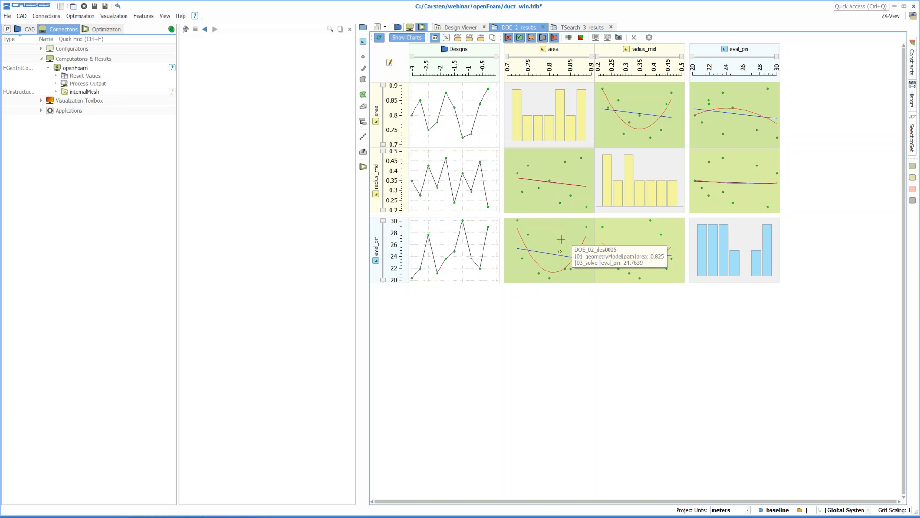
Step: Hide the result charts and show the DOE_2_results designs side by side in the Design Viewer, with their screenshots enlarged
left_click(402, 38)
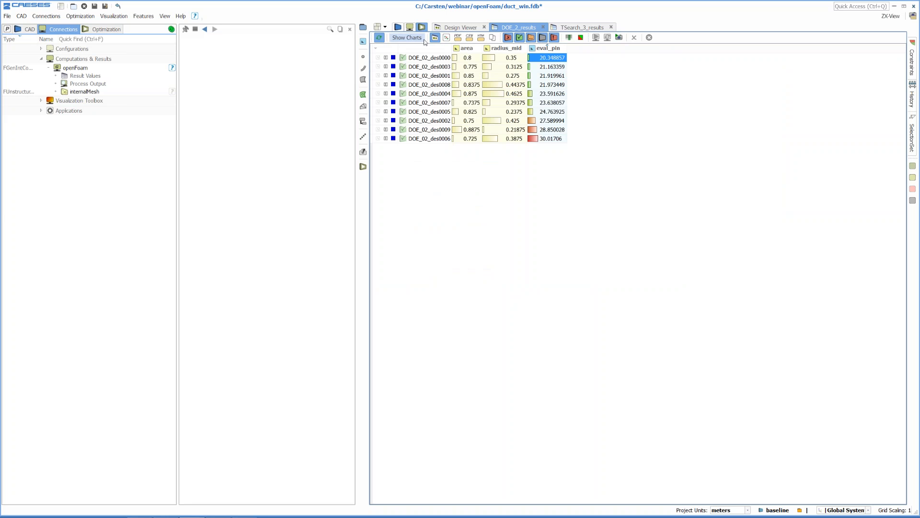
left_click(435, 38)
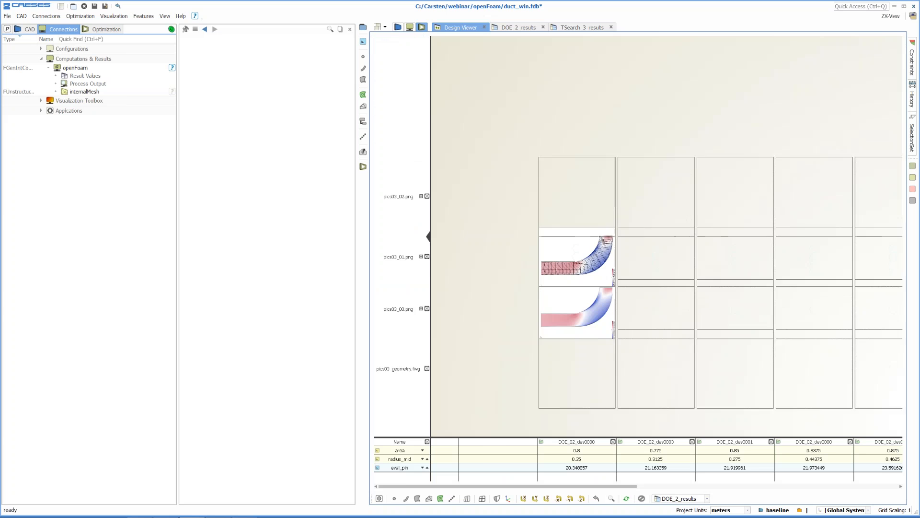
left_click_drag(580, 206, 535, 140)
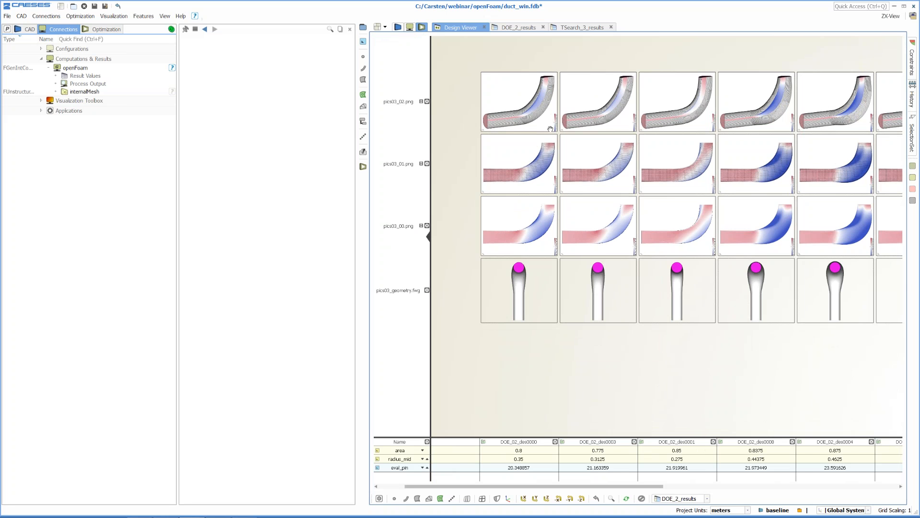
scroll(551, 129, "up", 1, "ctrl")
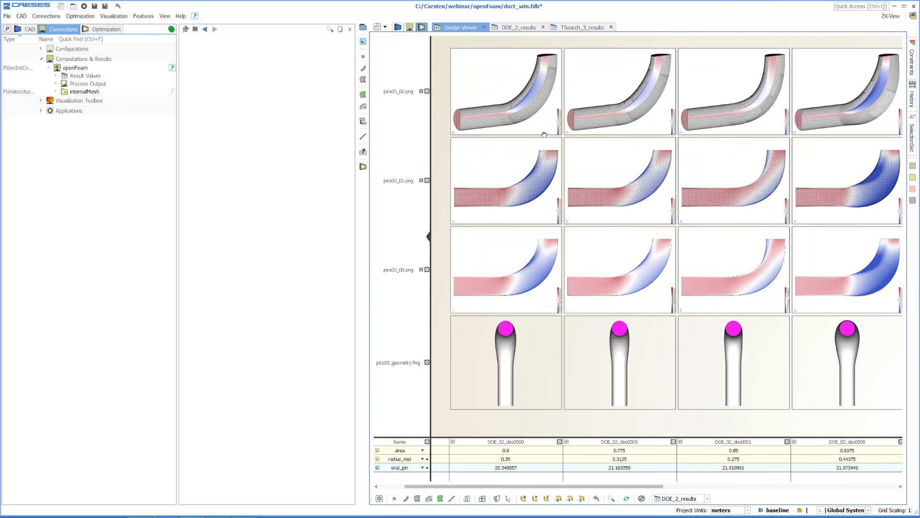
scroll(518, 144, "up", 1, "ctrl")
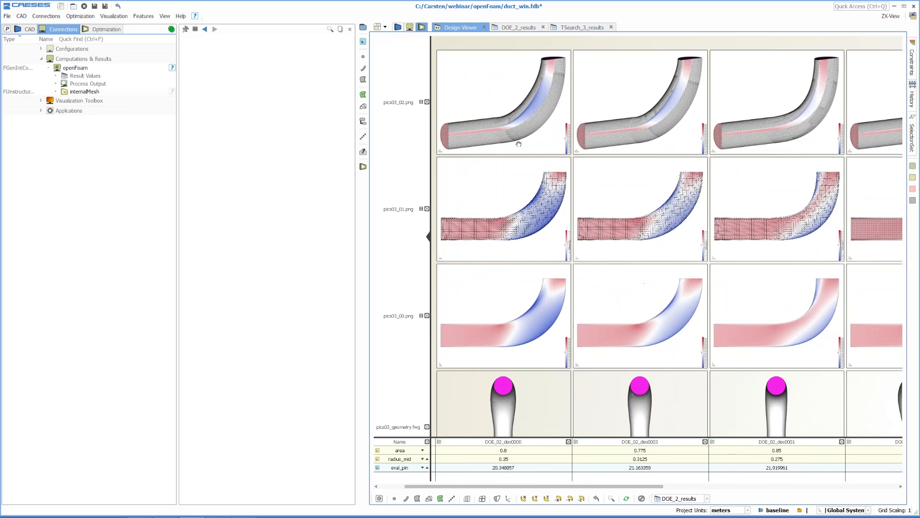
scroll(518, 144, "up", 3, "ctrl")
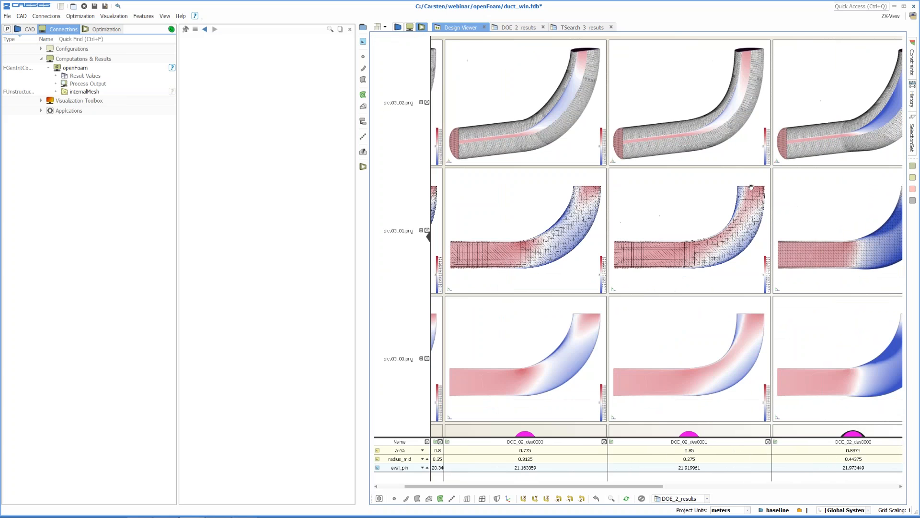
Step: Compare the flow screenshots across the designs and rotate the duct geometry views to an oblique angle
left_click_drag(751, 187, 558, 208)
left_click_drag(781, 254, 599, 231)
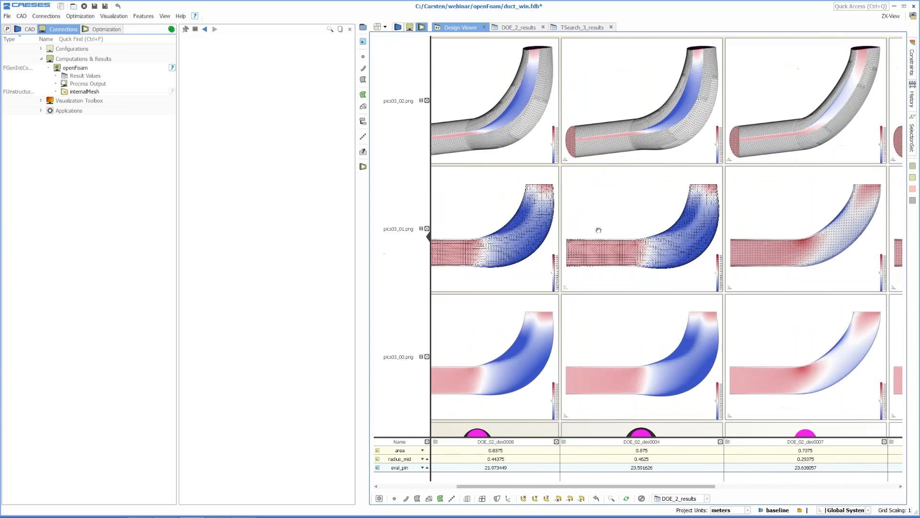
scroll(598, 230, "down", 3, "ctrl")
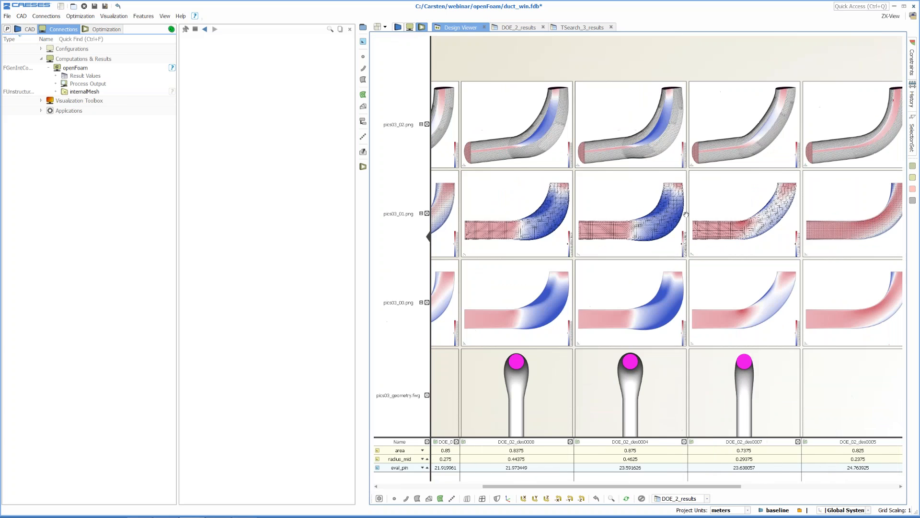
left_click_drag(628, 218, 846, 218)
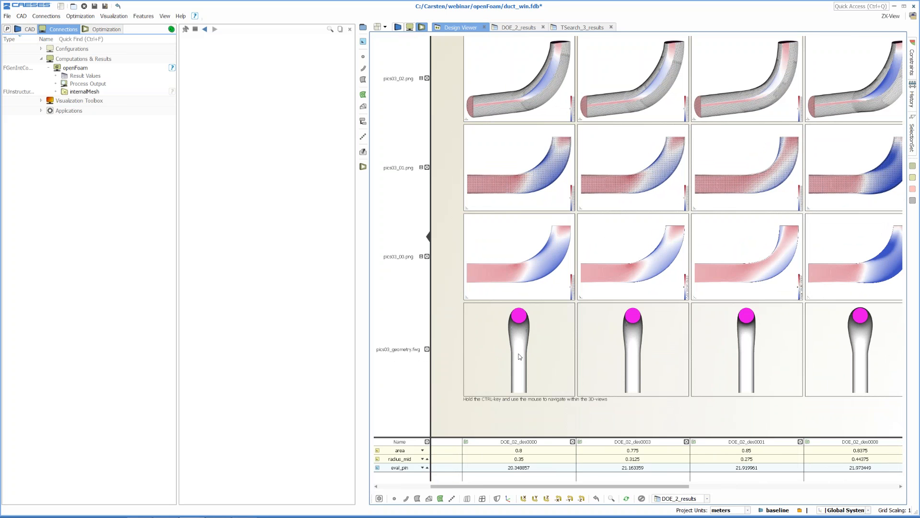
mouse_move(519, 353)
left_mouse_down("ctrl")
mouse_move(512, 337)
mouse_move(540, 332)
mouse_move(546, 342)
mouse_move(534, 358)
left_mouse_up("ctrl")
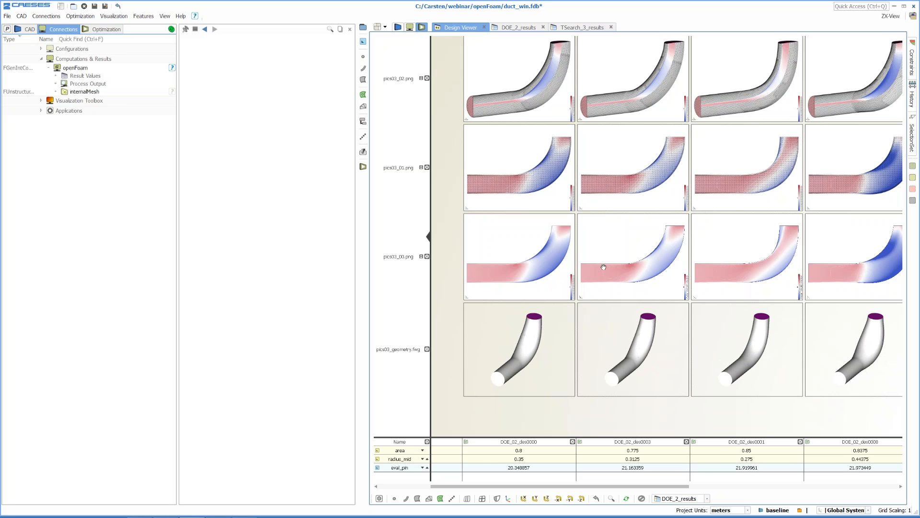
left_click_drag(603, 267, 596, 269)
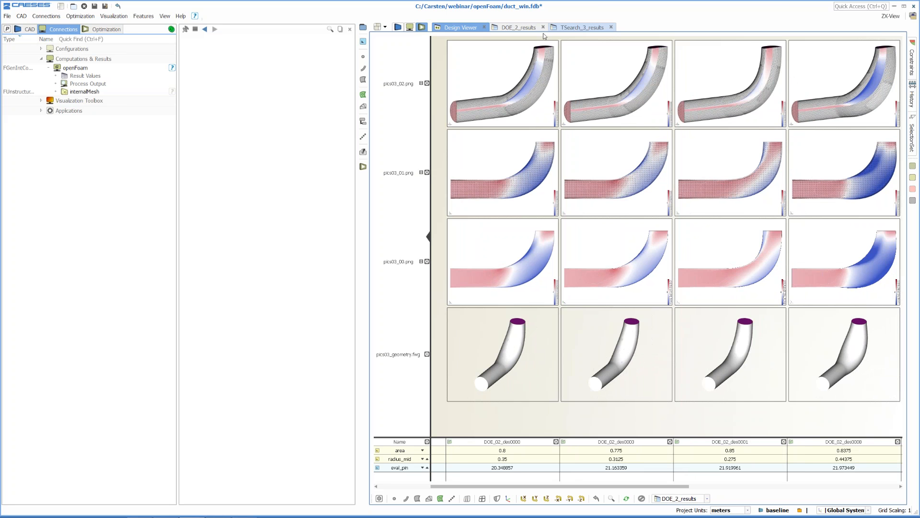
Step: Display the baseline contour plot in 3DView and lock it as the reference for design comparison
left_click(399, 27)
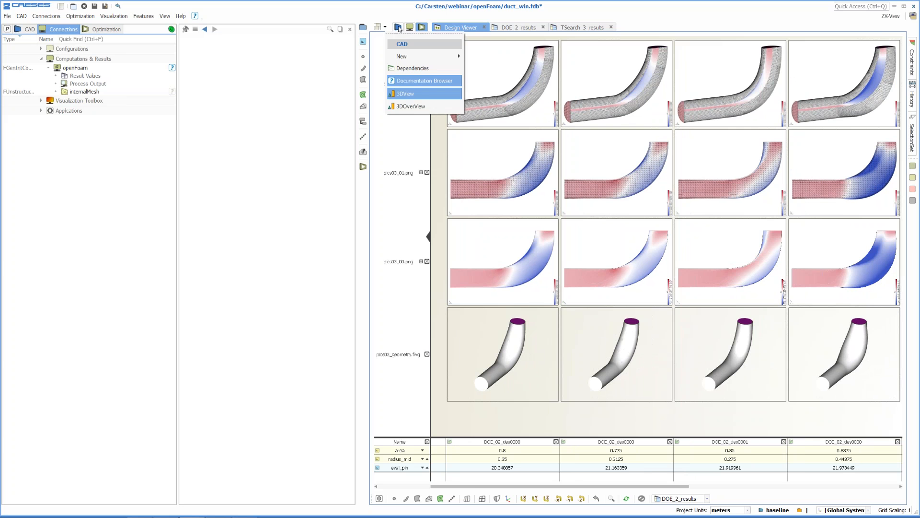
left_click(405, 93)
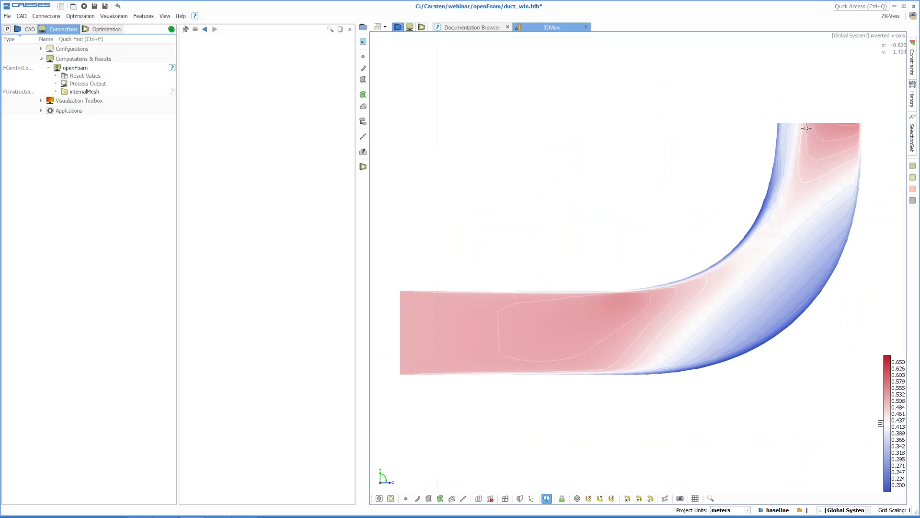
right_click_drag(611, 321, 605, 297)
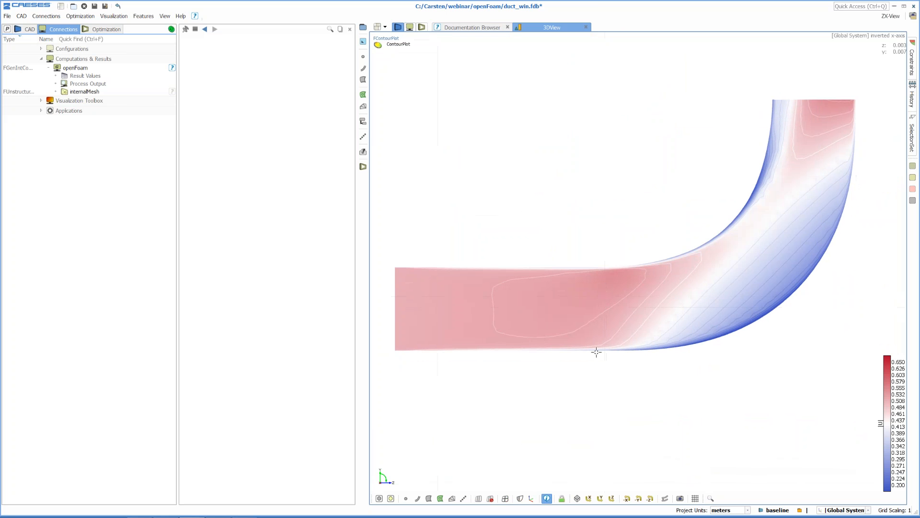
right_click_drag(603, 356, 604, 365)
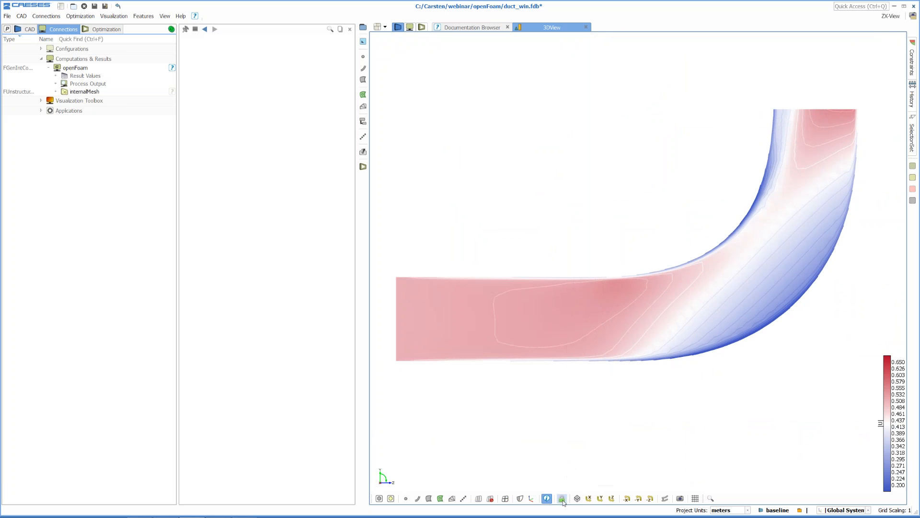
left_click(562, 499)
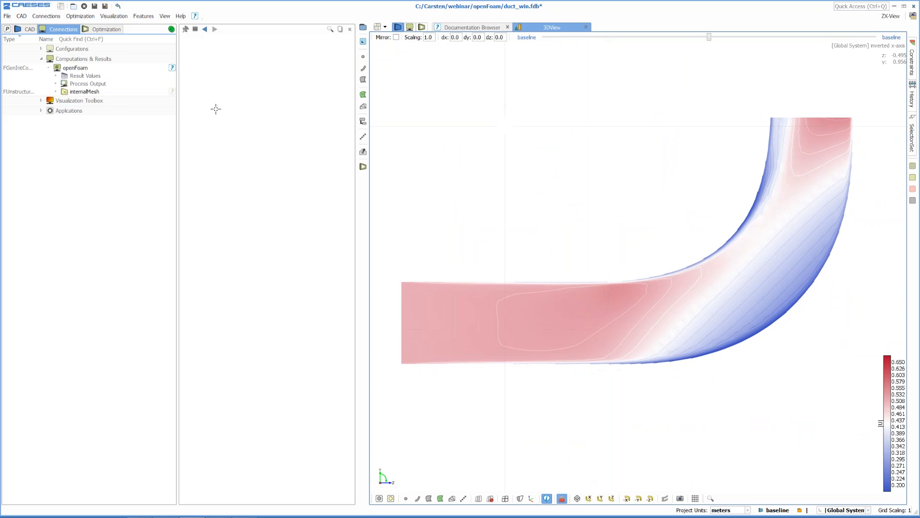
Step: Expand the DOE_02 designs under baseline and activate DOE_02_des0000 for comparison with the locked baseline
left_click(102, 29)
left_click(41, 59)
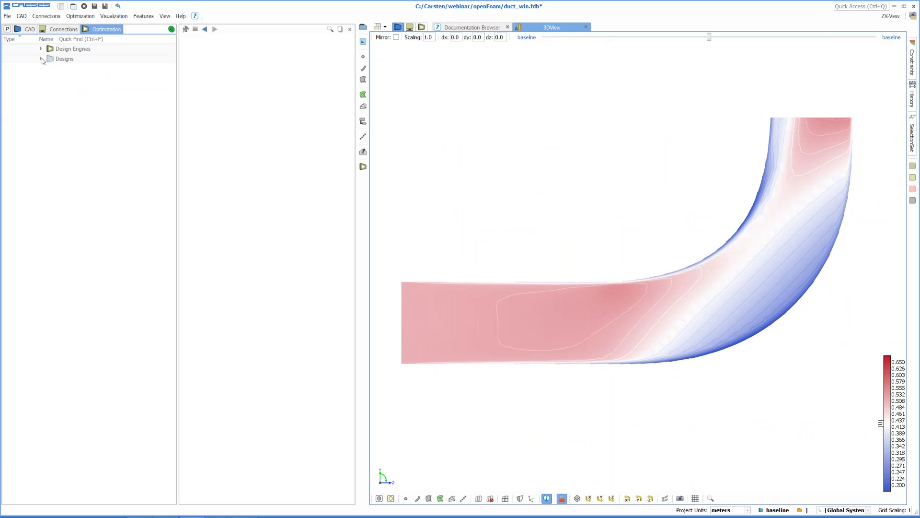
left_click(48, 68)
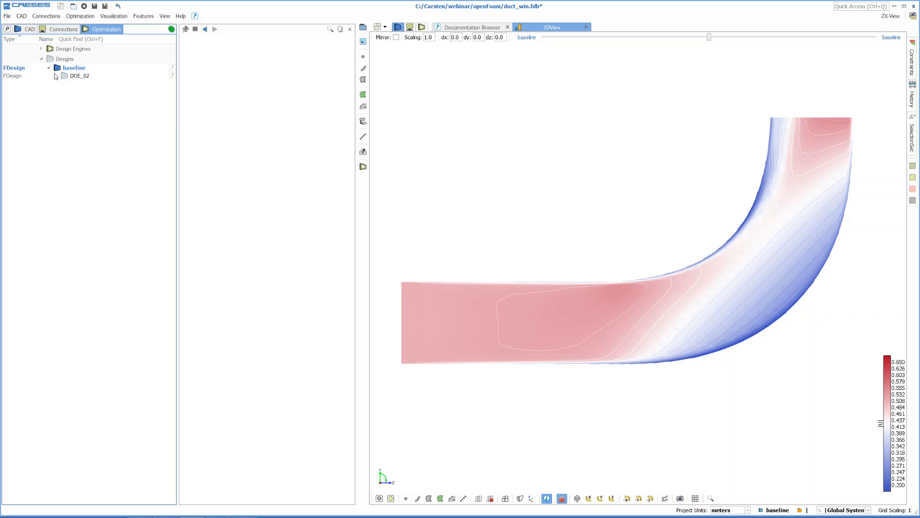
left_click(56, 76)
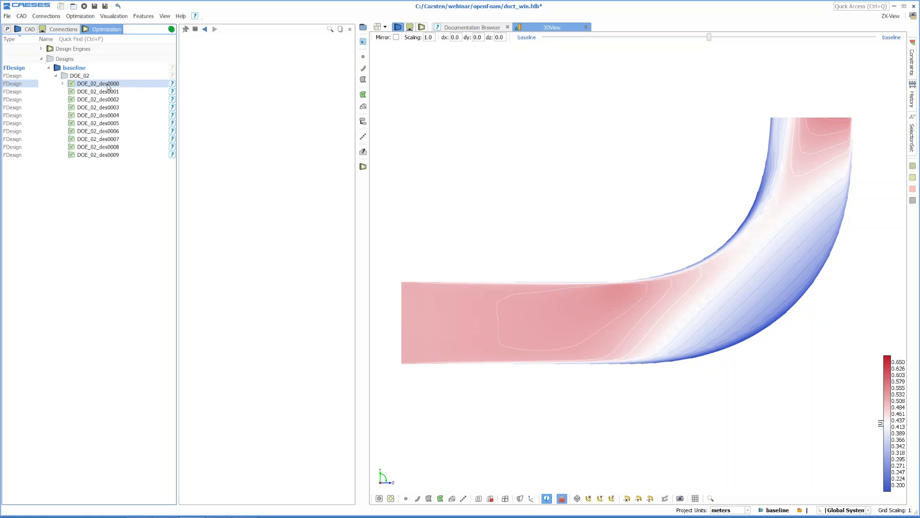
mouse_move(108, 85)
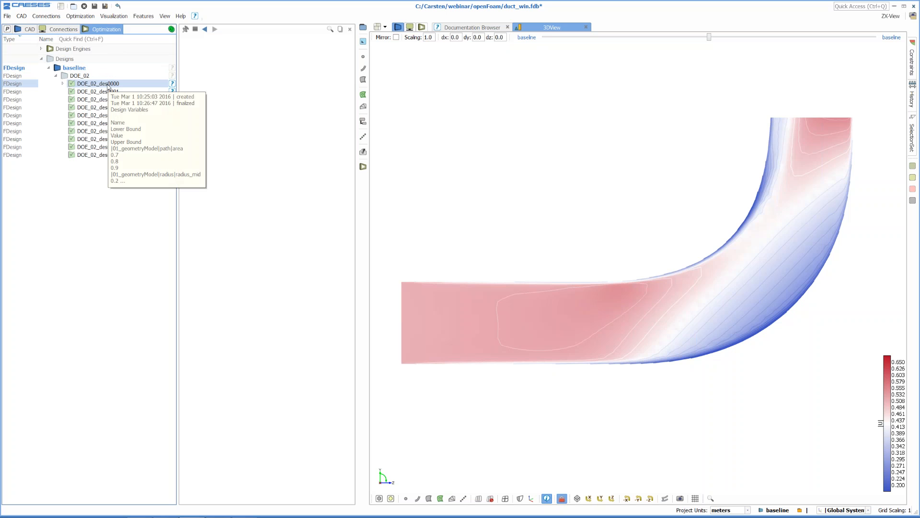
left_click(111, 85)
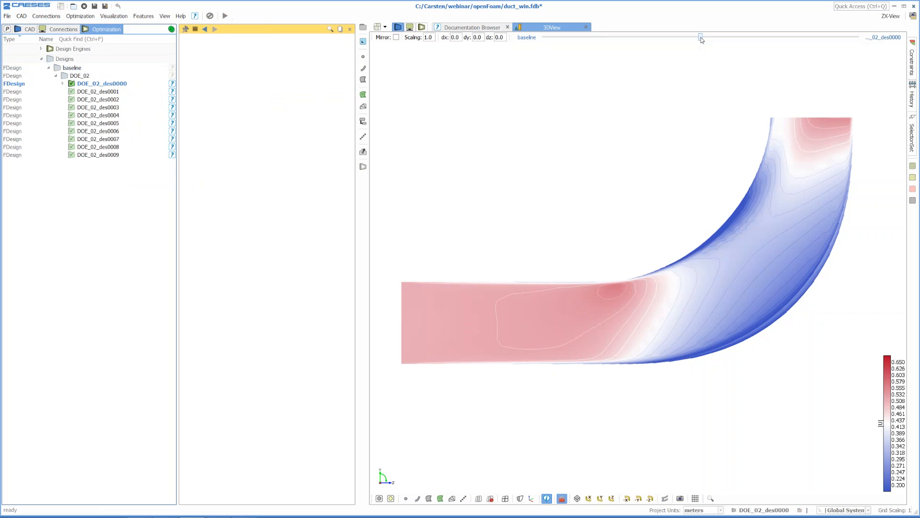
Step: Shift the blend between baseline and DOE_02_des0000 towards the baseline and offset the compared ducts with dy 1.2
left_click_drag(701, 37, 662, 43)
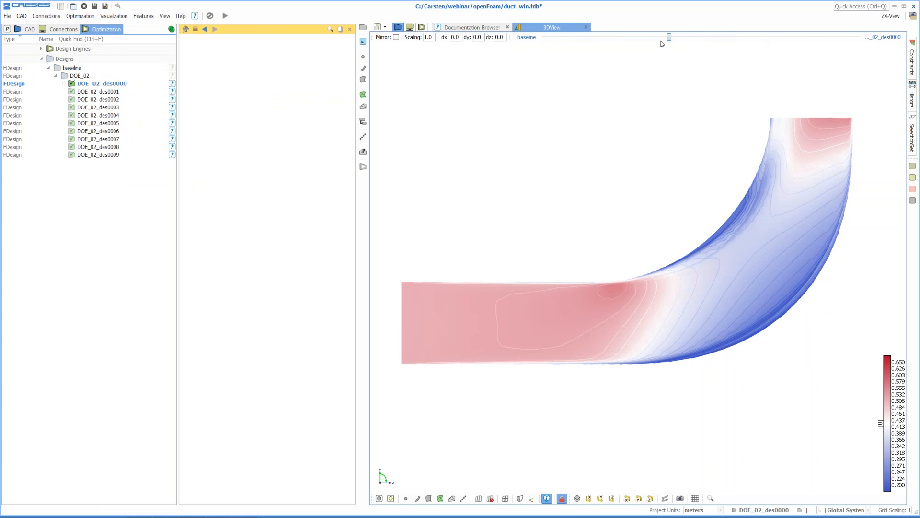
double_click(482, 37)
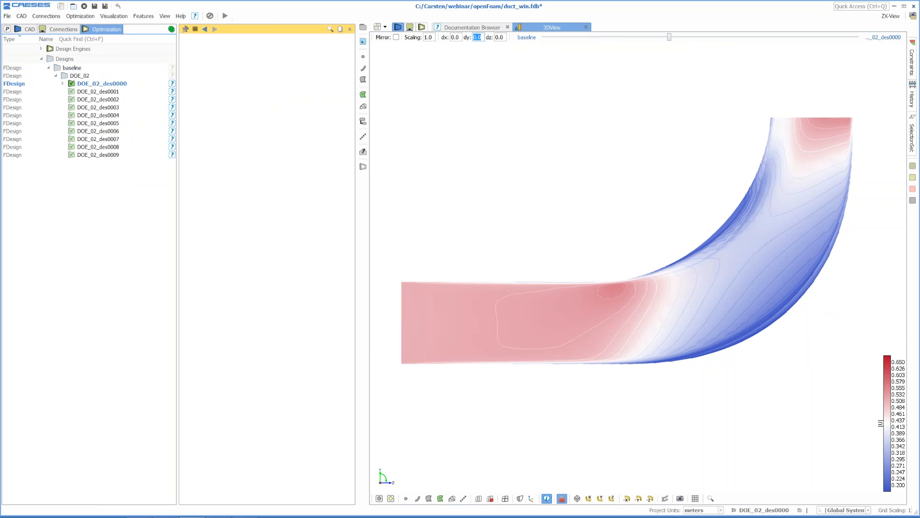
type("1.2")
key("Return")
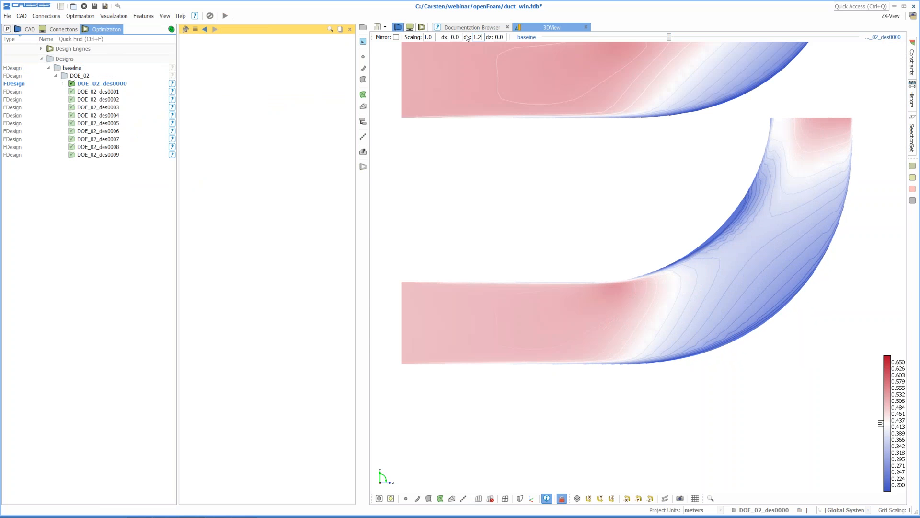
scroll(624, 206, "down", 1)
middle_click_drag(627, 162, 621, 254)
scroll(621, 255, "down", 1)
middle_click_drag(642, 188, 641, 206)
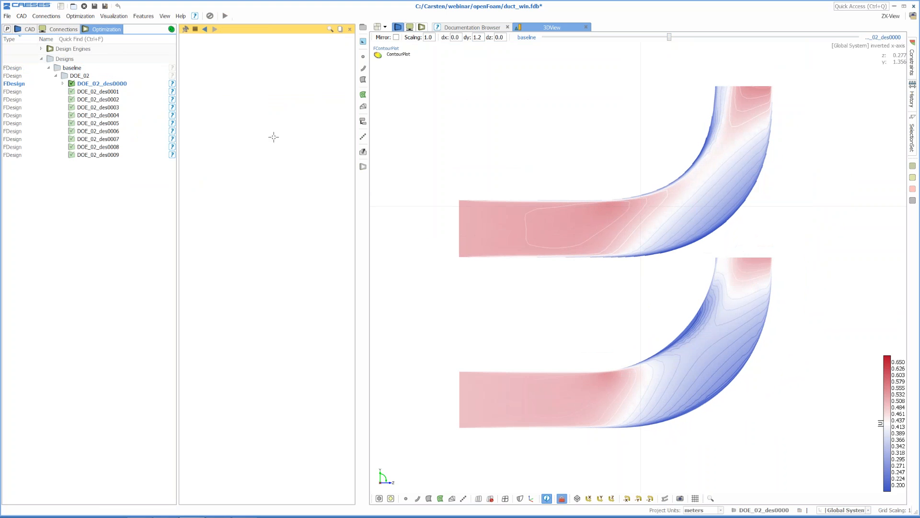
Step: Activate DOE_02_des0002 and DOE_02_des0005 in turn to compare each contour plot with the baseline
left_click(99, 99)
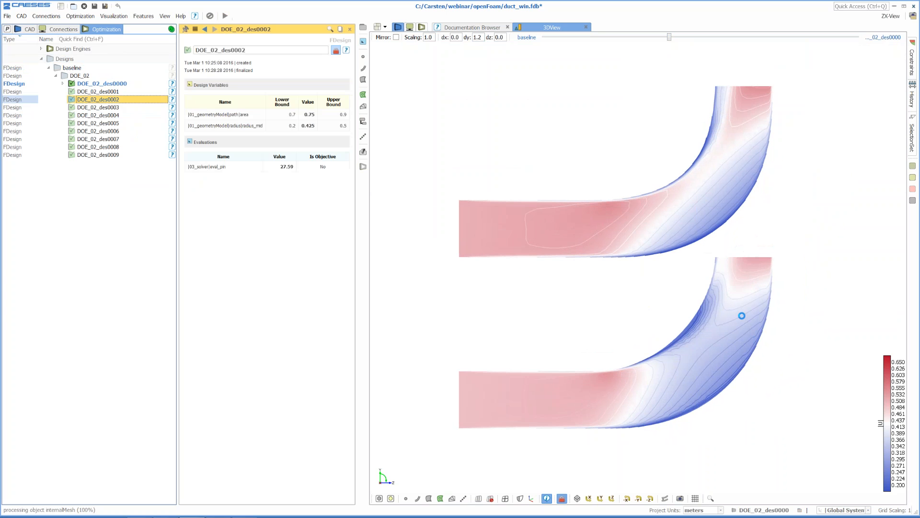
left_click(739, 285)
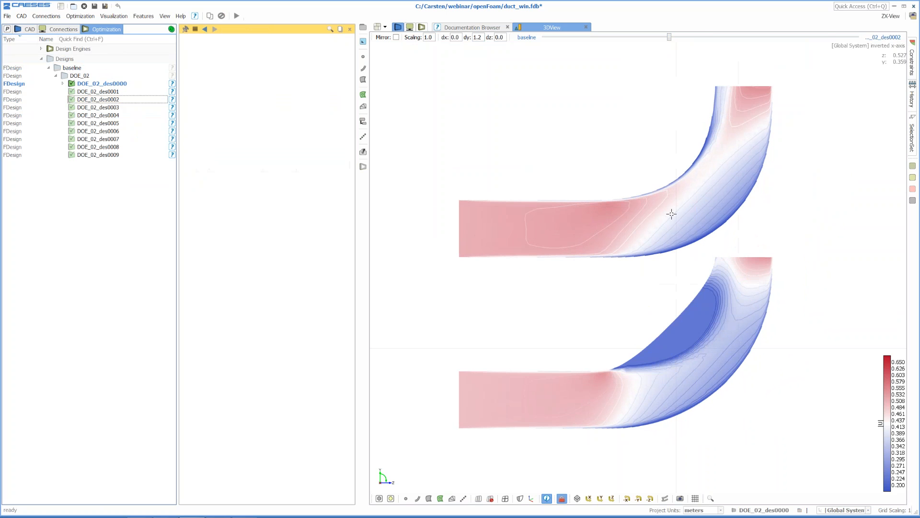
left_click(98, 123)
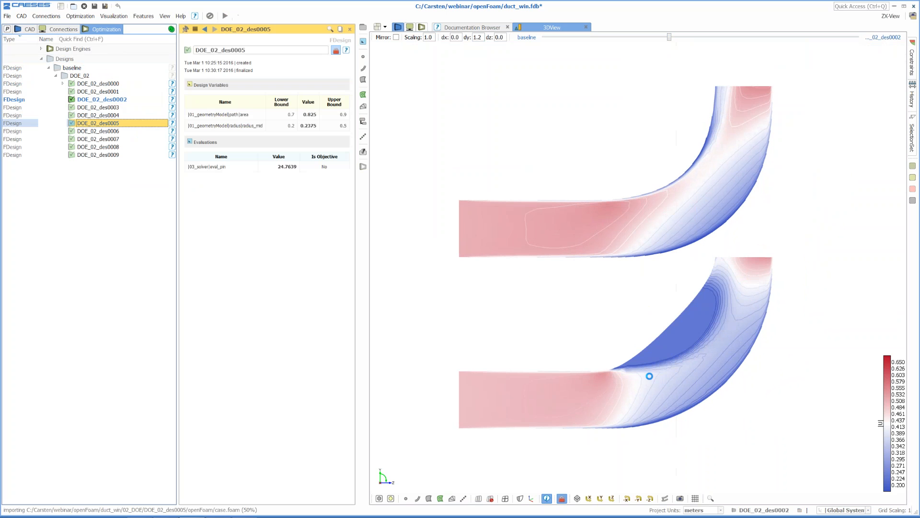
left_click(666, 368)
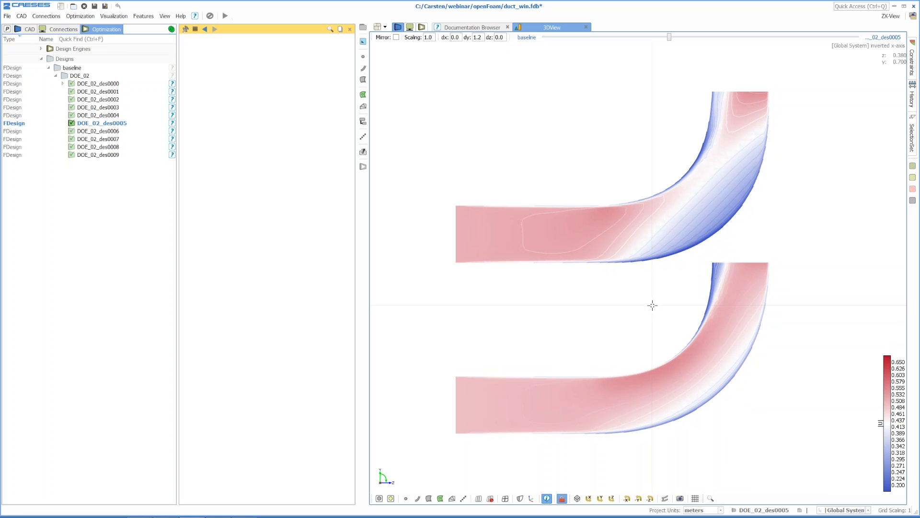
middle_click_drag(651, 309, 652, 288)
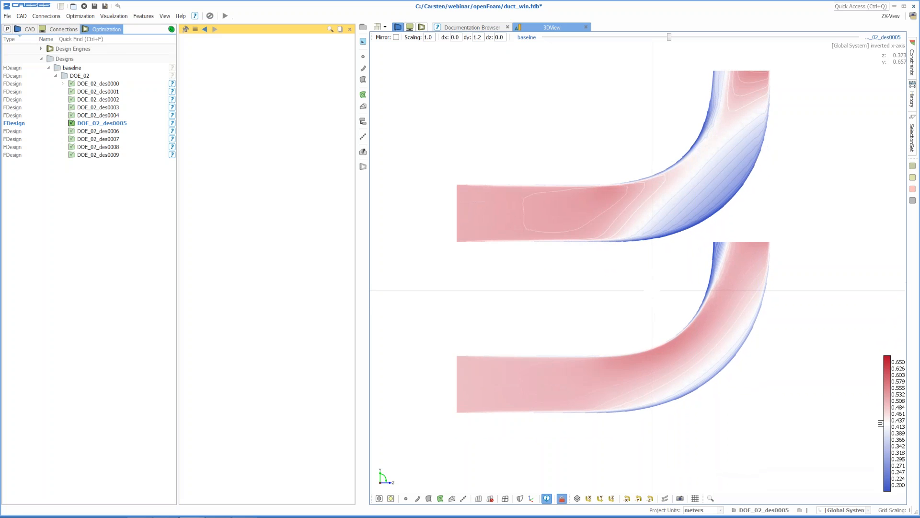